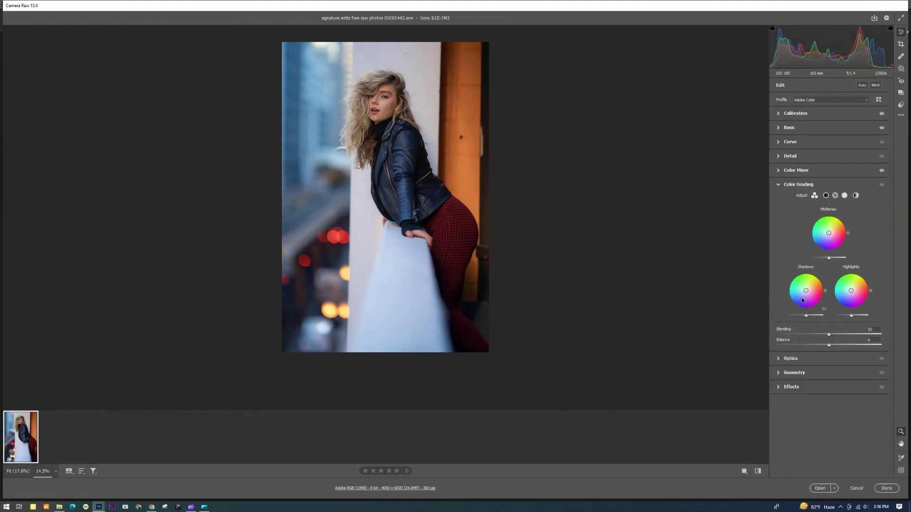
# Tint the shadows and highlights blue in Color Grading, with shadow luminance -37 and highlight luminance +20
pyautogui.moveTo(803, 316); pyautogui.dragTo(799, 317)
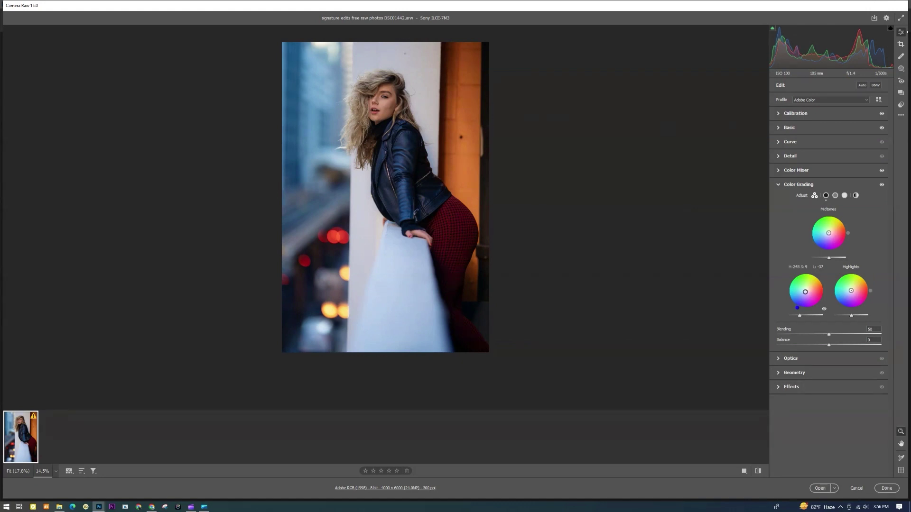
pyautogui.moveTo(851, 317); pyautogui.dragTo(852, 290)
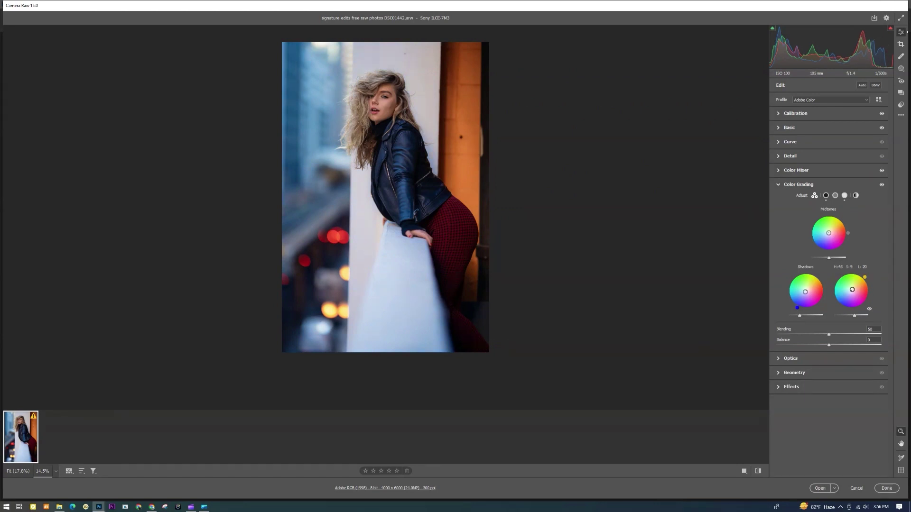
pyautogui.moveTo(852, 291); pyautogui.dragTo(843, 310)
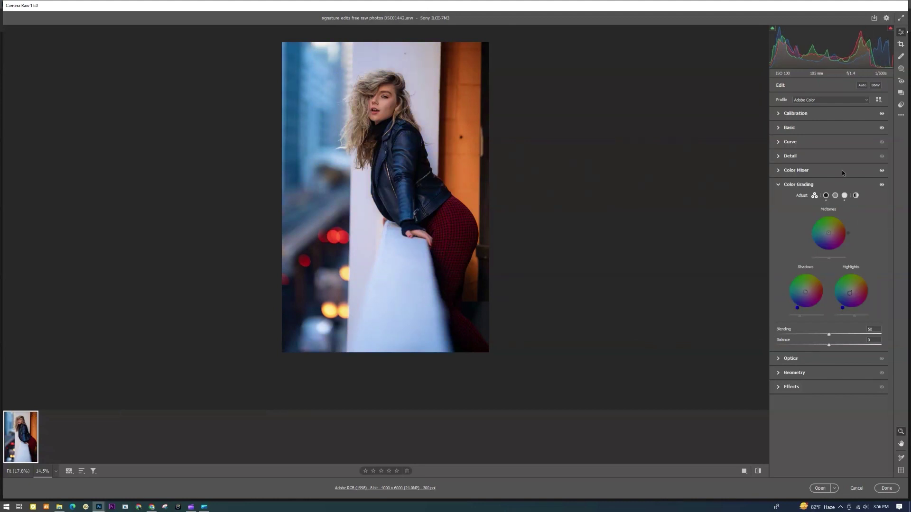
# Set the white balance temperature to 7000 and compare the photo with its unedited version
pyautogui.click(789, 127)
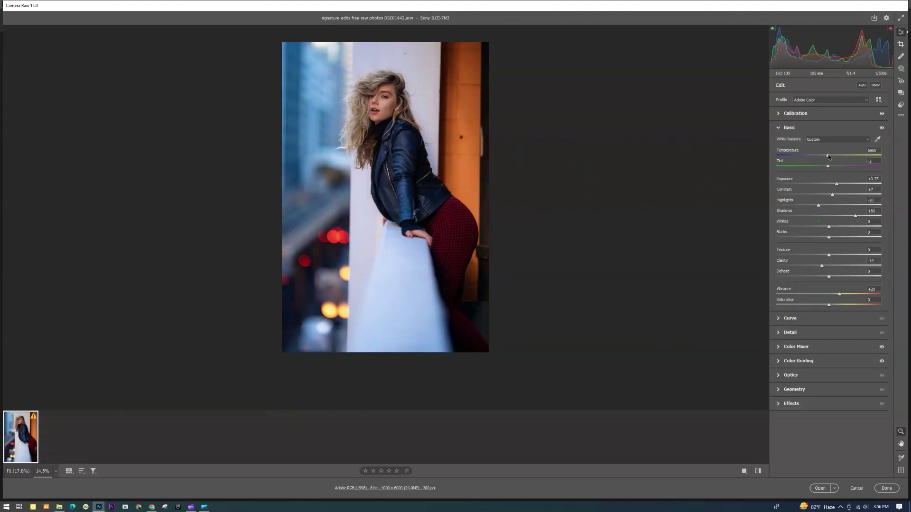
pyautogui.moveTo(372, 109); pyautogui.dragTo(476, 97)
pyautogui.click(469, 101)
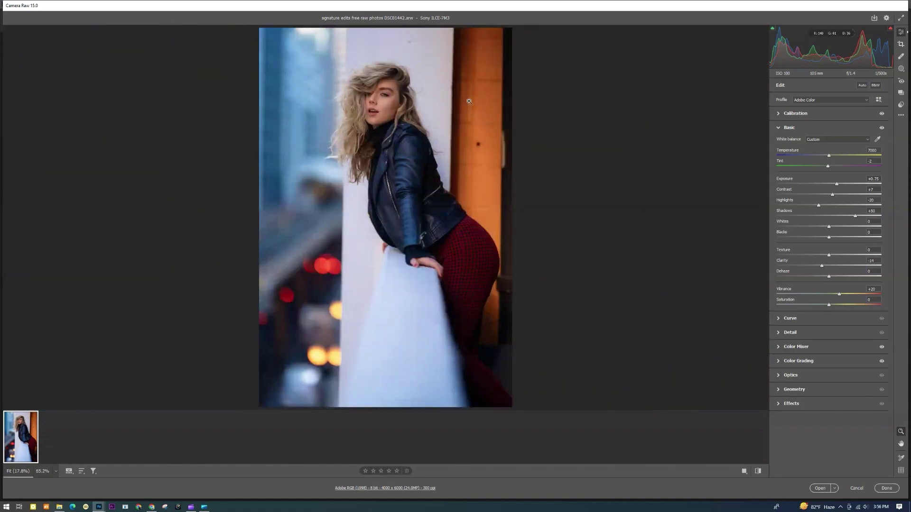
pyautogui.press('\\')
pyautogui.press('\\')
# Mask the background intersected with a large radial gradient over the blurred city, then set its temperature to +12 and whites to +34
pyautogui.press('m')
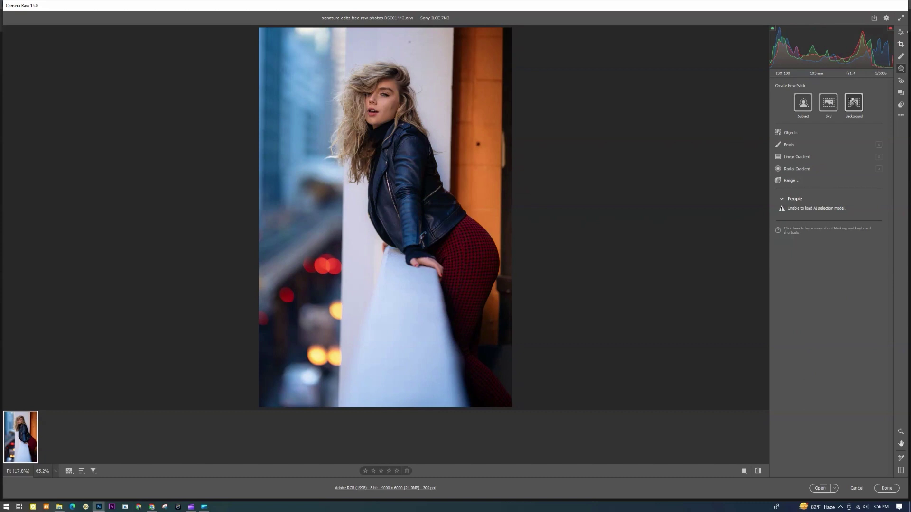
pyautogui.click(853, 102)
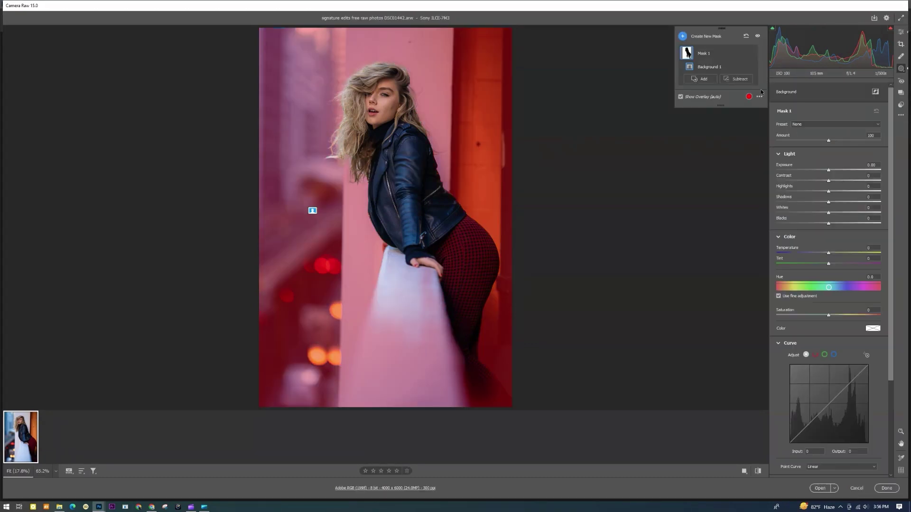
pyautogui.click(740, 53)
pyautogui.moveTo(758, 85)
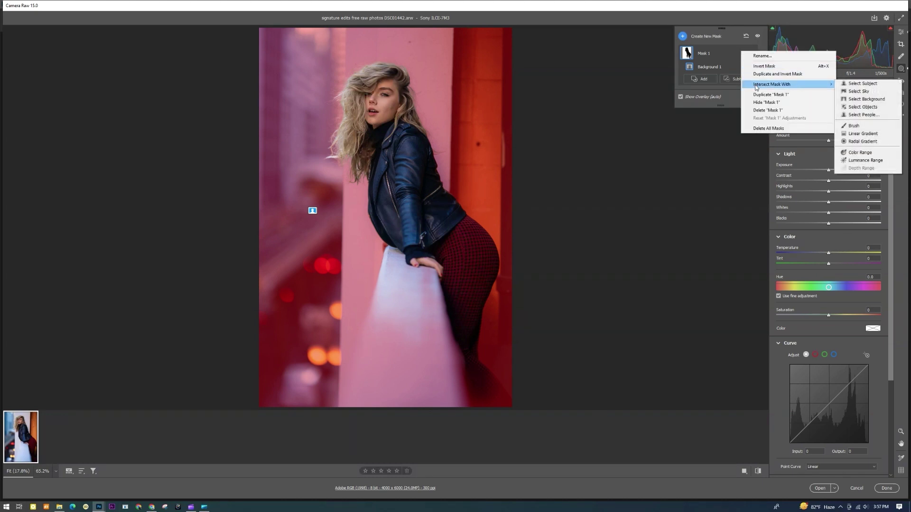
pyautogui.click(862, 142)
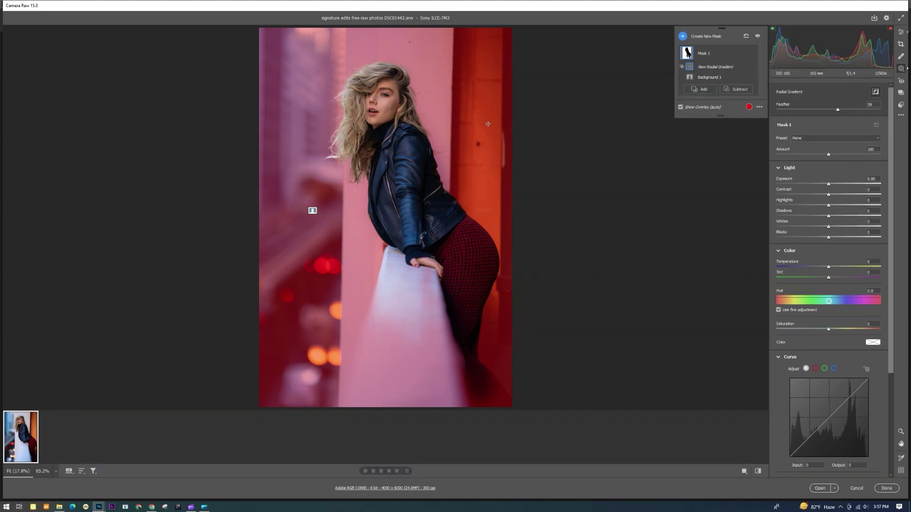
pyautogui.moveTo(274, 74); pyautogui.dragTo(396, 280)
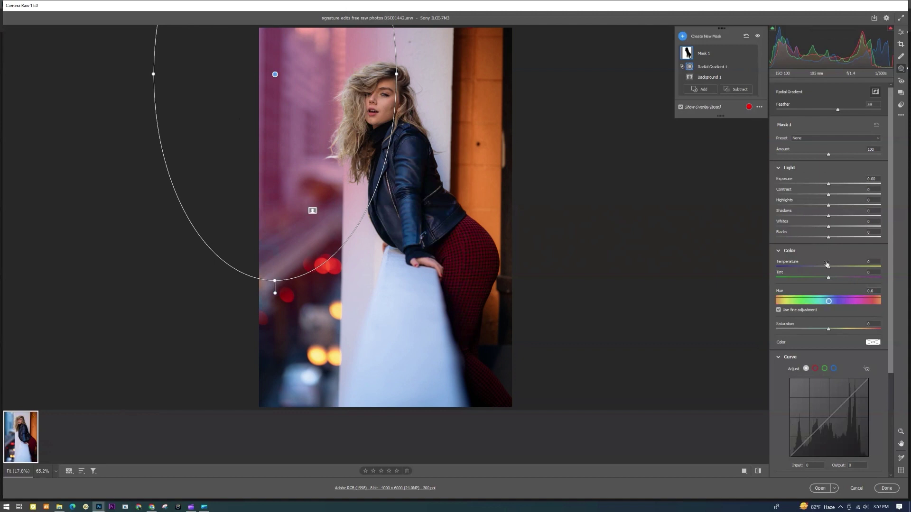
pyautogui.moveTo(829, 269); pyautogui.dragTo(835, 267)
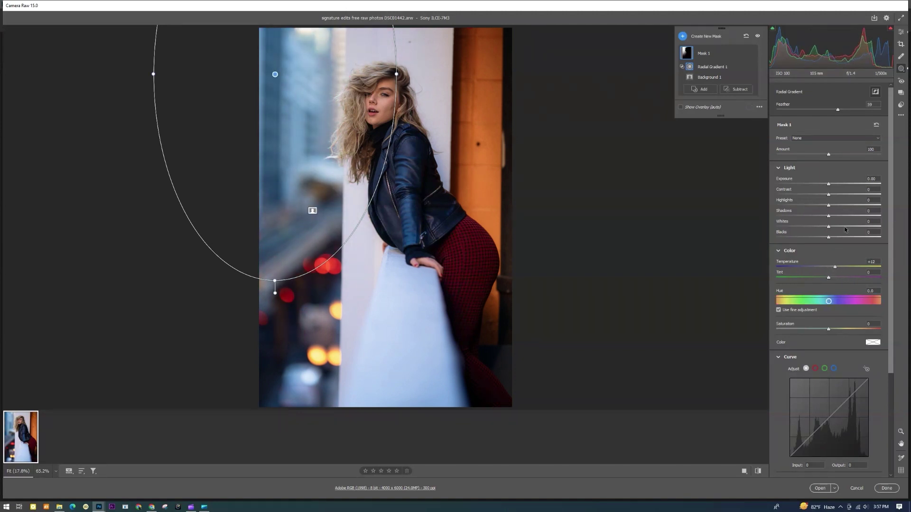
pyautogui.moveTo(845, 228); pyautogui.dragTo(847, 227)
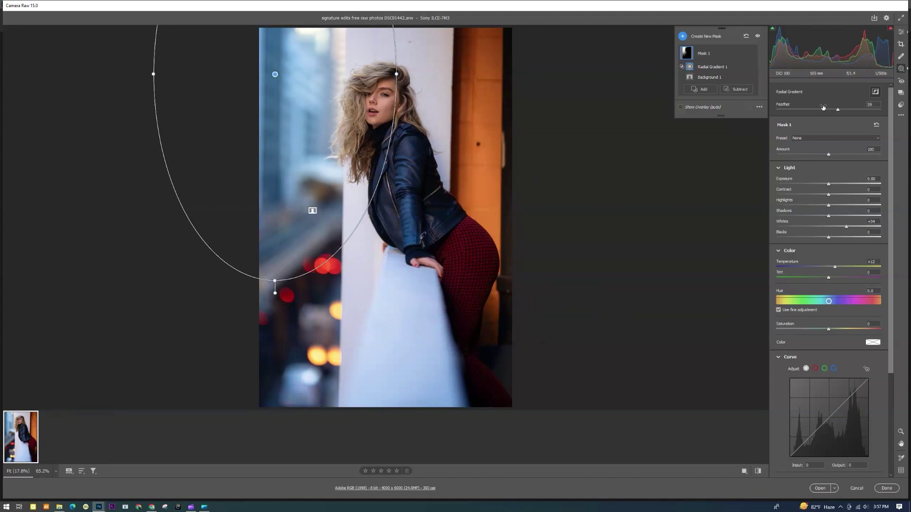
# Add a subject mask on the woman with exposure +0.20, contrast +10, a slightly cooler temperature and raised saturation
pyautogui.click(705, 37)
pyautogui.click(724, 43)
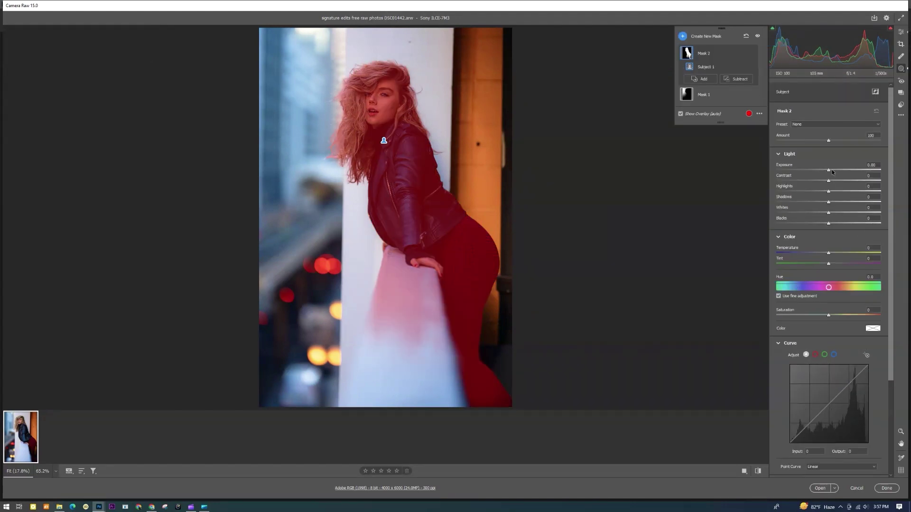
pyautogui.moveTo(832, 169); pyautogui.dragTo(831, 170)
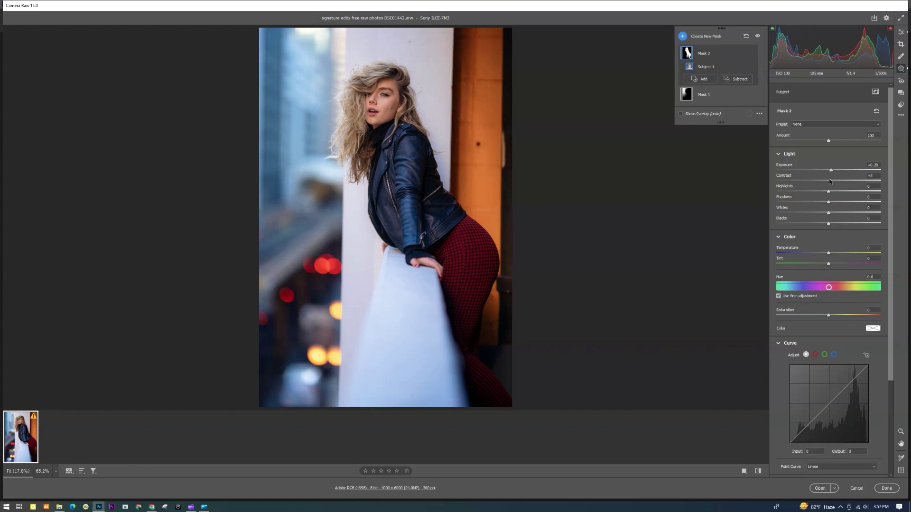
pyautogui.moveTo(828, 254); pyautogui.dragTo(825, 252)
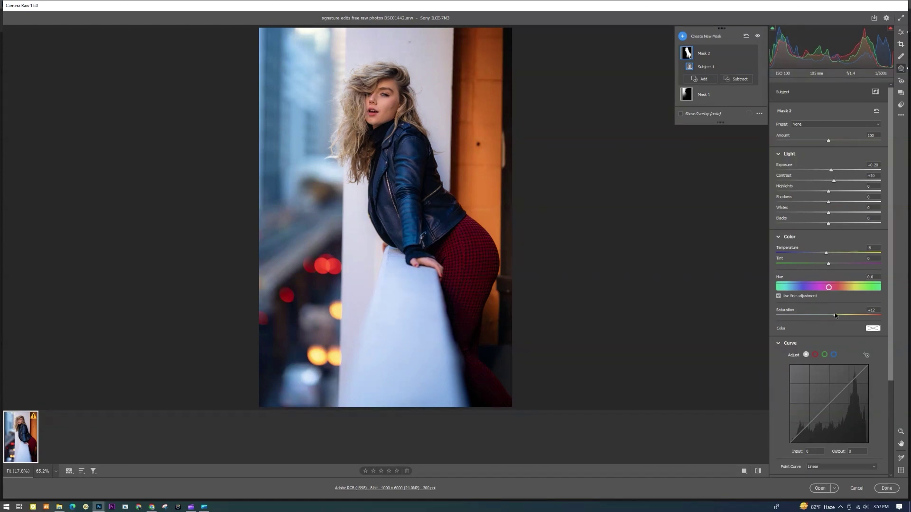
# Compare the edited photo with its unedited version and open it in Photoshop
pyautogui.click(900, 31)
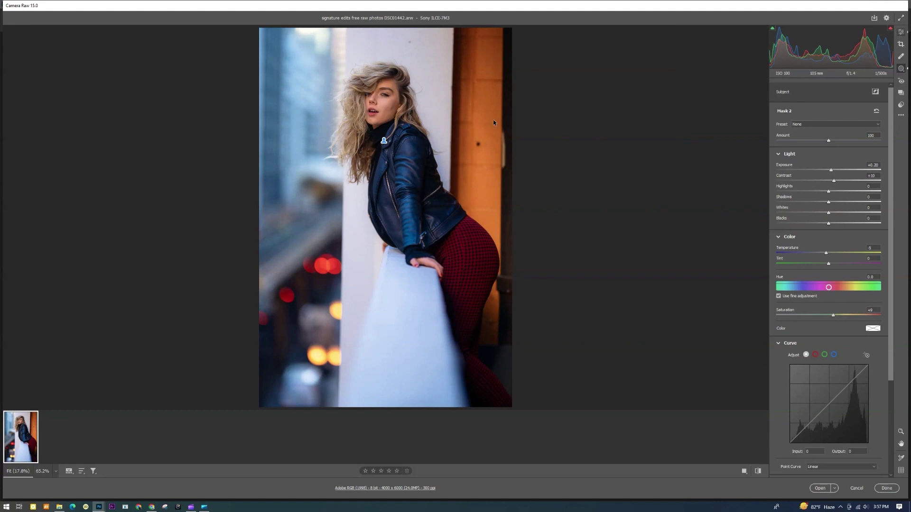
pyautogui.press('\\')
pyautogui.press('\\')
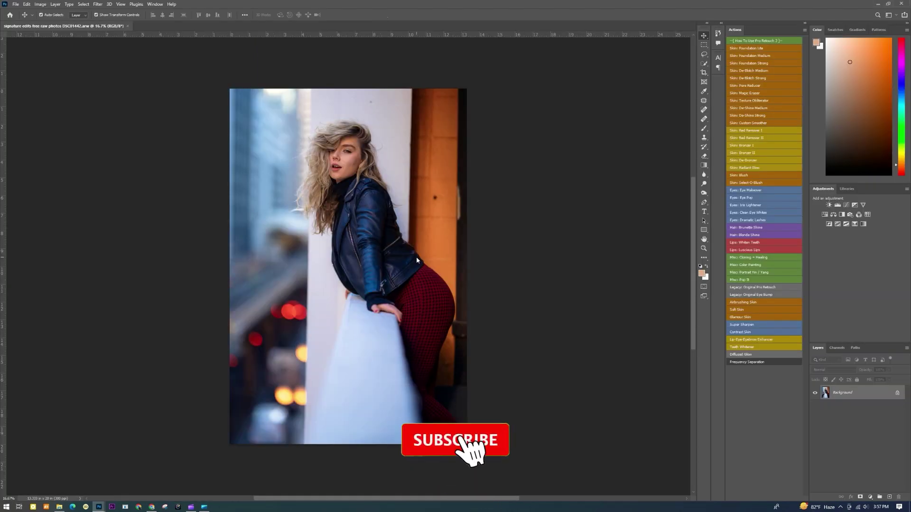
# Remove a skin blemish along the jawline with the Patch tool
pyautogui.click(703, 101)
pyautogui.scroll(10, 349, 170)
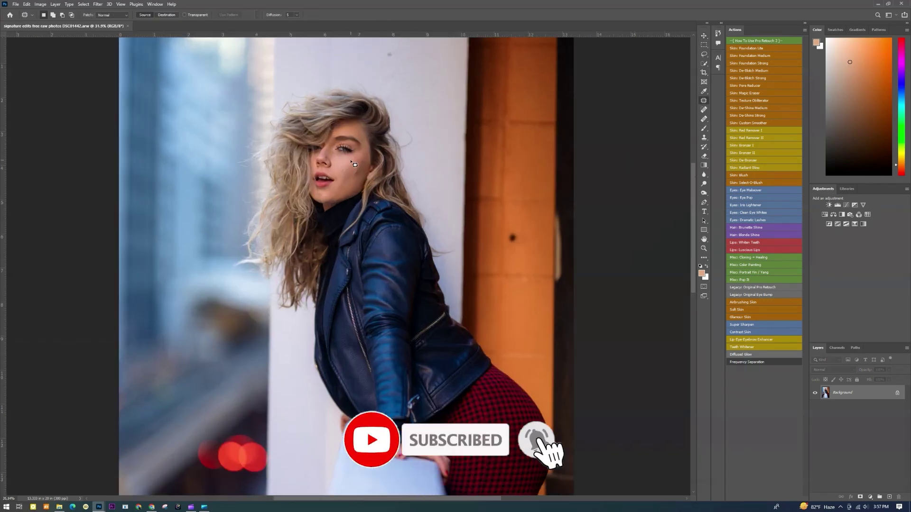
pyautogui.scroll(4, 325, 253)
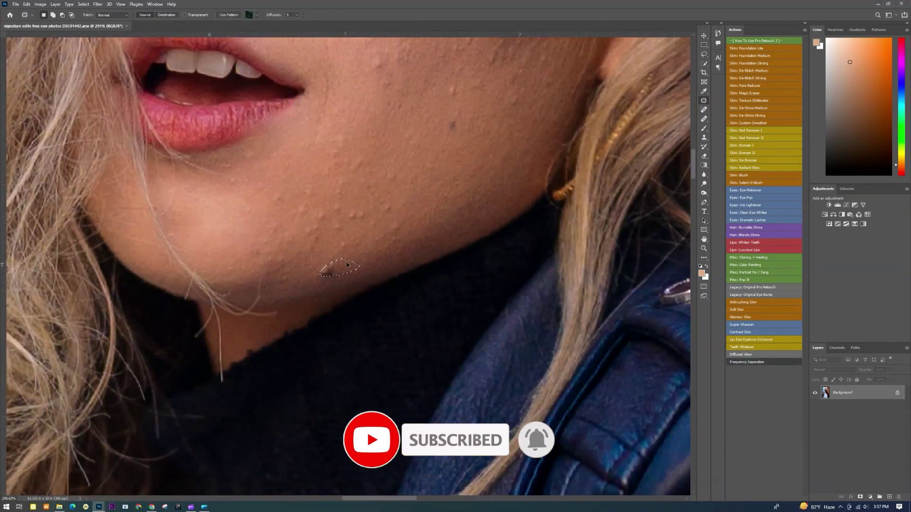
pyautogui.moveTo(338, 264); pyautogui.dragTo(349, 278)
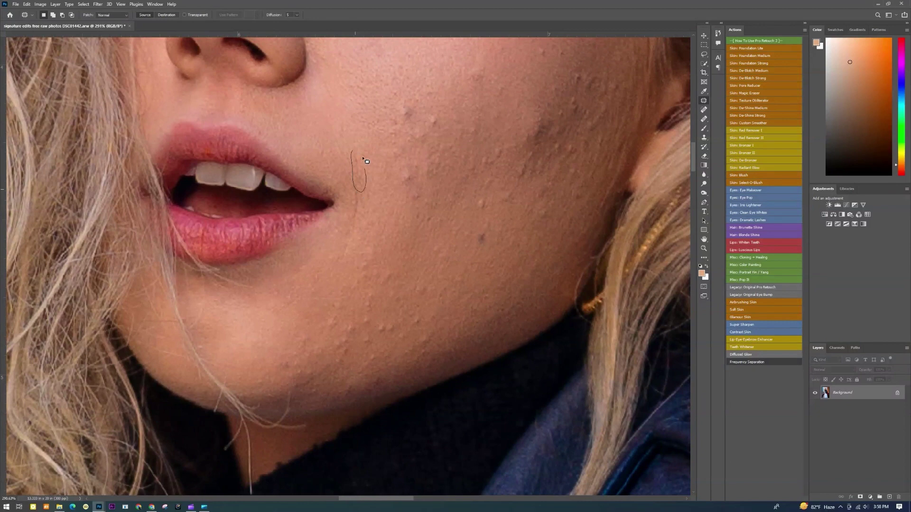
pyautogui.hotkey('ctrl', 'd')
# Patch the small blemishes and bumps on the skin beside the corner of the mouth
pyautogui.moveTo(362, 157)
pyautogui.mouseDown()
pyautogui.moveTo(354, 152)
pyautogui.moveTo(365, 179)
pyautogui.mouseUp()
pyautogui.hotkey('ctrl', 'd')
pyautogui.moveTo(360, 214); pyautogui.dragTo(353, 219)
pyautogui.moveTo(349, 234); pyautogui.dragTo(359, 194)
pyautogui.hotkey('ctrl', 'd')
pyautogui.moveTo(397, 236); pyautogui.dragTo(337, 236)
pyautogui.moveTo(424, 249); pyautogui.dragTo(418, 232)
pyautogui.hotkey('ctrl', 'd')
pyautogui.moveTo(421, 235); pyautogui.dragTo(421, 204)
pyautogui.moveTo(420, 205)
pyautogui.mouseDown()
pyautogui.moveTo(415, 233)
pyautogui.moveTo(462, 328)
pyautogui.moveTo(401, 211)
pyautogui.mouseUp()
pyautogui.hotkey('ctrl', 'd')
# Patch the spots and bumps across the cheek with clean skin nearby
pyautogui.hotkey('ctrl', 'd')
pyautogui.moveTo(400, 213)
pyautogui.mouseDown()
pyautogui.moveTo(417, 220)
pyautogui.moveTo(394, 243)
pyautogui.moveTo(377, 215)
pyautogui.moveTo(378, 315)
pyautogui.mouseUp()
pyautogui.hotkey('ctrl', 'd')
pyautogui.moveTo(378, 232)
pyautogui.mouseDown()
pyautogui.moveTo(388, 255)
pyautogui.moveTo(385, 244)
pyautogui.mouseUp()
pyautogui.moveTo(382, 249); pyautogui.dragTo(380, 222)
pyautogui.hotkey('ctrl', 'd')
pyautogui.moveTo(484, 286)
pyautogui.mouseDown()
pyautogui.moveTo(482, 269)
pyautogui.moveTo(413, 217)
pyautogui.moveTo(387, 220)
pyautogui.mouseUp()
pyautogui.hotkey('ctrl', 'd')
pyautogui.hotkey('ctrl', 'd')
pyautogui.moveTo(379, 225); pyautogui.dragTo(401, 215)
pyautogui.moveTo(397, 213); pyautogui.dragTo(435, 213)
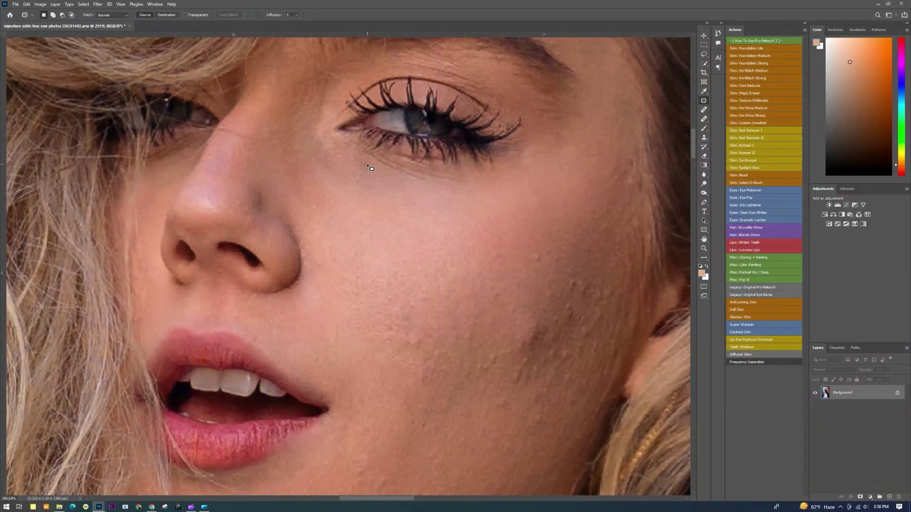
# Patch the skin beneath the eye and the dark blemish on the outer cheek
pyautogui.moveTo(357, 160); pyautogui.dragTo(459, 221)
pyautogui.hotkey('ctrl', 'd')
pyautogui.scroll(-3, 555, 244)
pyautogui.scroll(3, 561, 270)
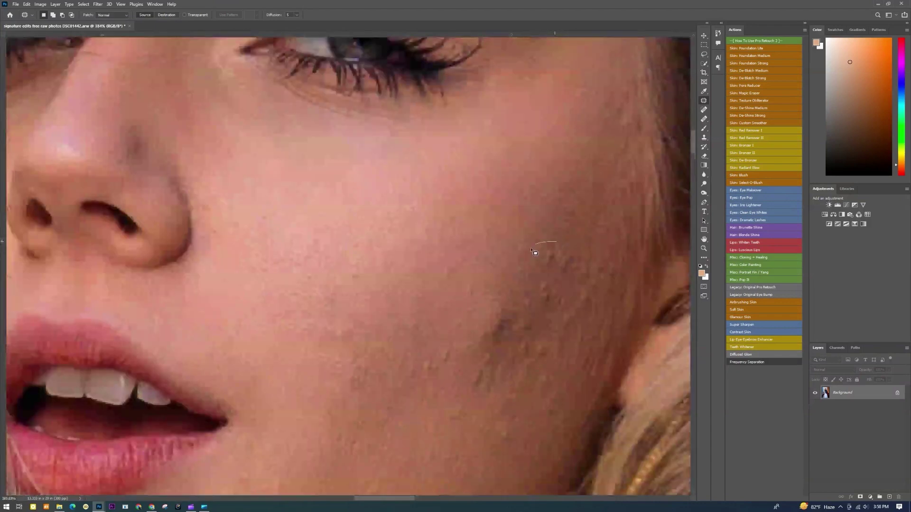
pyautogui.scroll(4, 553, 250)
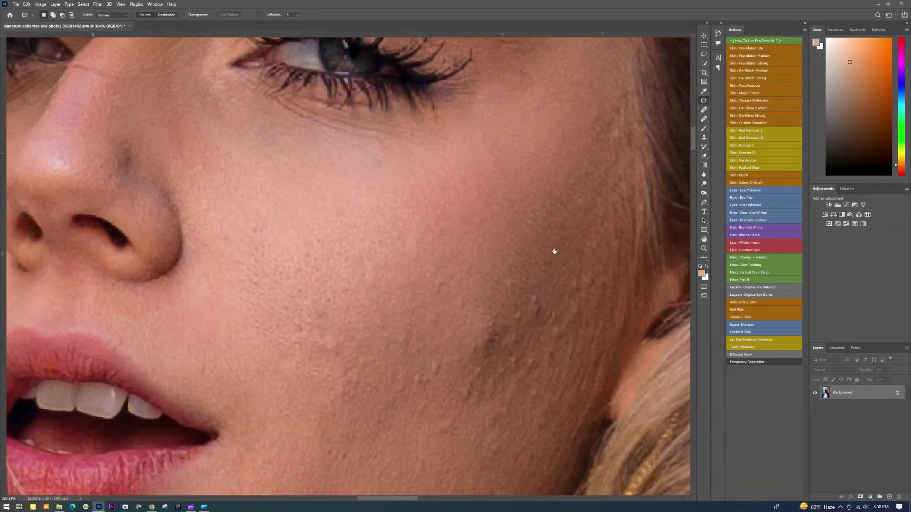
pyautogui.scroll(-5, 528, 260)
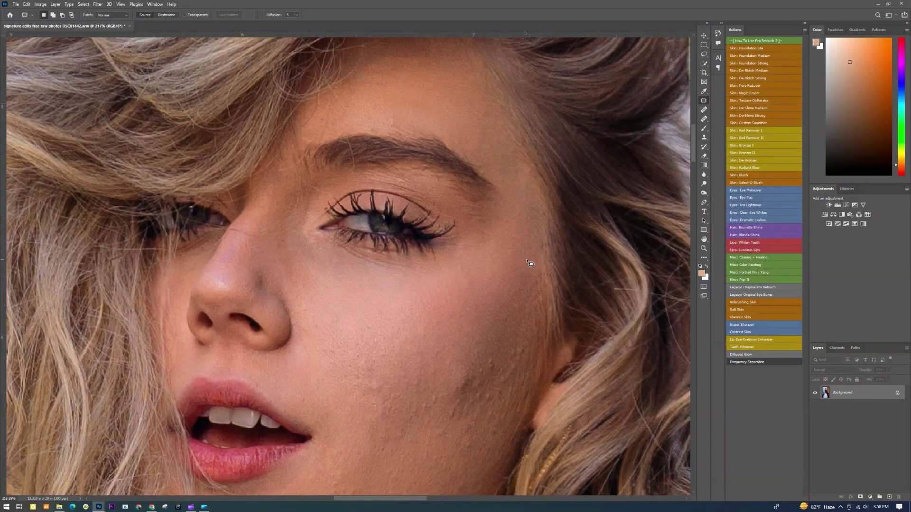
pyautogui.scroll(4, 496, 267)
pyautogui.moveTo(523, 307); pyautogui.dragTo(503, 256)
pyautogui.moveTo(512, 288)
pyautogui.mouseDown()
pyautogui.moveTo(540, 184)
pyautogui.moveTo(557, 197)
pyautogui.mouseUp()
pyautogui.hotkey('ctrl', 'd')
# Patch the raised bumps on the lower cheek and jaw below the corner of the mouth
pyautogui.scroll(-5, 529, 222)
pyautogui.scroll(5, 527, 240)
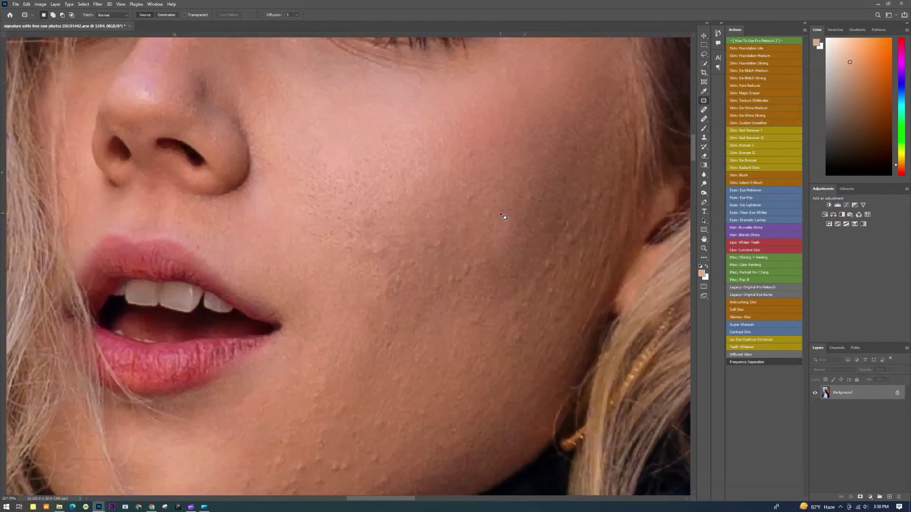
pyautogui.scroll(-3, 533, 210)
pyautogui.scroll(1, 468, 262)
pyautogui.scroll(3, 469, 263)
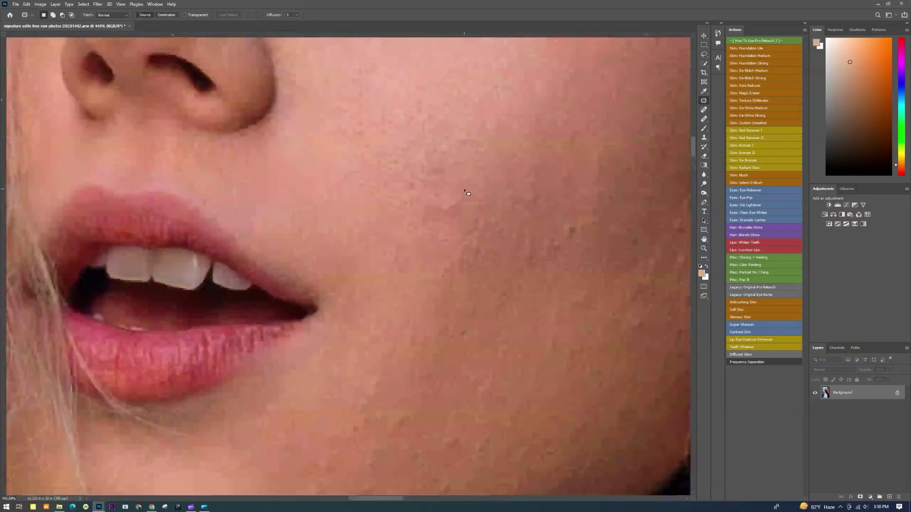
pyautogui.scroll(-4, 484, 147)
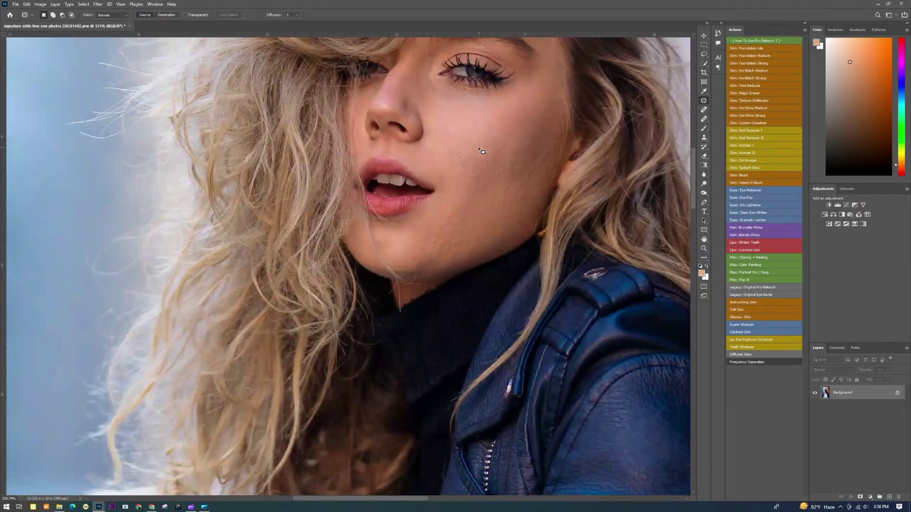
pyautogui.scroll(4, 468, 225)
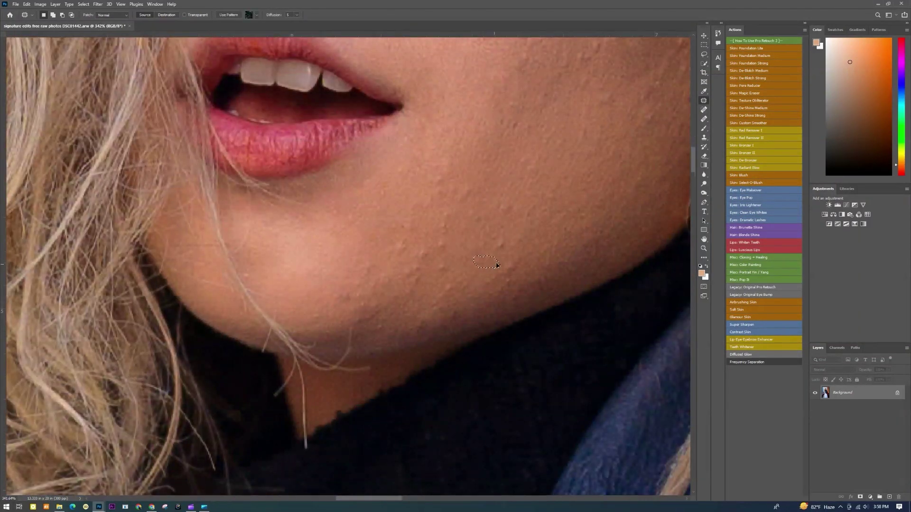
pyautogui.moveTo(453, 279); pyautogui.dragTo(453, 219)
pyautogui.click(476, 213)
pyautogui.moveTo(465, 178); pyautogui.dragTo(471, 165)
pyautogui.moveTo(424, 249); pyautogui.dragTo(422, 254)
pyautogui.moveTo(418, 263)
pyautogui.mouseDown()
pyautogui.moveTo(443, 222)
pyautogui.moveTo(403, 237)
pyautogui.mouseUp()
pyautogui.click(443, 222)
# Patch the remaining bumps along the chin and the edge of the jaw
pyautogui.moveTo(403, 248)
pyautogui.mouseDown()
pyautogui.moveTo(435, 223)
pyautogui.moveTo(415, 227)
pyautogui.mouseUp()
pyautogui.click(435, 223)
pyautogui.moveTo(364, 301)
pyautogui.mouseDown()
pyautogui.moveTo(361, 269)
pyautogui.moveTo(421, 295)
pyautogui.mouseUp()
pyautogui.click(422, 295)
pyautogui.moveTo(543, 246); pyautogui.dragTo(537, 216)
# Patch the bumps and uneven texture on the outer cheek toward the ear
pyautogui.scroll(-10, 553, 197)
pyautogui.scroll(9, 580, 175)
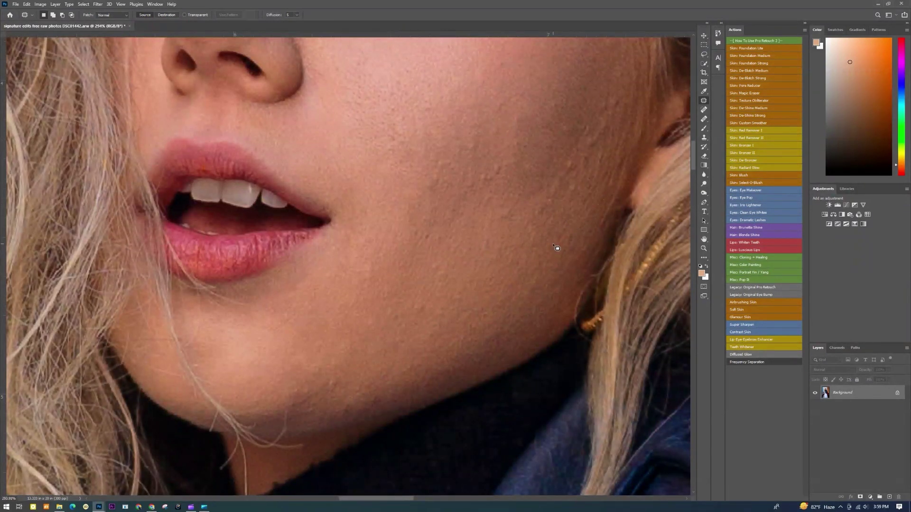
pyautogui.scroll(-5, 565, 225)
pyautogui.scroll(7, 583, 162)
pyautogui.moveTo(582, 160); pyautogui.dragTo(588, 152)
pyautogui.click(573, 151)
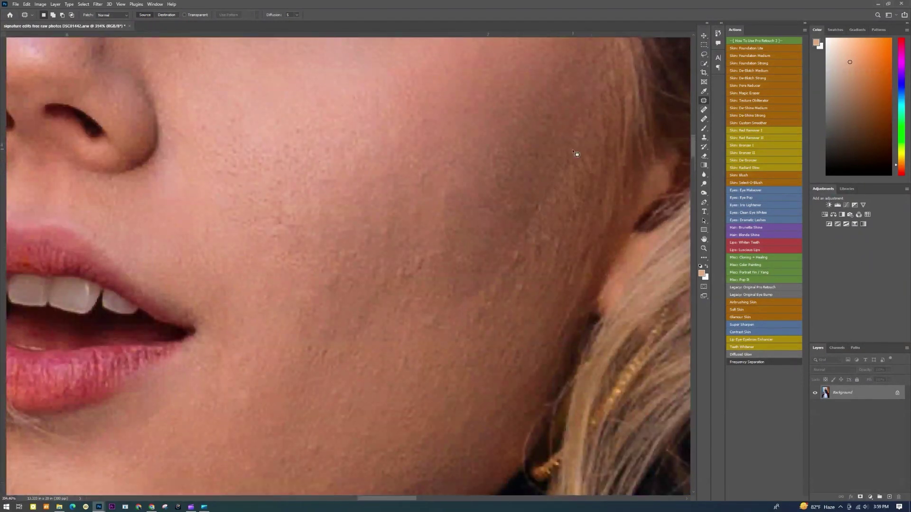
pyautogui.moveTo(471, 322); pyautogui.dragTo(545, 233)
pyautogui.moveTo(520, 273); pyautogui.dragTo(568, 134)
pyautogui.moveTo(543, 187)
pyautogui.mouseDown()
pyautogui.moveTo(560, 194)
pyautogui.moveTo(560, 184)
pyautogui.mouseUp()
pyautogui.click(545, 182)
# Patch the last uneven spots on the face, checking the skin at different zoom levels
pyautogui.scroll(-10, 538, 210)
pyautogui.scroll(10, 538, 213)
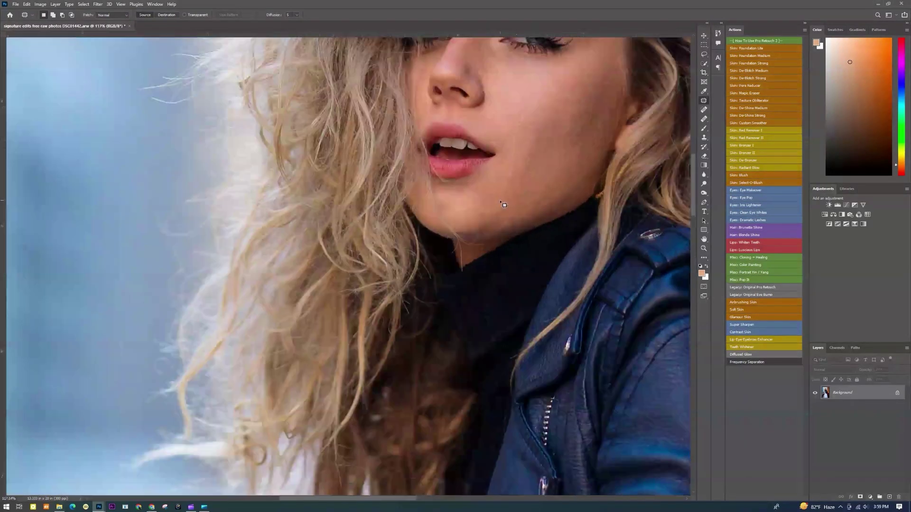
pyautogui.moveTo(539, 215)
pyautogui.mouseDown()
pyautogui.moveTo(467, 245)
pyautogui.moveTo(494, 223)
pyautogui.moveTo(542, 216)
pyautogui.mouseUp()
pyautogui.hotkey('ctrl', 'd')
pyautogui.scroll(-10, 507, 211)
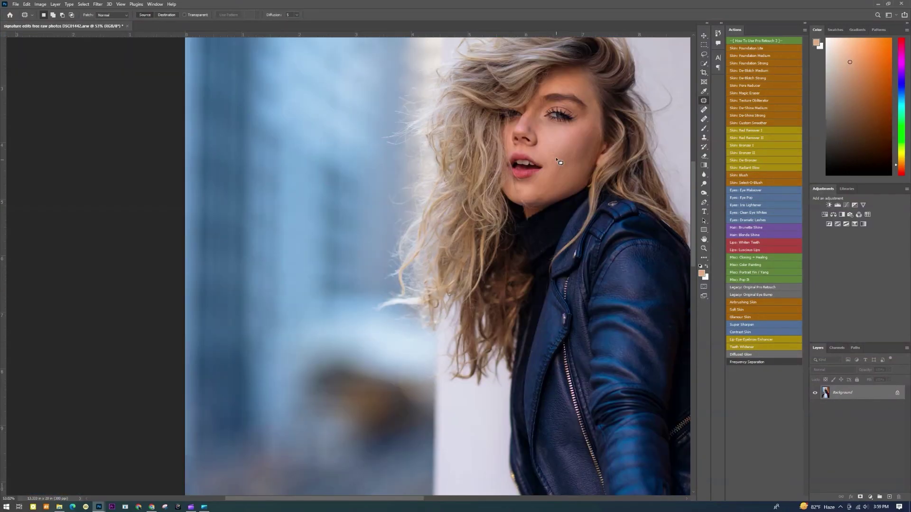
pyautogui.scroll(10, 499, 156)
pyautogui.moveTo(496, 153)
pyautogui.mouseDown()
pyautogui.moveTo(531, 142)
pyautogui.moveTo(508, 192)
pyautogui.moveTo(515, 150)
pyautogui.mouseUp()
pyautogui.hotkey('ctrl', 'd')
pyautogui.scroll(-10, 535, 144)
pyautogui.scroll(10, 508, 147)
pyautogui.moveTo(513, 175); pyautogui.dragTo(532, 128)
pyautogui.hotkey('ctrl', 'd')
# Patch out the stray hair crossing the bridge of the nose
pyautogui.scroll(-3, 543, 127)
pyautogui.scroll(2, 543, 127)
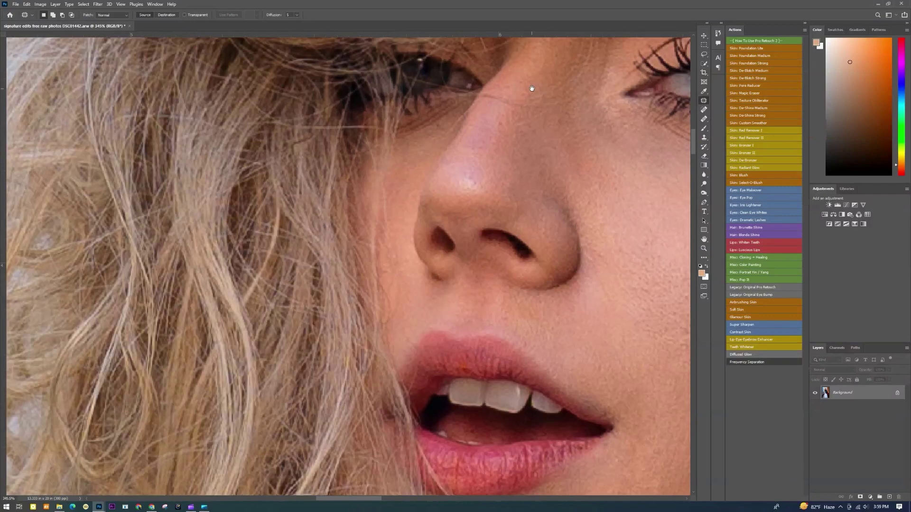
pyautogui.moveTo(512, 97)
pyautogui.mouseDown()
pyautogui.moveTo(489, 231)
pyautogui.moveTo(506, 232)
pyautogui.moveTo(495, 230)
pyautogui.mouseUp()
pyautogui.scroll(3, 489, 231)
pyautogui.moveTo(480, 229)
pyautogui.mouseDown()
pyautogui.moveTo(467, 251)
pyautogui.moveTo(528, 246)
pyautogui.mouseUp()
pyautogui.hotkey('ctrl', 'd')
pyautogui.moveTo(507, 254); pyautogui.dragTo(535, 239)
pyautogui.hotkey('ctrl', 'd')
# Patch the marks on the skin between the nose bridge and the inner end of the eyebrow
pyautogui.scroll(-10, 535, 238)
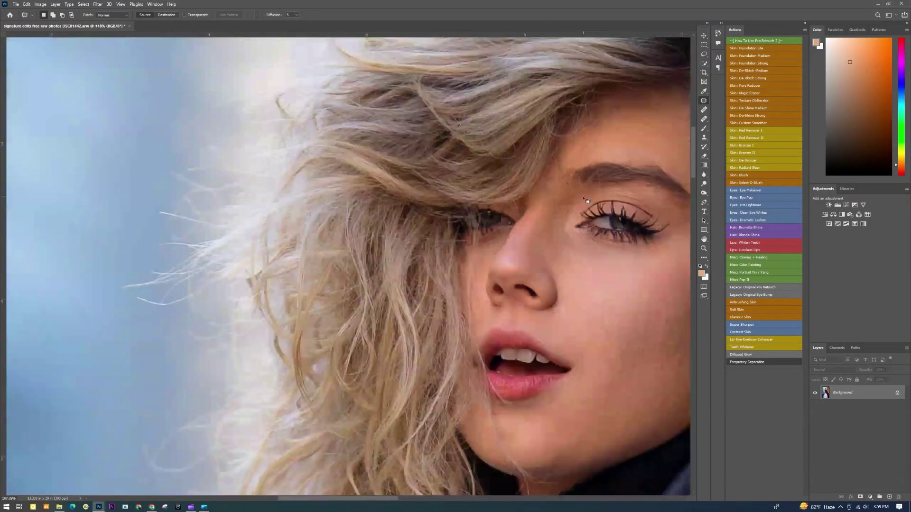
pyautogui.scroll(10, 590, 184)
pyautogui.moveTo(582, 178)
pyautogui.mouseDown()
pyautogui.moveTo(580, 215)
pyautogui.moveTo(584, 190)
pyautogui.moveTo(599, 215)
pyautogui.moveTo(582, 252)
pyautogui.moveTo(589, 232)
pyautogui.mouseUp()
pyautogui.hotkey('ctrl', 'd')
pyautogui.moveTo(585, 240); pyautogui.dragTo(607, 230)
pyautogui.hotkey('ctrl', 'd')
pyautogui.scroll(-10, 612, 232)
pyautogui.scroll(10, 340, 197)
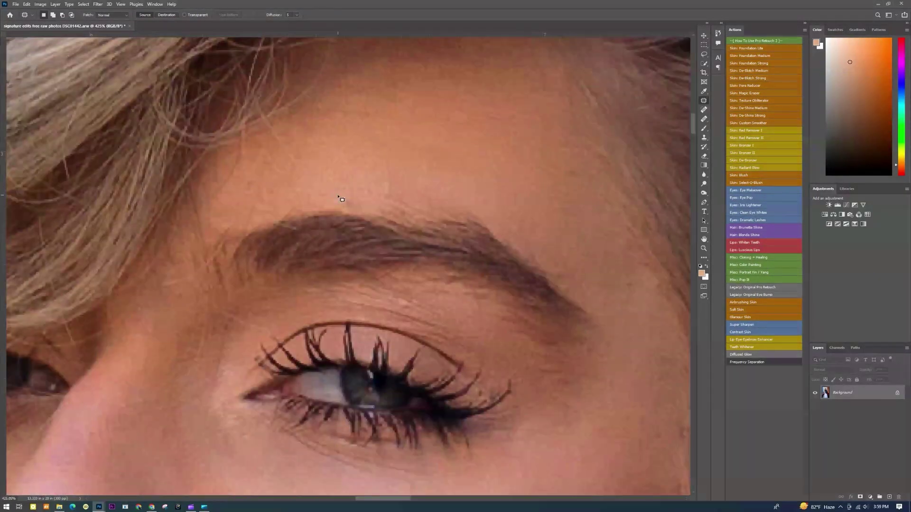
# Patch the small blemishes on the forehead skin just above the eyebrow
pyautogui.moveTo(385, 177)
pyautogui.mouseDown()
pyautogui.moveTo(409, 198)
pyautogui.moveTo(387, 177)
pyautogui.mouseUp()
pyautogui.hotkey('ctrl', 'd')
pyautogui.moveTo(391, 189); pyautogui.dragTo(427, 184)
pyautogui.hotkey('ctrl', 'd')
pyautogui.moveTo(427, 189); pyautogui.dragTo(387, 184)
pyautogui.moveTo(385, 189); pyautogui.dragTo(418, 184)
pyautogui.scroll(-10, 427, 176)
pyautogui.scroll(9, 445, 249)
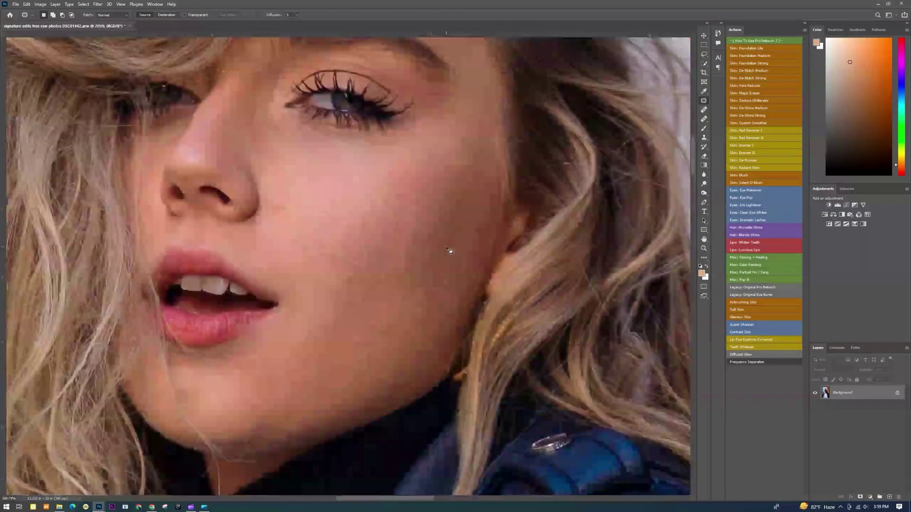
# Patch the uneven spots on the shaded part of the cheek between the mouth and the ear
pyautogui.moveTo(412, 213); pyautogui.dragTo(421, 209)
pyautogui.moveTo(420, 216)
pyautogui.mouseDown()
pyautogui.moveTo(432, 206)
pyautogui.moveTo(412, 186)
pyautogui.mouseUp()
pyautogui.hotkey('ctrl', 'd')
pyautogui.moveTo(408, 189); pyautogui.dragTo(427, 151)
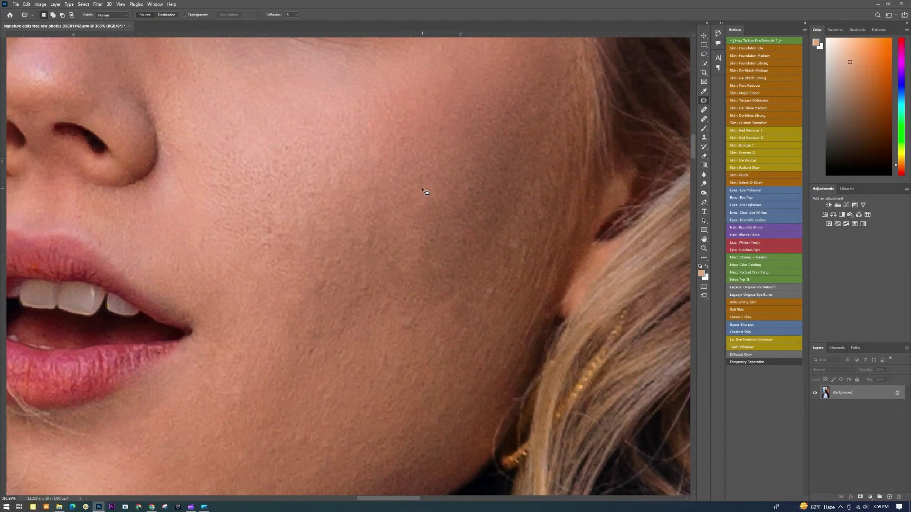
# Patch the rough, speckled texture on the white ledge between the woman's hands
pyautogui.scroll(-10, 426, 192)
pyautogui.scroll(8, 394, 275)
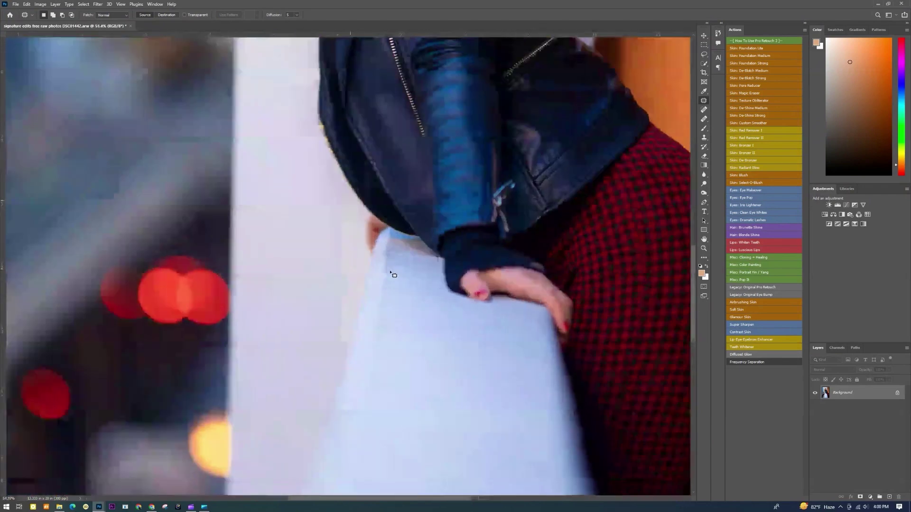
pyautogui.scroll(9, 393, 275)
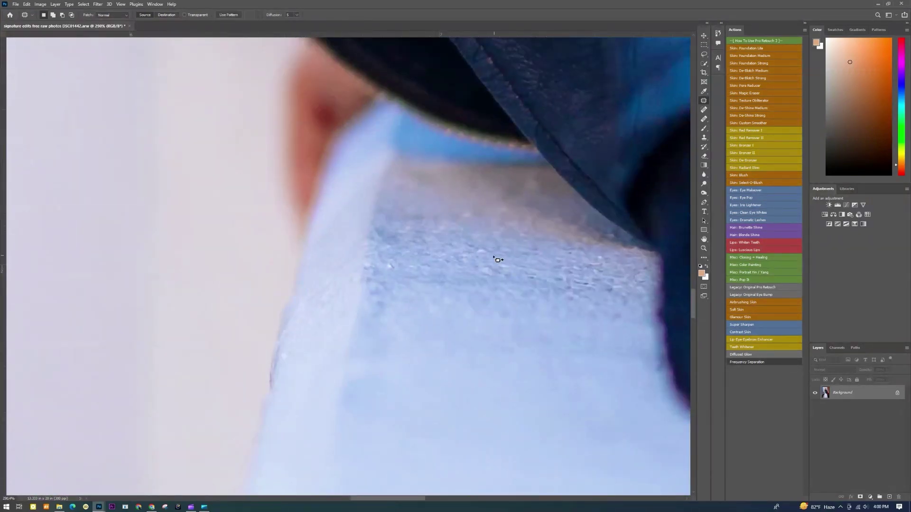
pyautogui.moveTo(466, 266)
pyautogui.mouseDown()
pyautogui.moveTo(508, 266)
pyautogui.moveTo(502, 261)
pyautogui.moveTo(526, 273)
pyautogui.mouseUp()
pyautogui.moveTo(534, 276)
pyautogui.mouseDown()
pyautogui.moveTo(517, 271)
pyautogui.moveTo(588, 281)
pyautogui.mouseUp()
pyautogui.moveTo(566, 282)
pyautogui.mouseDown()
pyautogui.moveTo(516, 278)
pyautogui.moveTo(615, 272)
pyautogui.moveTo(573, 270)
pyautogui.mouseUp()
pyautogui.moveTo(588, 266); pyautogui.dragTo(552, 265)
pyautogui.moveTo(541, 269); pyautogui.dragTo(553, 263)
pyautogui.scroll(-8, 520, 266)
pyautogui.scroll(8, 517, 266)
pyautogui.moveTo(494, 265); pyautogui.dragTo(559, 264)
# Patch out the dark spot on the orange wall behind the woman
pyautogui.scroll(-10, 558, 264)
pyautogui.scroll(2, 466, 135)
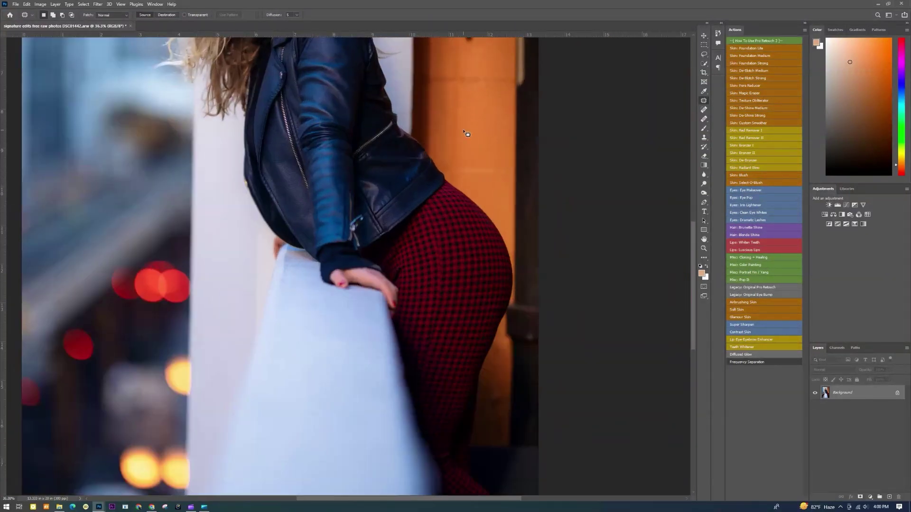
pyautogui.moveTo(473, 56); pyautogui.dragTo(445, 292)
pyautogui.scroll(8, 443, 290)
pyautogui.moveTo(452, 260)
pyautogui.mouseDown()
pyautogui.moveTo(392, 284)
pyautogui.moveTo(446, 280)
pyautogui.mouseUp()
pyautogui.moveTo(421, 289); pyautogui.dragTo(456, 367)
pyautogui.hotkey('ctrl', 'd')
pyautogui.scroll(-5, 454, 353)
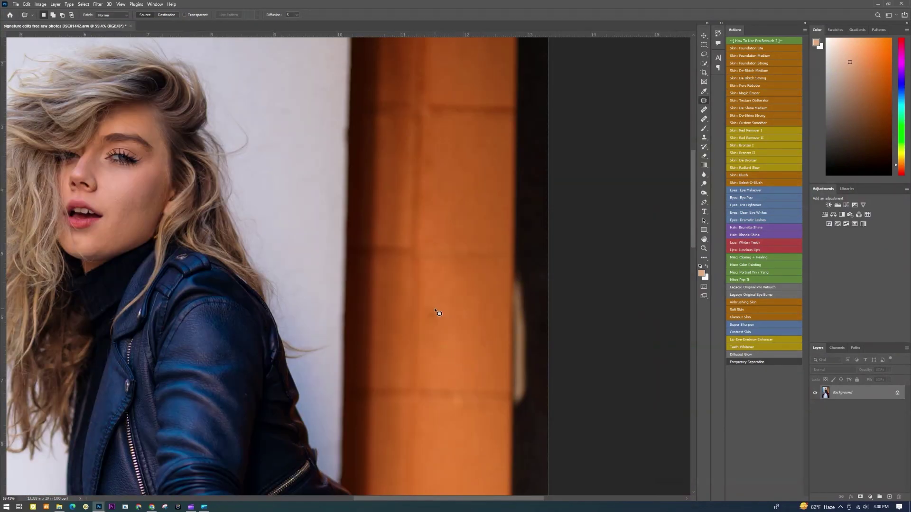
pyautogui.hotkey('ctrl', 'd')
# Patch out the dark spot on the white wall above the woman's head
pyautogui.scroll(-5, 494, 323)
pyautogui.moveTo(463, 329); pyautogui.dragTo(483, 323)
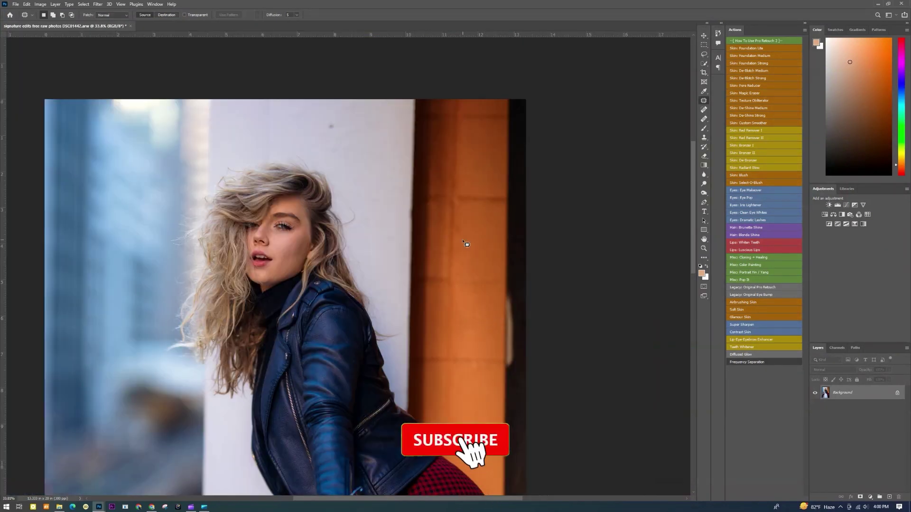
pyautogui.hotkey('ctrl', 'd')
pyautogui.moveTo(371, 129); pyautogui.dragTo(516, 268)
pyautogui.scroll(6, 476, 255)
pyautogui.moveTo(470, 292)
pyautogui.mouseDown()
pyautogui.moveTo(506, 297)
pyautogui.moveTo(474, 295)
pyautogui.mouseUp()
pyautogui.moveTo(484, 286); pyautogui.dragTo(468, 180)
pyautogui.hotkey('ctrl', 'd')
# Patch the remaining bumps on the lower cheek beside the corner of the mouth and check the whole face
pyautogui.scroll(-10, 481, 311)
pyautogui.scroll(7, 437, 240)
pyautogui.scroll(-11, 437, 240)
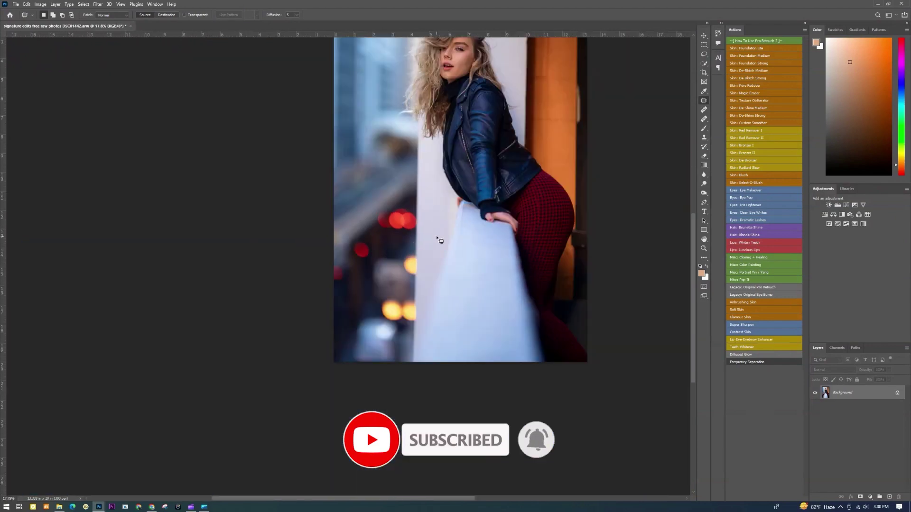
pyautogui.scroll(7, 458, 118)
pyautogui.scroll(10, 460, 121)
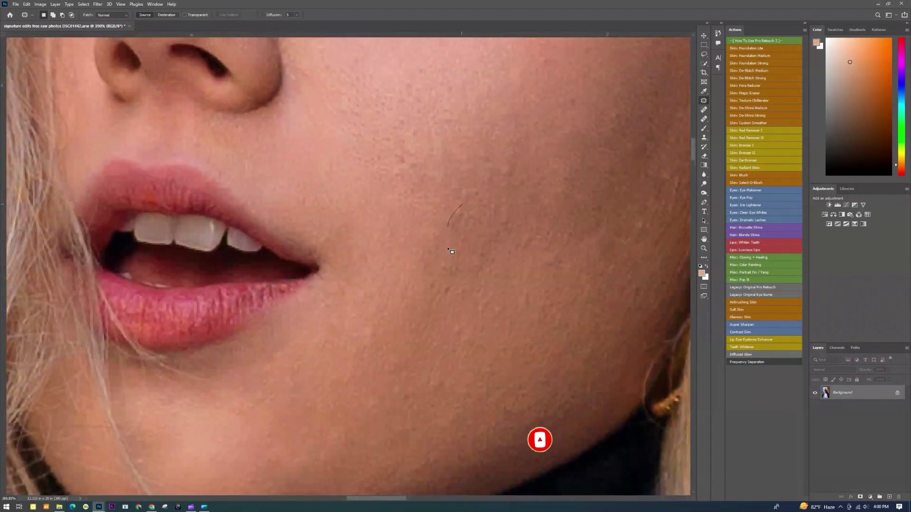
pyautogui.moveTo(449, 282)
pyautogui.mouseDown()
pyautogui.moveTo(472, 237)
pyautogui.moveTo(430, 299)
pyautogui.moveTo(453, 275)
pyautogui.mouseUp()
pyautogui.hotkey('ctrl', 'd')
pyautogui.moveTo(445, 287); pyautogui.dragTo(486, 250)
pyautogui.hotkey('ctrl', 'd')
pyautogui.scroll(-8, 486, 250)
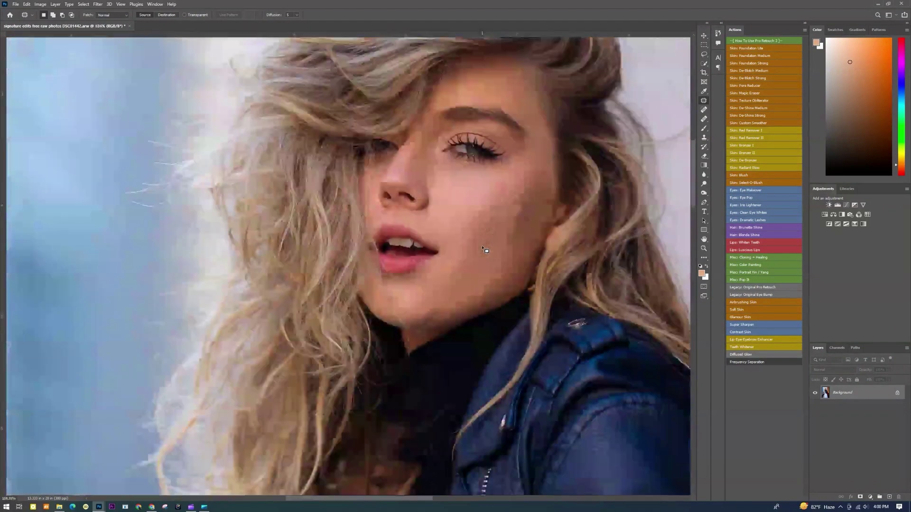
pyautogui.scroll(6, 466, 219)
pyautogui.scroll(6, 581, 180)
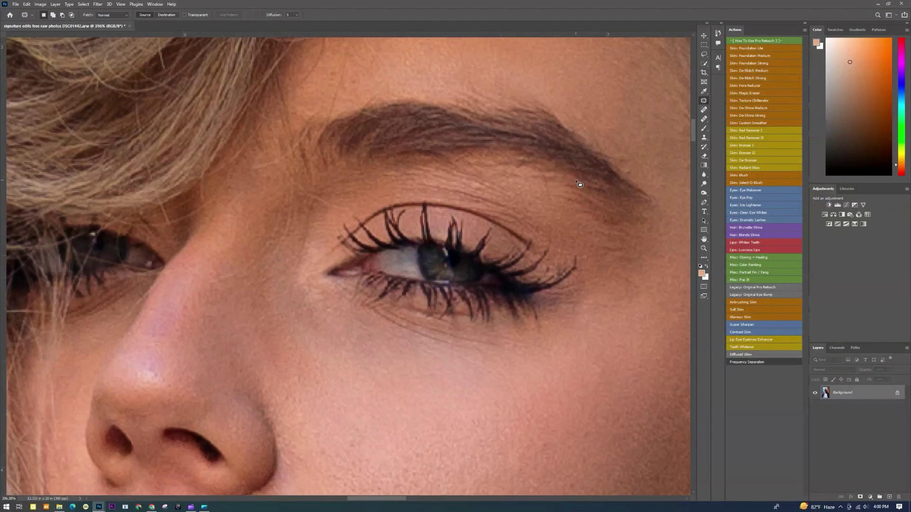
pyautogui.scroll(-8, 526, 196)
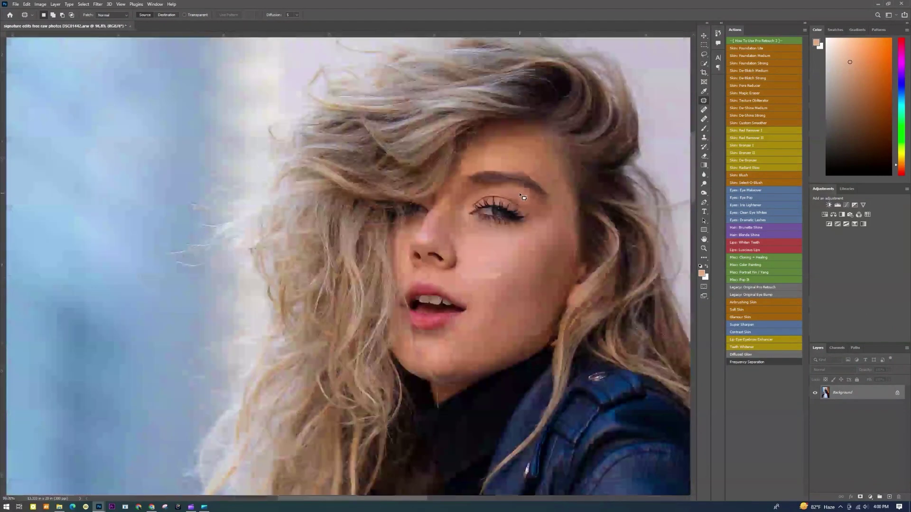
pyautogui.scroll(-5, 500, 169)
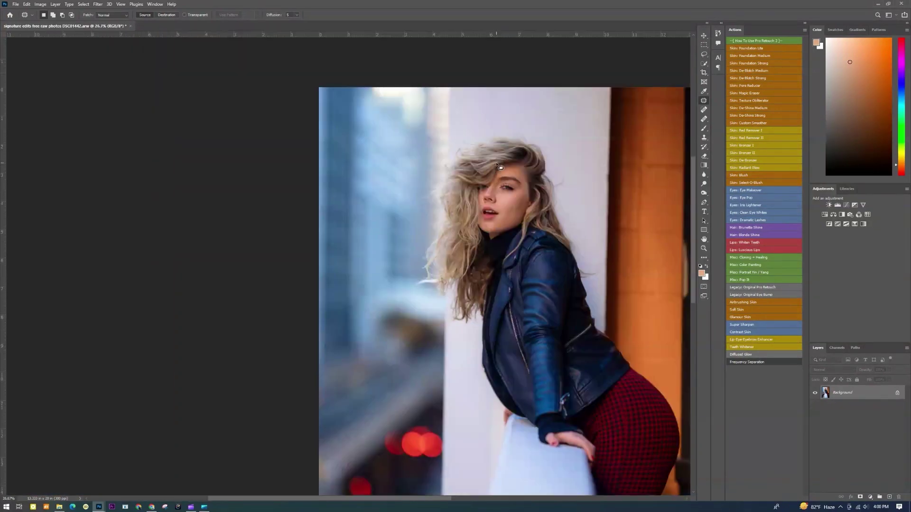
# Duplicate the retouched Background layer and select the entire canvas
pyautogui.click(703, 35)
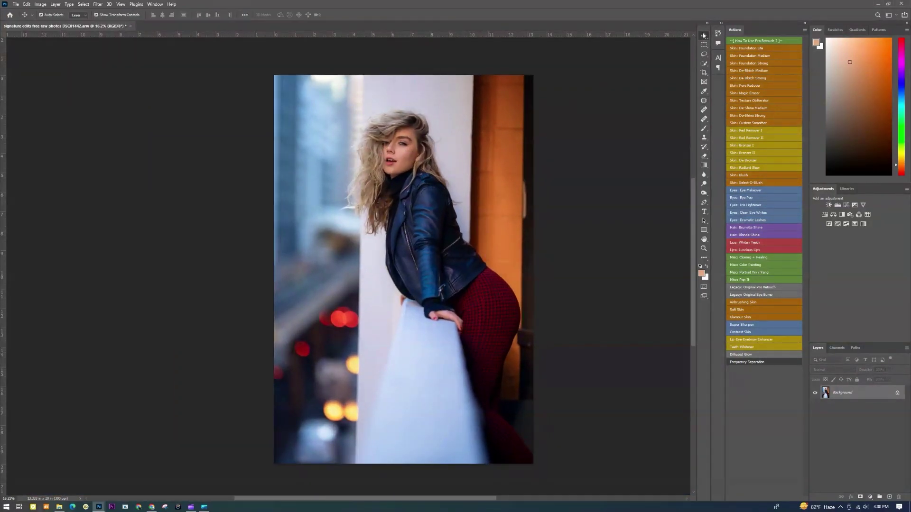
pyautogui.moveTo(873, 397); pyautogui.dragTo(887, 500)
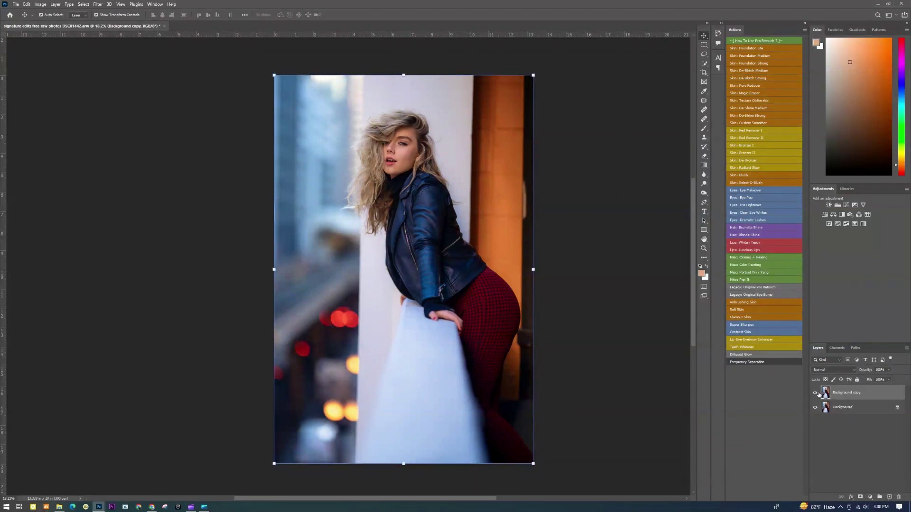
pyautogui.hotkey('ctrl', 'a')
# Revert the document to its opening history snapshot and add the retouched image above the Background as a new layer
pyautogui.click(718, 33)
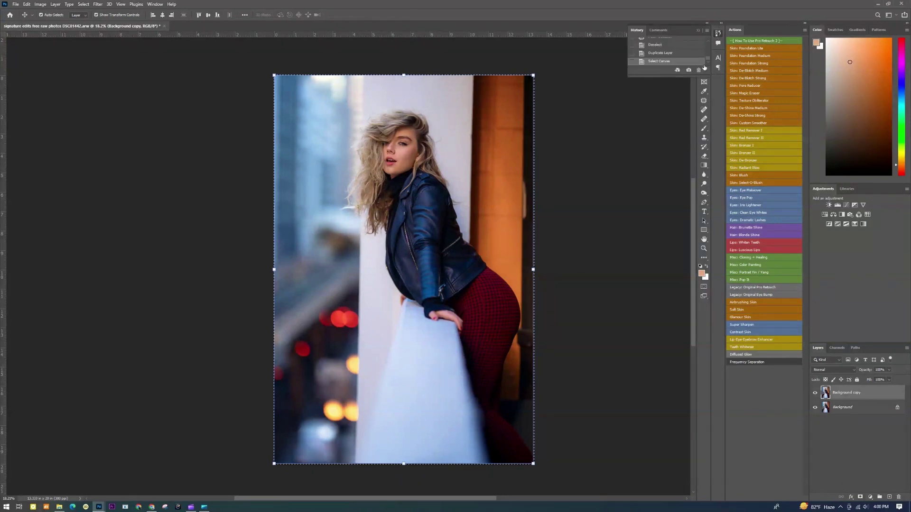
pyautogui.moveTo(707, 59); pyautogui.dragTo(708, 46)
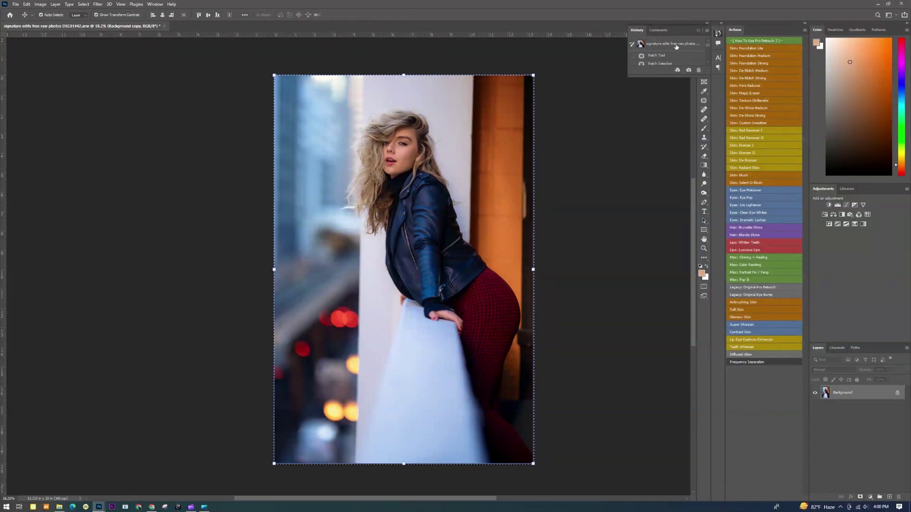
pyautogui.click(683, 44)
pyautogui.click(698, 31)
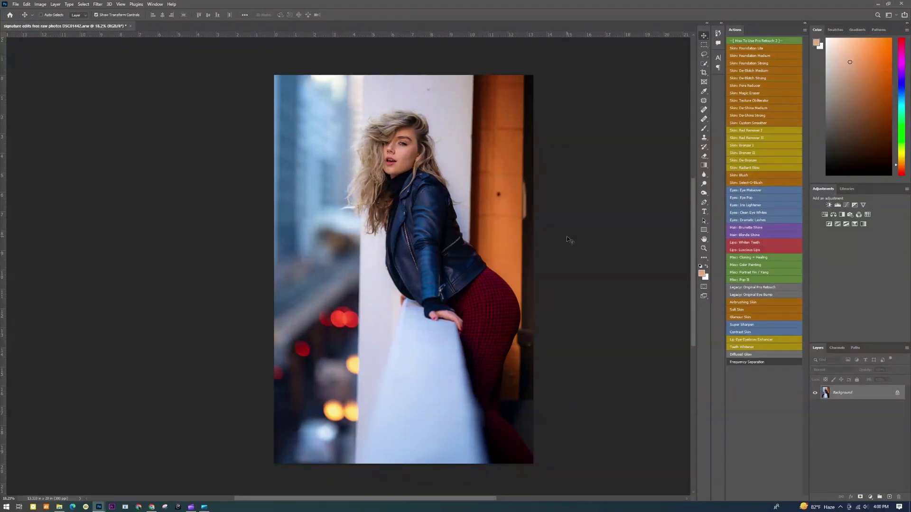
pyautogui.hotkey('ctrl', 'shift', 'alt', 'e')
# Compare the portrait before and after retouching by toggling Layer 1's visibility, and inspect the face and full image
pyautogui.scroll(9, 404, 126)
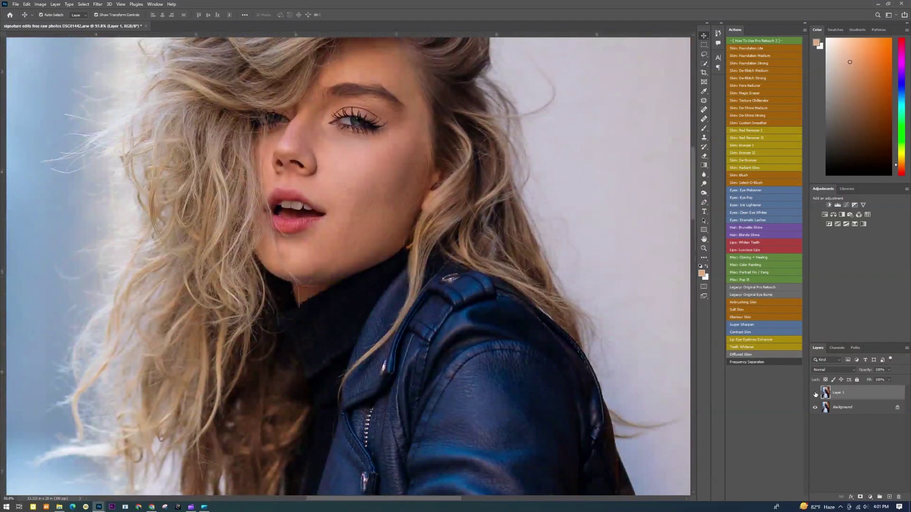
pyautogui.click(816, 394)
pyautogui.click(815, 394)
pyautogui.scroll(-9, 402, 228)
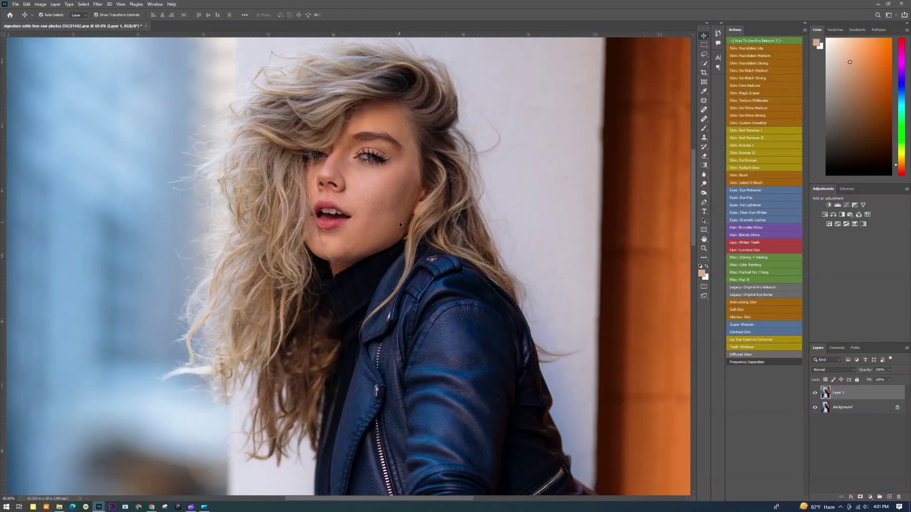
pyautogui.scroll(4, 420, 257)
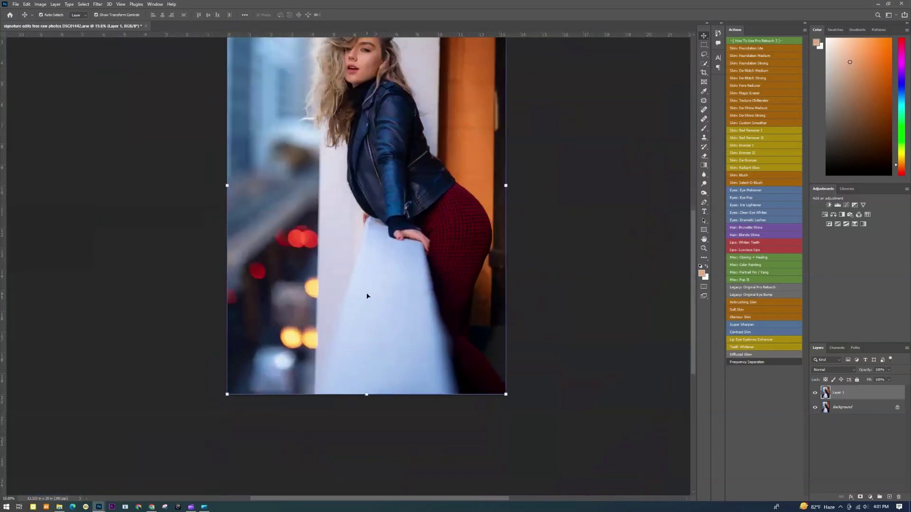
pyautogui.scroll(8, 373, 247)
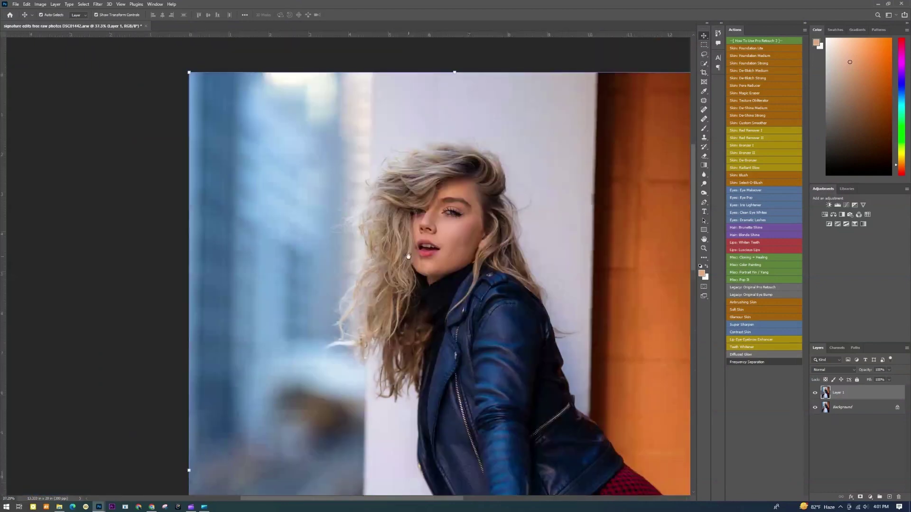
pyautogui.scroll(3, 469, 225)
pyautogui.scroll(-5, 493, 211)
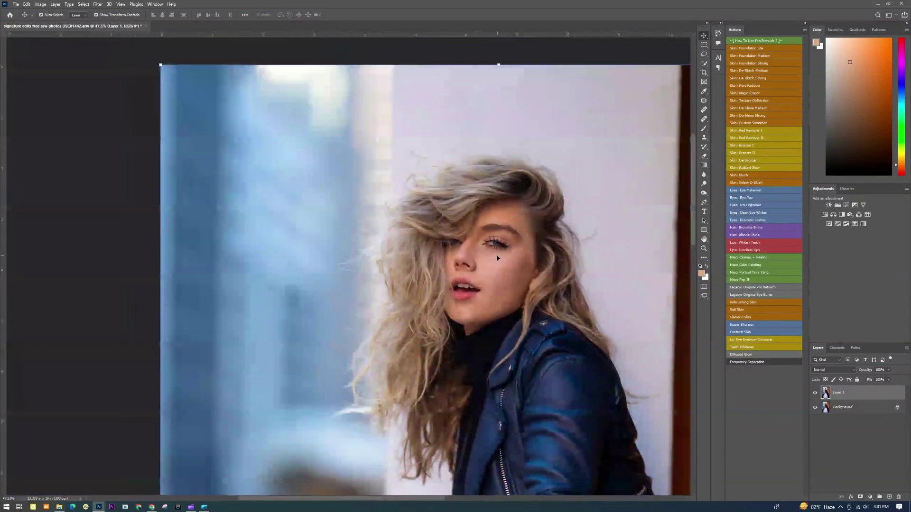
pyautogui.scroll(3, 415, 205)
pyautogui.scroll(-1, 415, 204)
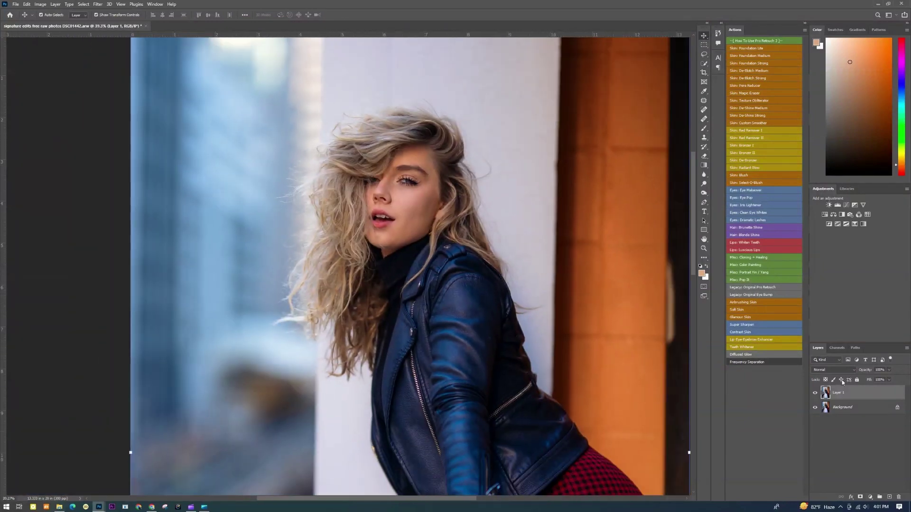
# Make two copies of Layer 1 and put both copies in a group
pyautogui.moveTo(857, 395); pyautogui.dragTo(889, 497)
pyautogui.keyDown('shift'); pyautogui.click(854, 414); pyautogui.keyUp('shift')
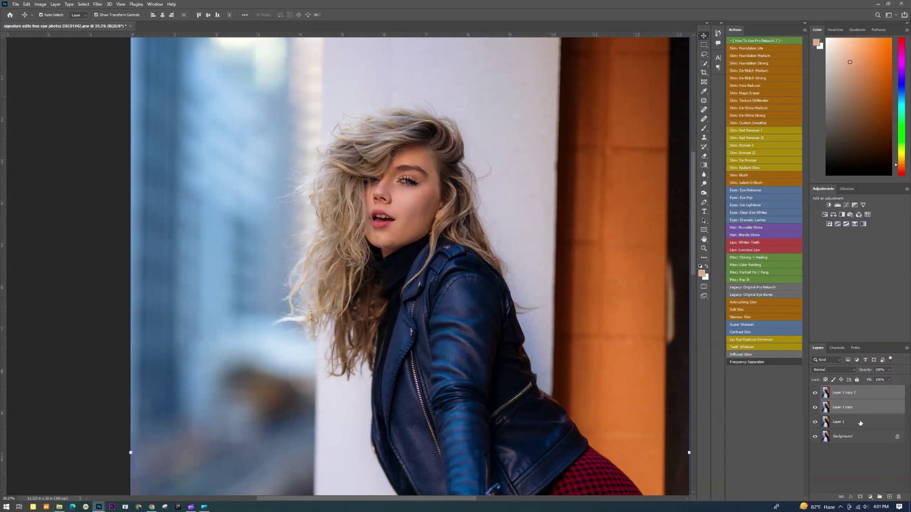
pyautogui.hotkey('ctrl', 'g')
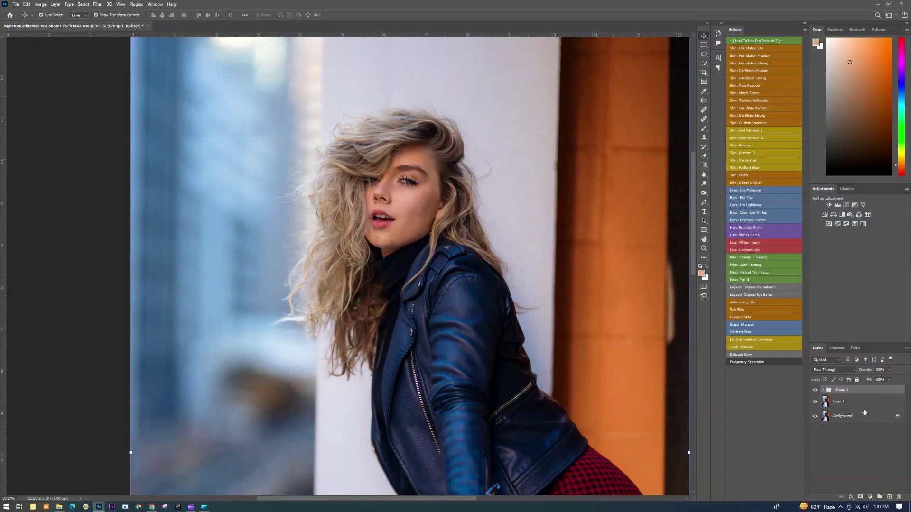
# Expand the group, hide the upper copy (Layer 1 copy 2) and make the lower copy (Layer 1 copy) active
pyautogui.click(823, 391)
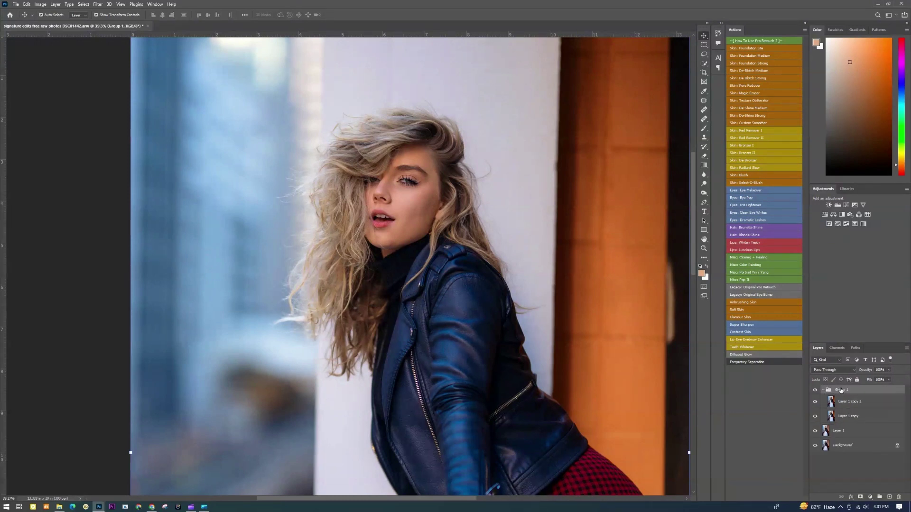
pyautogui.click(844, 407)
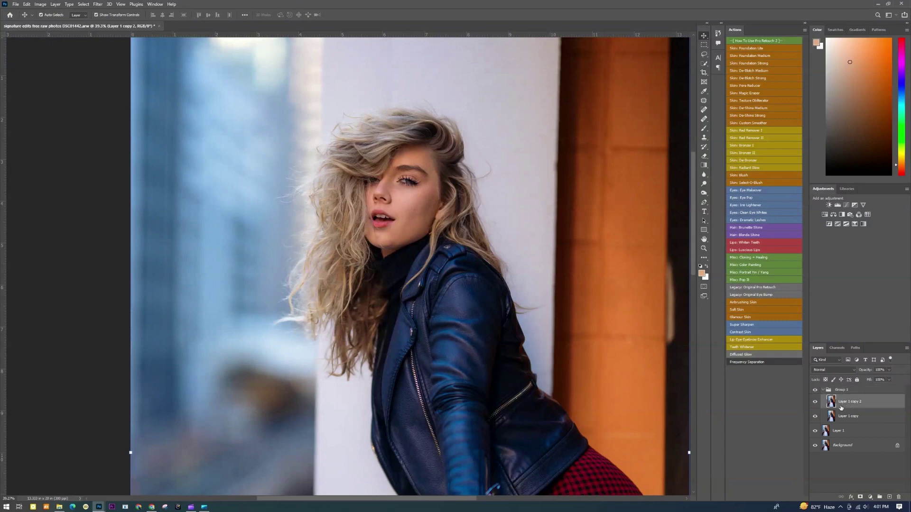
pyautogui.click(816, 402)
pyautogui.click(842, 416)
# Apply a Gaussian Blur with a 4.4-pixel radius to Layer 1 copy, judging it on the face in the preview
pyautogui.scroll(-4, 539, 347)
pyautogui.moveTo(561, 372)
pyautogui.mouseDown()
pyautogui.moveTo(495, 263)
pyautogui.moveTo(499, 247)
pyautogui.mouseUp()
pyautogui.click(98, 4)
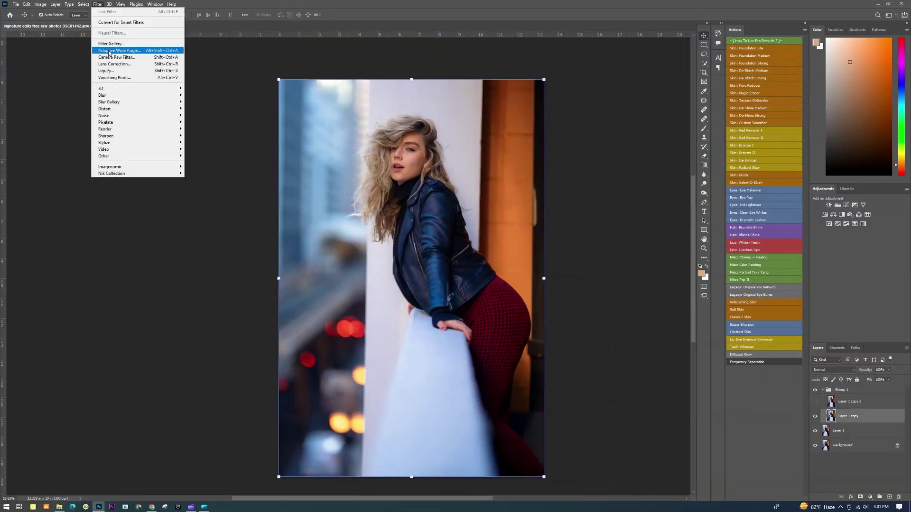
pyautogui.moveTo(107, 95)
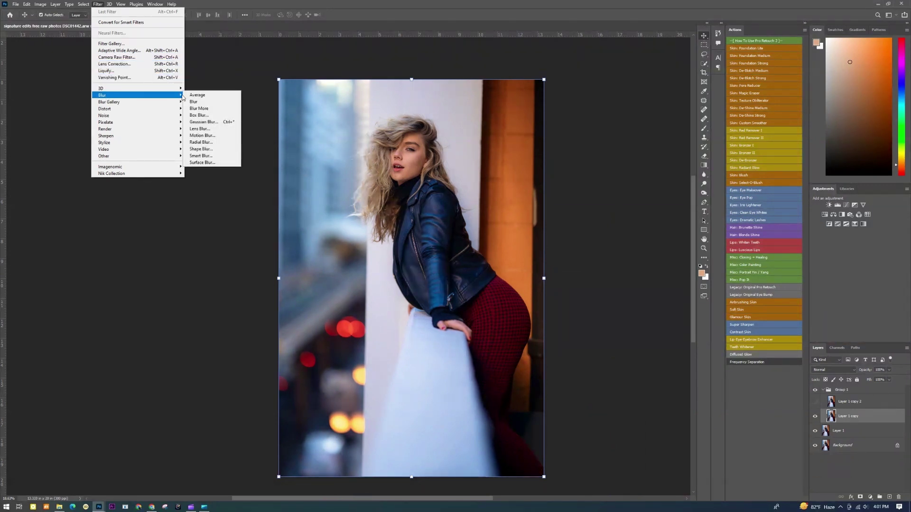
pyautogui.click(192, 121)
pyautogui.click(412, 156)
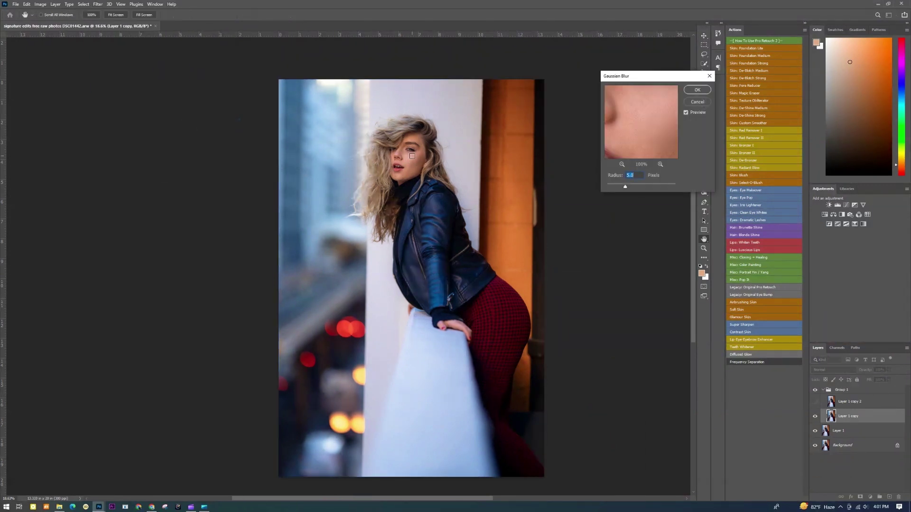
pyautogui.click(622, 165)
pyautogui.click(622, 164)
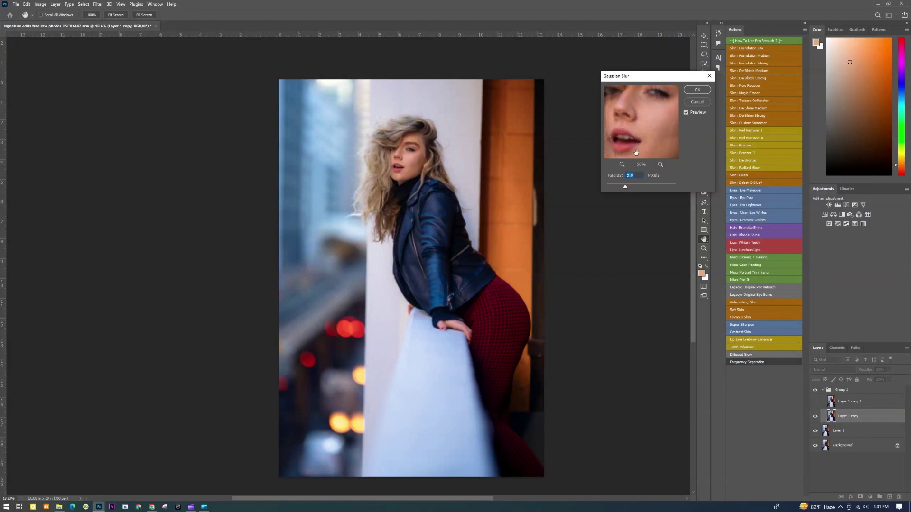
pyautogui.moveTo(637, 150)
pyautogui.mouseDown()
pyautogui.moveTo(639, 126)
pyautogui.moveTo(643, 155)
pyautogui.mouseUp()
pyautogui.click(660, 164)
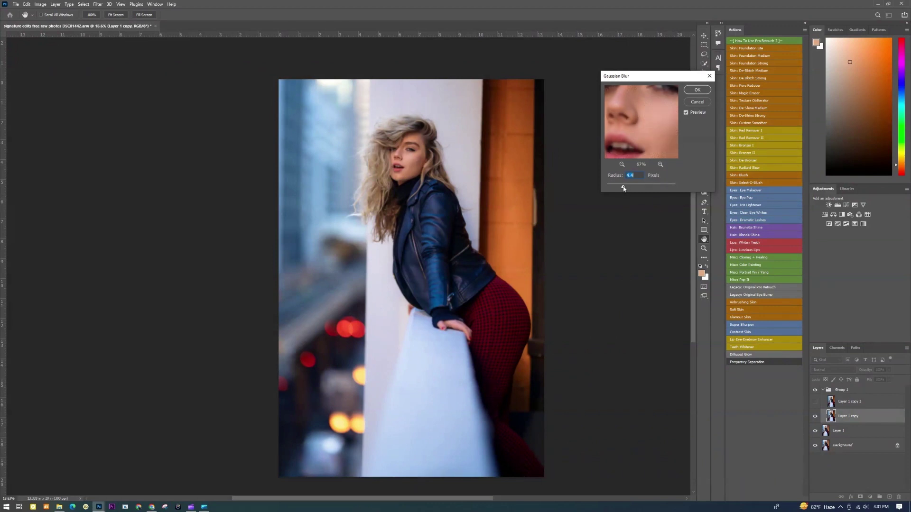
pyautogui.click(697, 90)
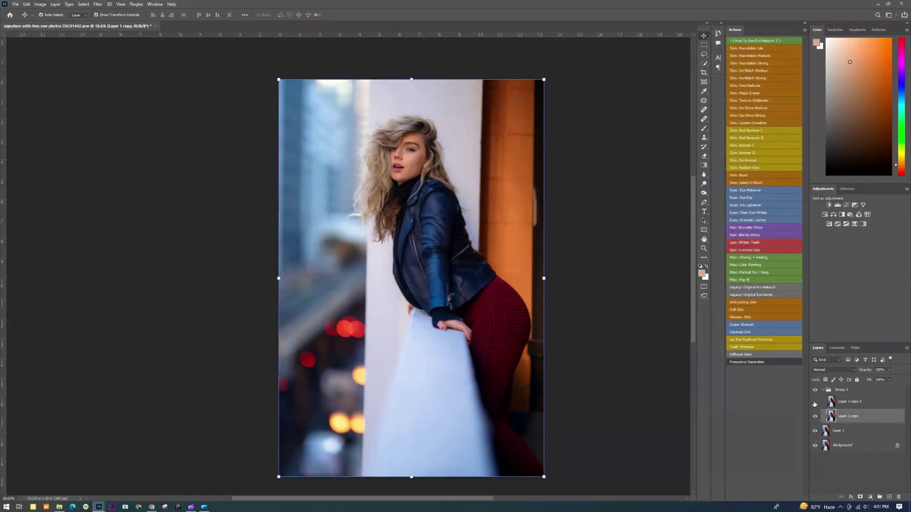
# Subtract Layer 1 copy from Layer 1 copy 2 using Apply Image with scale 2 and offset 128, and set Layer 1 copy 2 to Linear Light
pyautogui.click(840, 402)
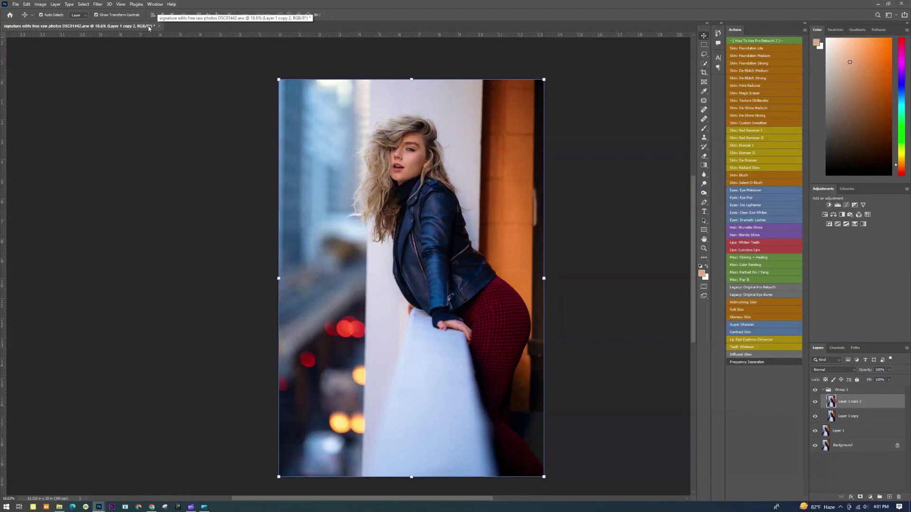
pyautogui.click(40, 3)
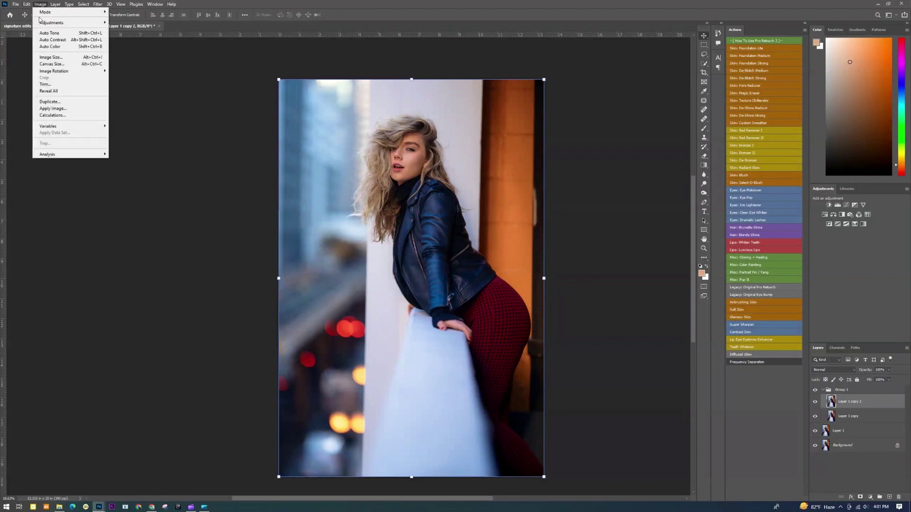
pyautogui.click(47, 113)
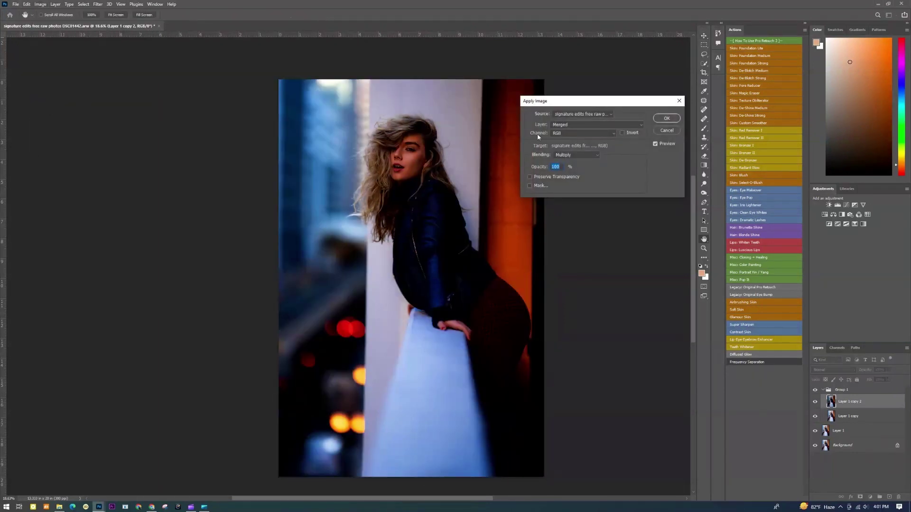
pyautogui.click(566, 126)
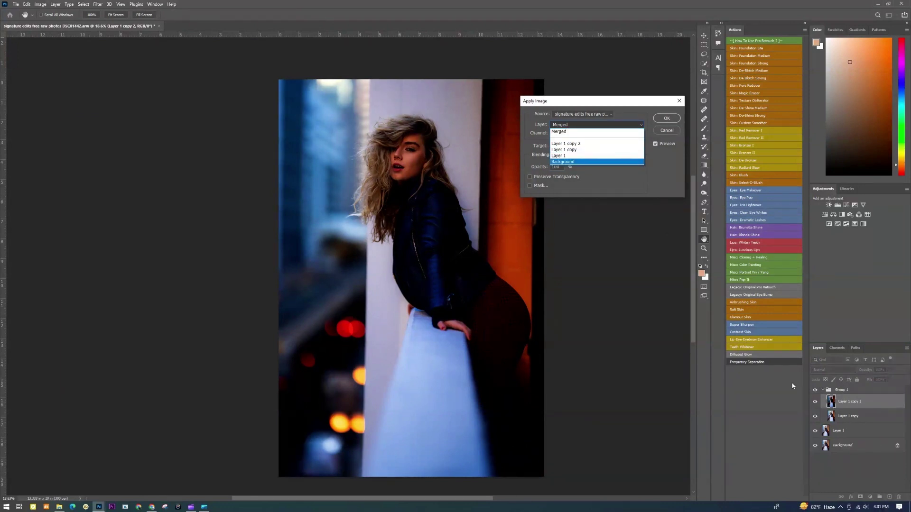
pyautogui.click(574, 151)
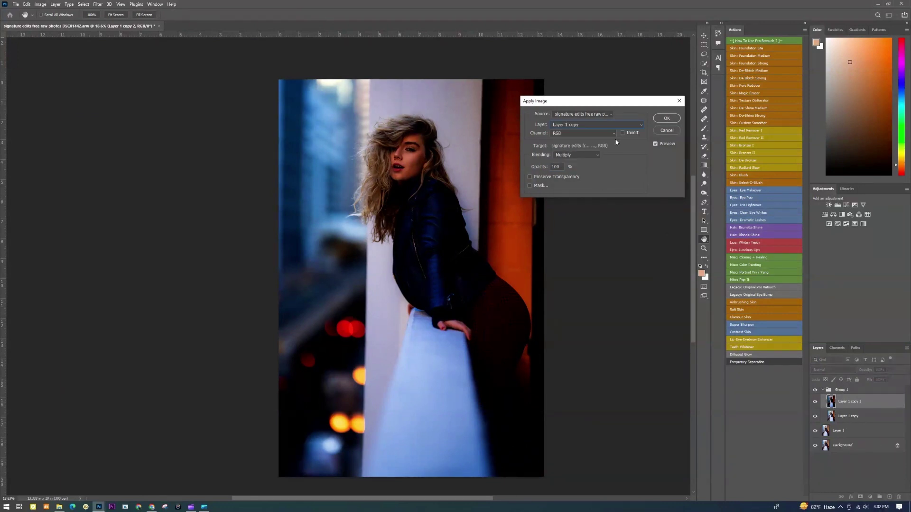
pyautogui.click(586, 155)
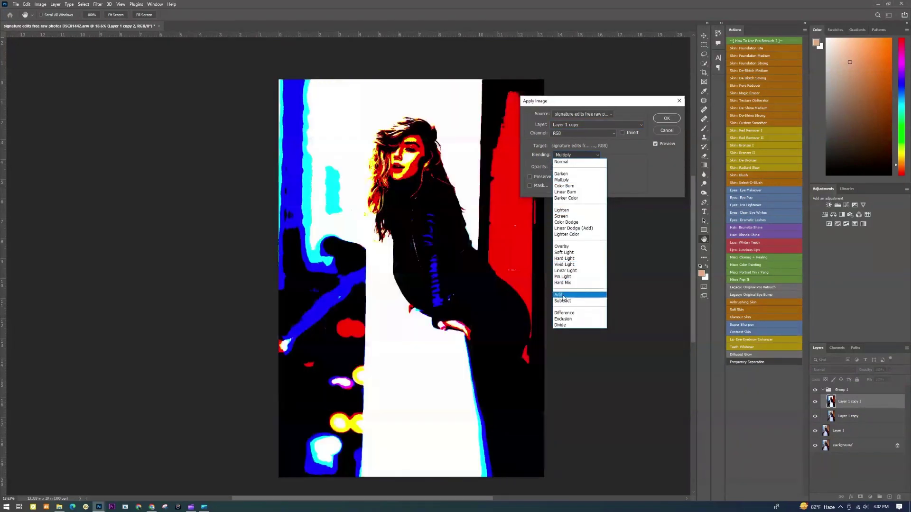
pyautogui.click(564, 303)
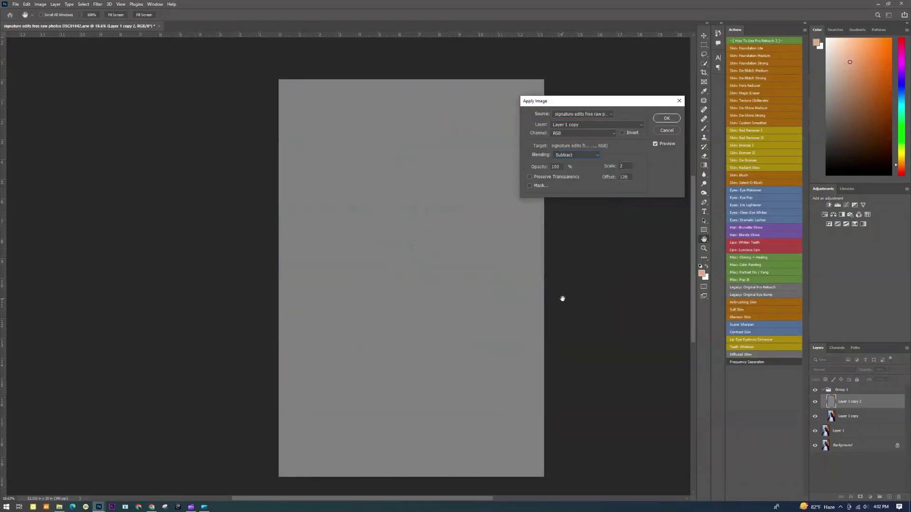
pyautogui.click(666, 118)
pyautogui.click(834, 370)
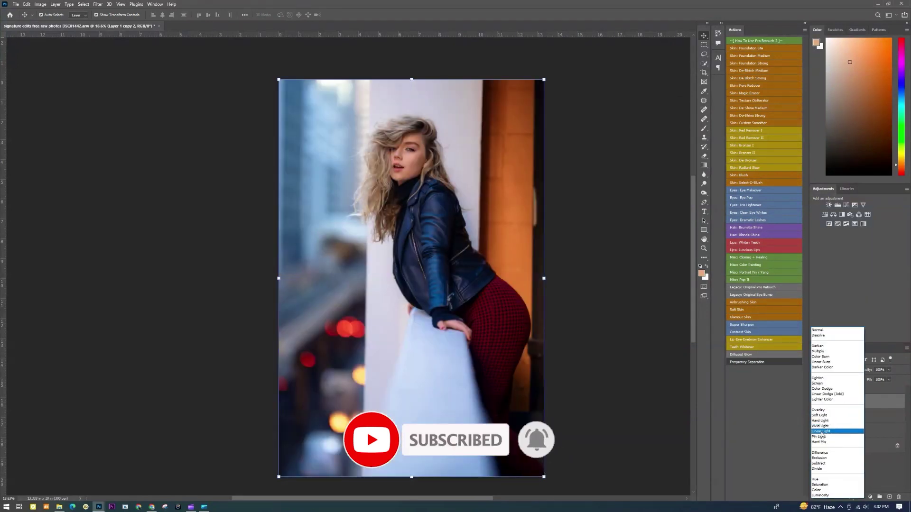
pyautogui.click(821, 432)
# Lasso the shaded cheek between the mouth and ear on Layer 1 copy and smooth it with a 10-pixel Gaussian Blur
pyautogui.click(843, 416)
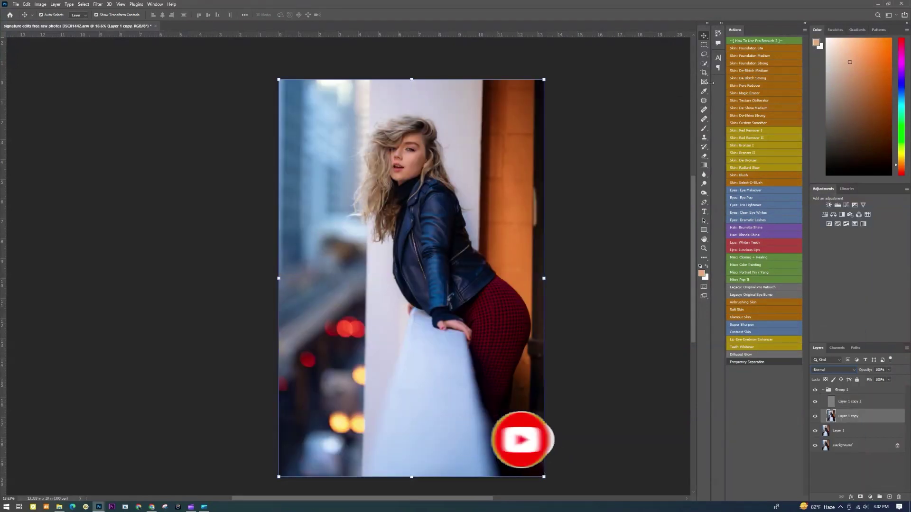
pyautogui.press('l')
pyautogui.scroll(4, 405, 160)
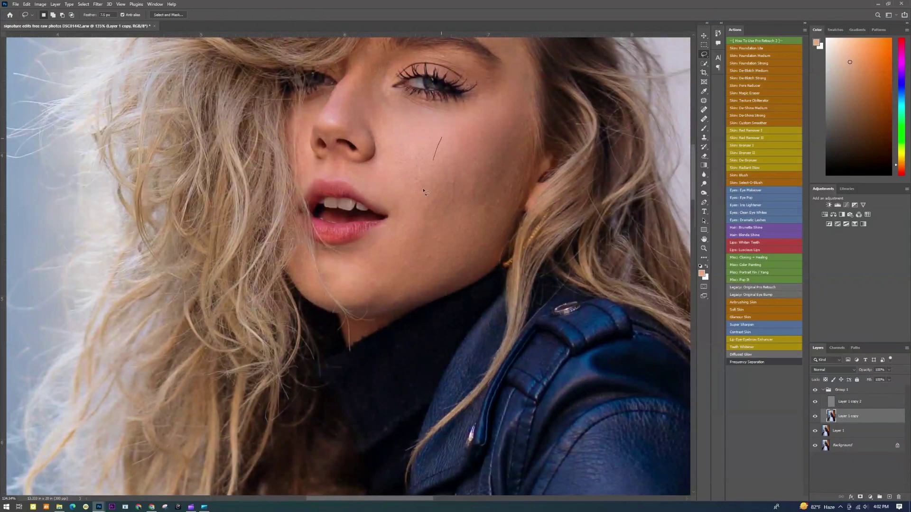
pyautogui.moveTo(423, 192); pyautogui.dragTo(396, 285)
pyautogui.moveTo(432, 172)
pyautogui.mouseDown()
pyautogui.moveTo(374, 278)
pyautogui.moveTo(444, 258)
pyautogui.moveTo(491, 189)
pyautogui.moveTo(495, 165)
pyautogui.mouseUp()
pyautogui.moveTo(468, 195); pyautogui.dragTo(475, 198)
pyautogui.scroll(-3, 414, 280)
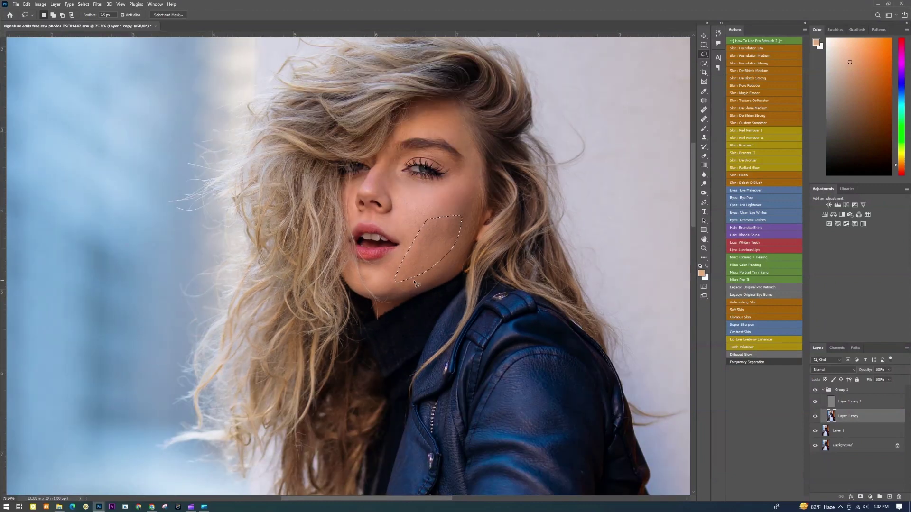
pyautogui.click(99, 4)
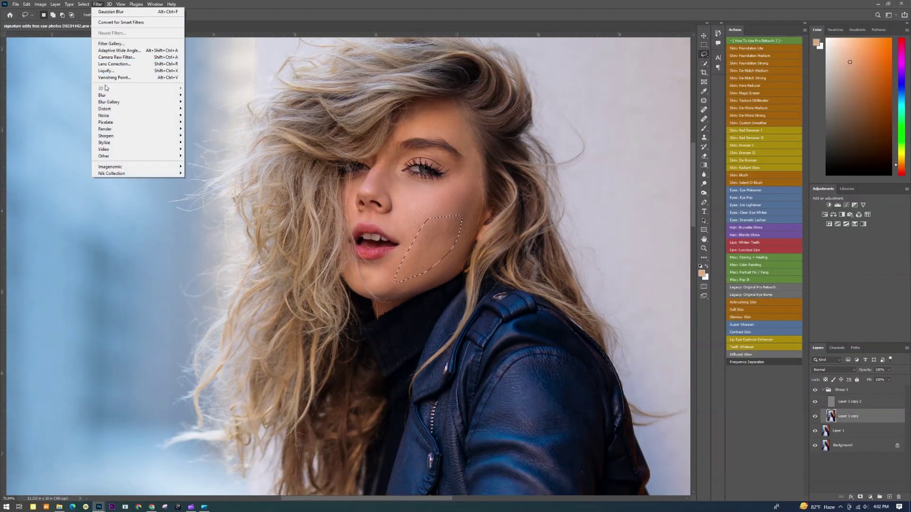
pyautogui.moveTo(107, 95)
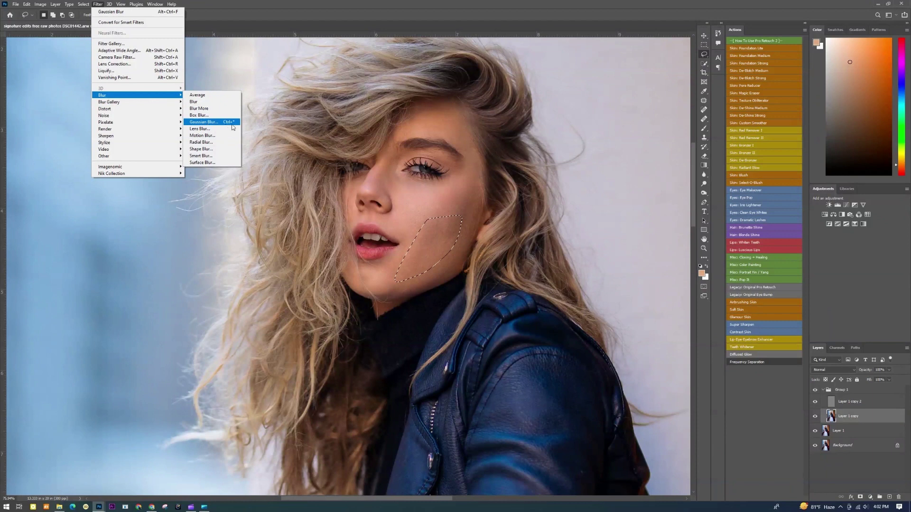
pyautogui.click(214, 124)
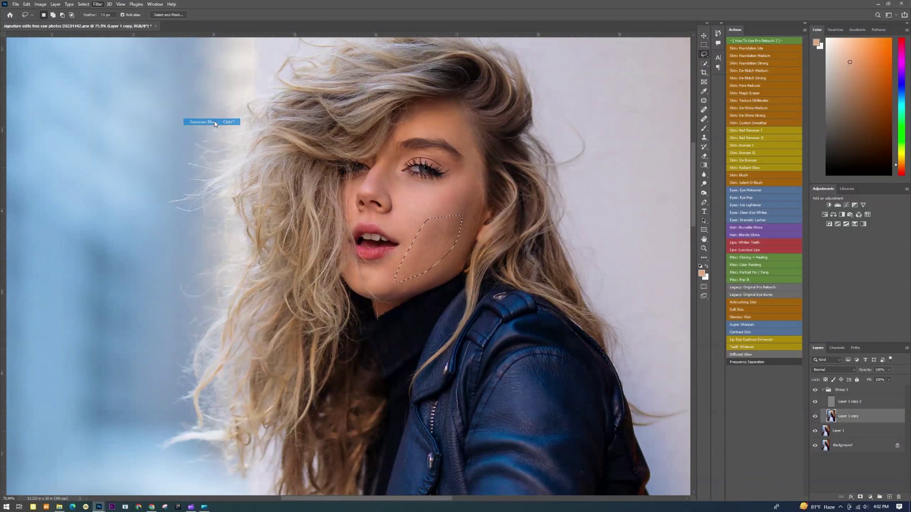
pyautogui.write('10')
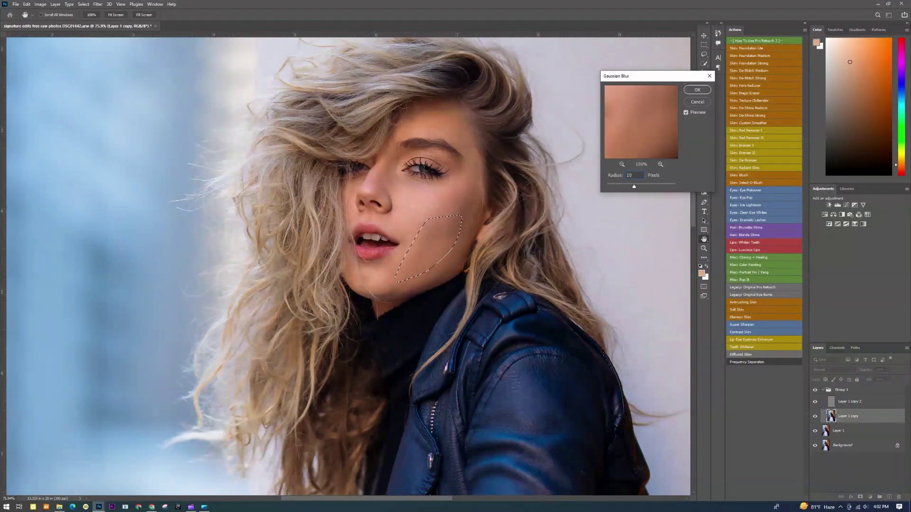
pyautogui.press('Return')
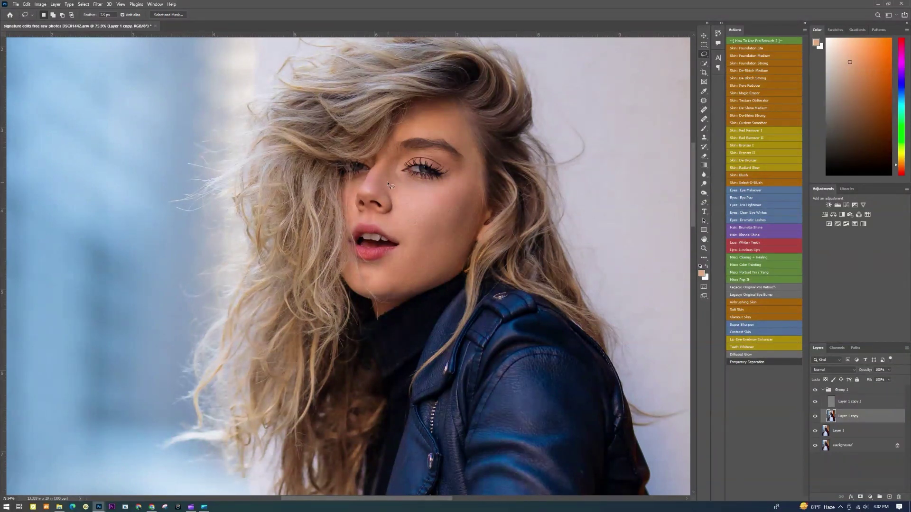
# Smooth the lassoed strip between the nose and the visible eye with a 10-pixel Gaussian Blur, and clear the selection
pyautogui.hotkey('ctrl', 'alt', 'f')
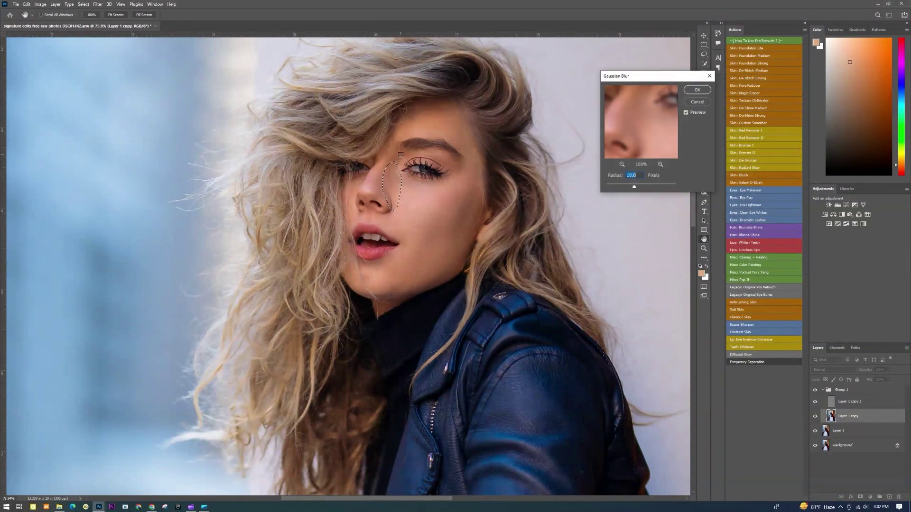
pyautogui.press('Return')
pyautogui.hotkey('ctrl', 'd')
# Lasso the chin and lower cheek skin and smooth it with repeated 10-pixel Gaussian Blurs
pyautogui.moveTo(390, 266)
pyautogui.mouseDown()
pyautogui.moveTo(416, 218)
pyautogui.moveTo(392, 259)
pyautogui.mouseUp()
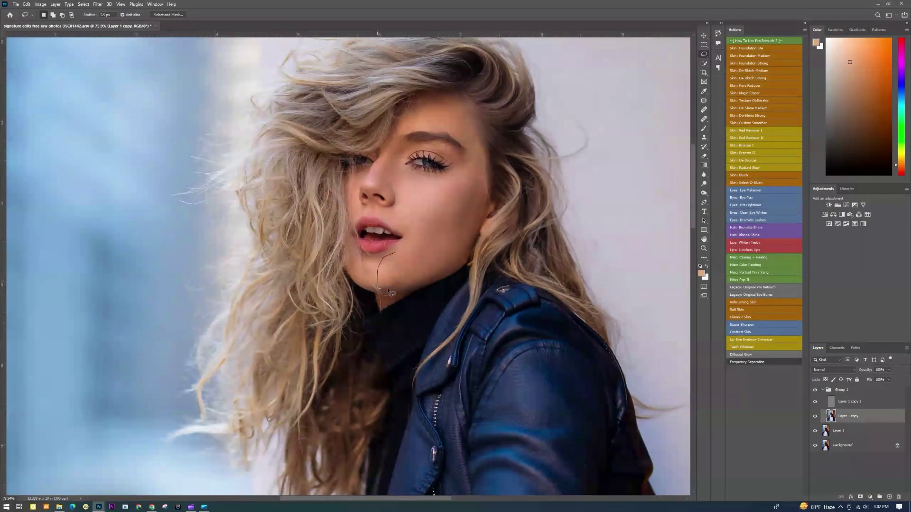
pyautogui.moveTo(389, 293)
pyautogui.mouseDown()
pyautogui.moveTo(429, 254)
pyautogui.moveTo(409, 276)
pyautogui.moveTo(474, 256)
pyautogui.moveTo(453, 216)
pyautogui.moveTo(439, 235)
pyautogui.mouseUp()
pyautogui.hotkey('ctrl', 'alt', 'f')
pyautogui.press('Return')
pyautogui.hotkey('ctrl', 'd')
pyautogui.hotkey('ctrl', 'alt', 'f')
pyautogui.press('Return')
pyautogui.hotkey('ctrl', 'd')
# Lasso the forehead above the eyebrow, blur it with a 10-pixel Gaussian Blur, and clear the selection
pyautogui.scroll(-3, 464, 224)
pyautogui.scroll(2, 450, 152)
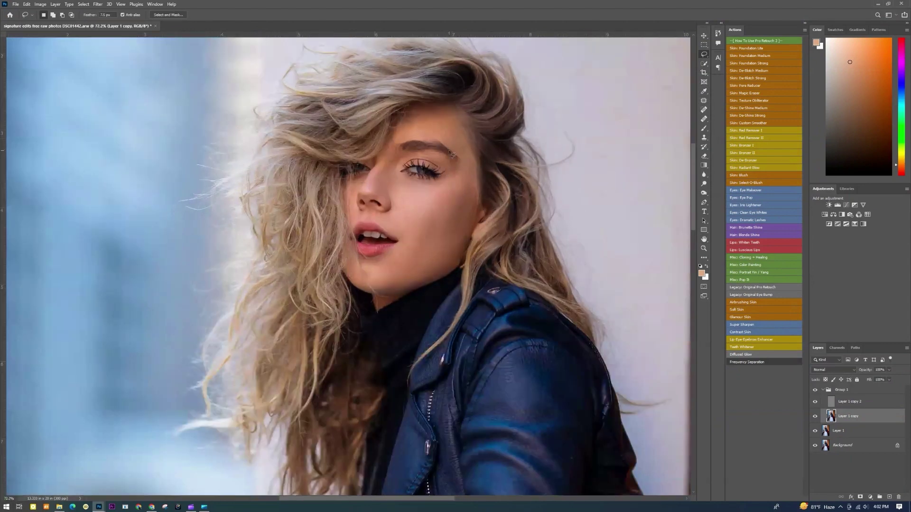
pyautogui.scroll(3, 450, 153)
pyautogui.moveTo(439, 91); pyautogui.dragTo(368, 144)
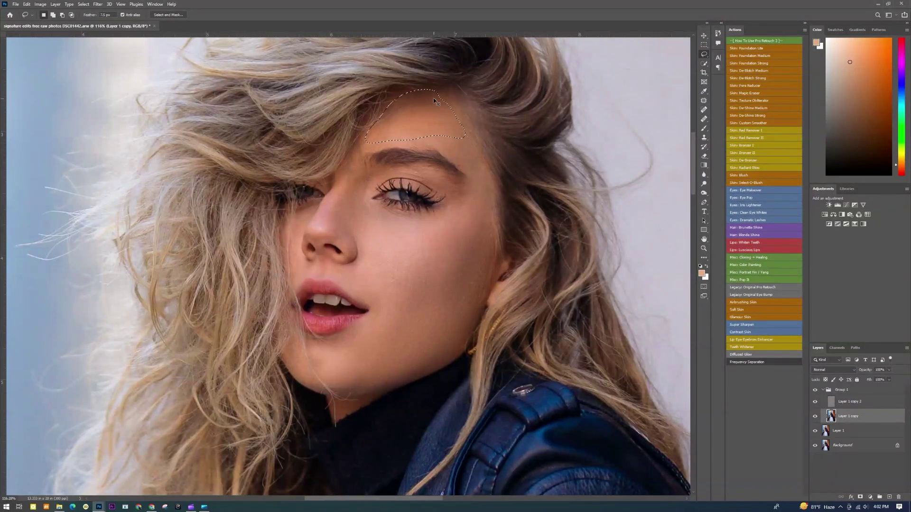
pyautogui.hotkey('ctrl', 'alt', 'f')
pyautogui.press('Return')
pyautogui.hotkey('ctrl', 'd')
# Lasso the outer forehead near the temple and smooth it with a 10-pixel Gaussian Blur
pyautogui.scroll(3, 467, 135)
pyautogui.moveTo(467, 135)
pyautogui.mouseDown()
pyautogui.moveTo(436, 165)
pyautogui.moveTo(494, 237)
pyautogui.moveTo(443, 138)
pyautogui.mouseUp()
pyautogui.hotkey('ctrl', 'alt', 'f')
pyautogui.press('Return')
pyautogui.hotkey('ctrl', 'd')
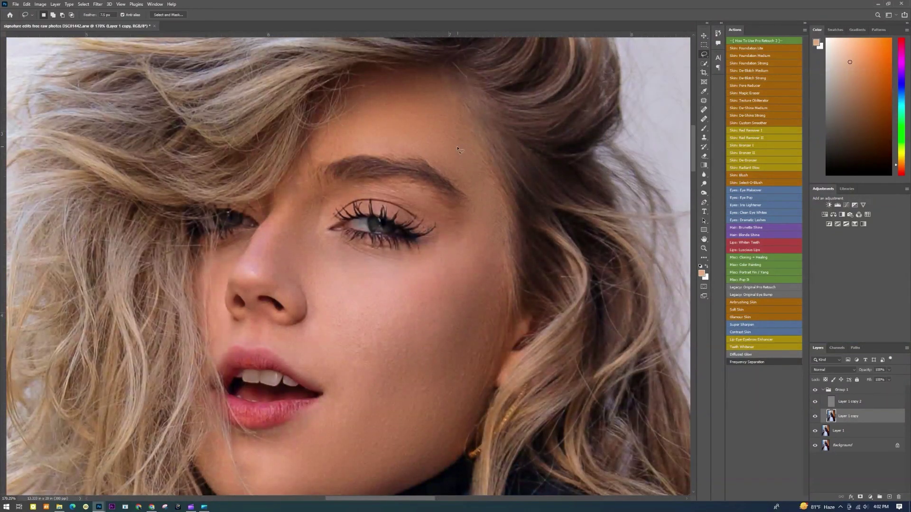
# Lasso the front of the cheek below the visible eye and smooth it with a 10-pixel Gaussian Blur
pyautogui.scroll(-5, 469, 102)
pyautogui.scroll(3, 546, 190)
pyautogui.moveTo(396, 177); pyautogui.dragTo(432, 225)
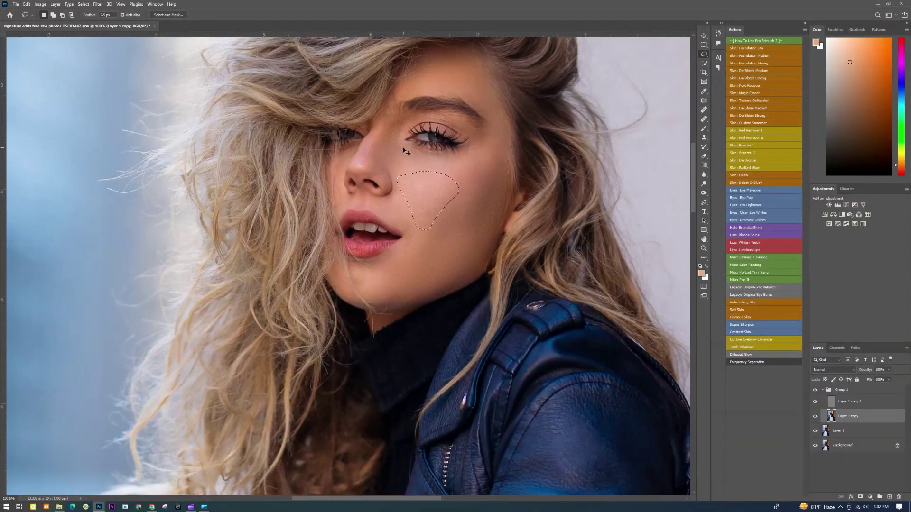
pyautogui.hotkey('ctrl', 'alt', 'f')
pyautogui.press('Return')
pyautogui.hotkey('ctrl', 'd')
# Lasso the outer cheekbone from the eye's outer corner toward the ear and apply a 10-pixel Gaussian Blur
pyautogui.scroll(3, 477, 153)
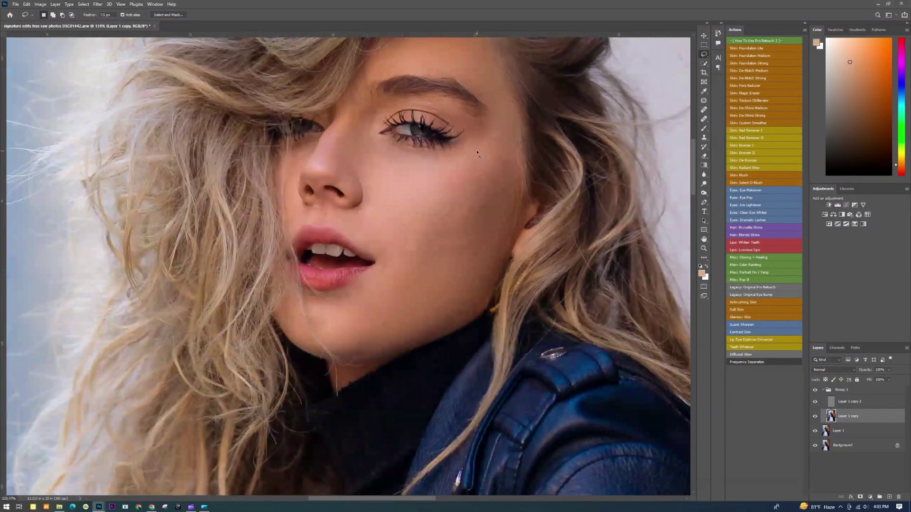
pyautogui.moveTo(477, 153); pyautogui.dragTo(502, 180)
pyautogui.moveTo(457, 158); pyautogui.dragTo(472, 151)
pyautogui.hotkey('ctrl', 'alt', 'f')
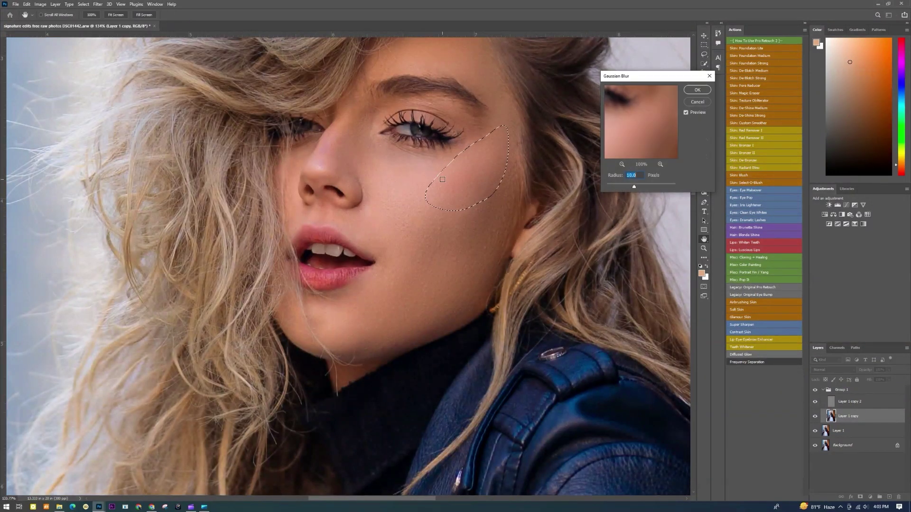
pyautogui.press('Return')
pyautogui.hotkey('ctrl', 'd')
# Lasso the nose from its bridge to its tip and smooth it with a 10-pixel Gaussian Blur
pyautogui.moveTo(341, 151); pyautogui.dragTo(341, 148)
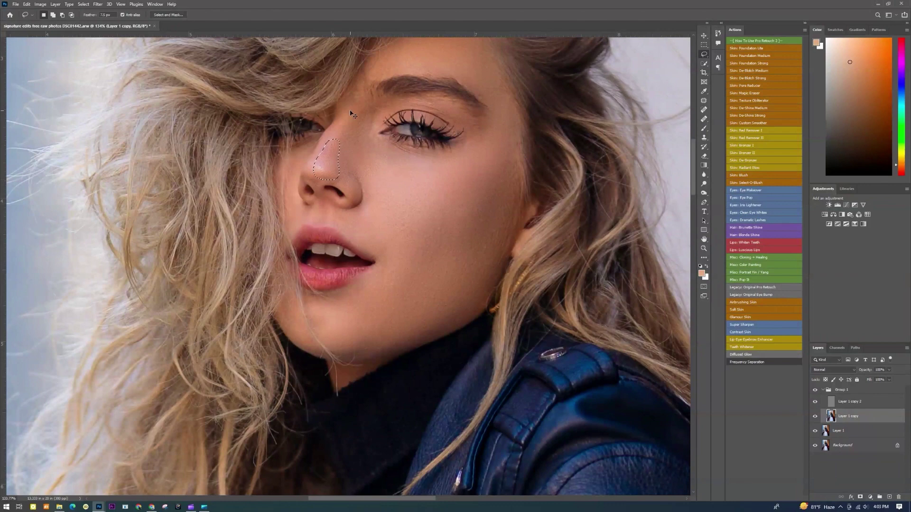
pyautogui.hotkey('ctrl', 'alt', 'f')
pyautogui.press('Return')
pyautogui.hotkey('ctrl', 'd')
# Smooth the skin above the upper lip and the area below and beside the mouth with lassoed 10-pixel Gaussian Blurs
pyautogui.scroll(3, 285, 229)
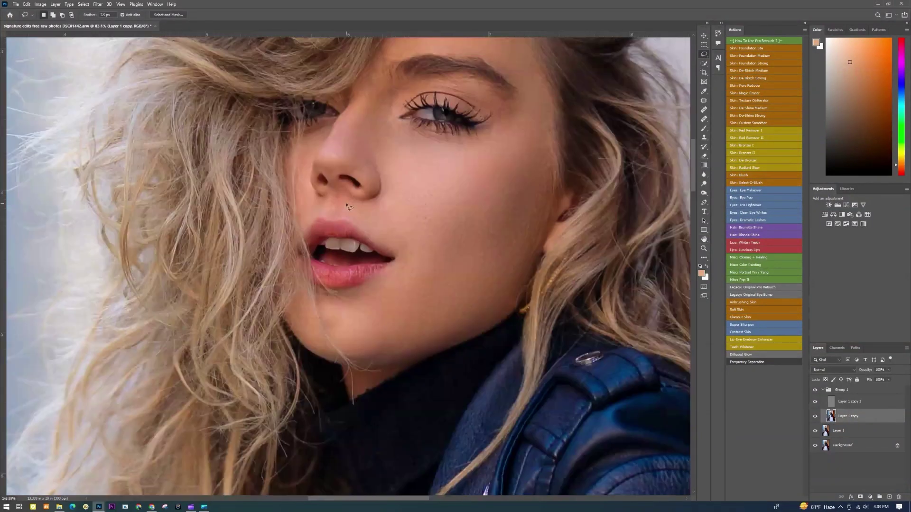
pyautogui.moveTo(350, 196); pyautogui.dragTo(327, 209)
pyautogui.moveTo(407, 246); pyautogui.dragTo(406, 251)
pyautogui.hotkey('ctrl', 'alt', 'f')
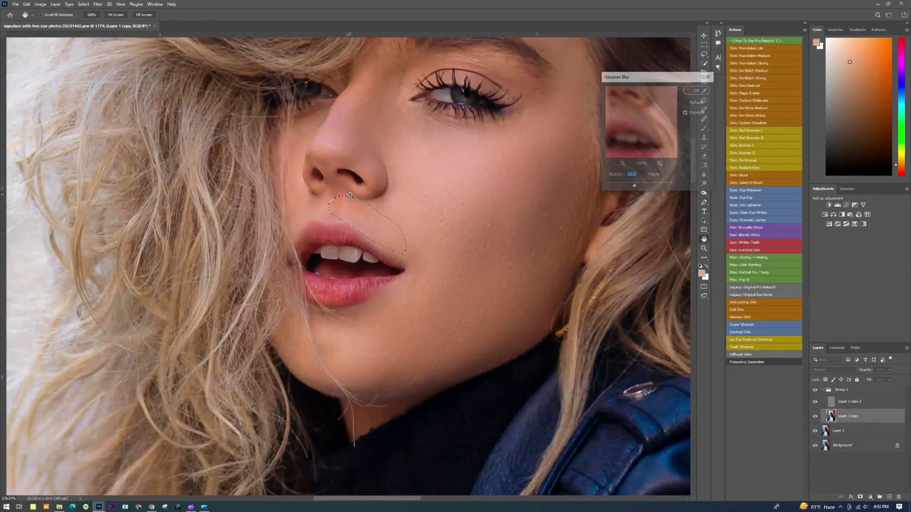
pyautogui.press('Return')
pyautogui.moveTo(351, 310)
pyautogui.mouseDown()
pyautogui.moveTo(413, 313)
pyautogui.moveTo(423, 277)
pyautogui.mouseUp()
pyautogui.hotkey('ctrl', 'alt', 'f')
pyautogui.press('Return')
# Check the smoothed face, lasso the leather jacket's shoulder area and smooth it with Gaussian Blur
pyautogui.scroll(-15, 425, 272)
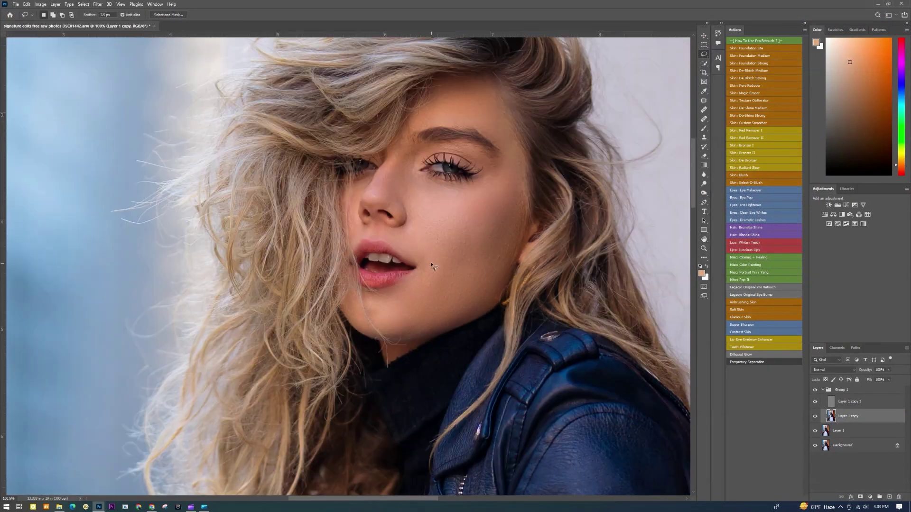
pyautogui.scroll(6, 445, 255)
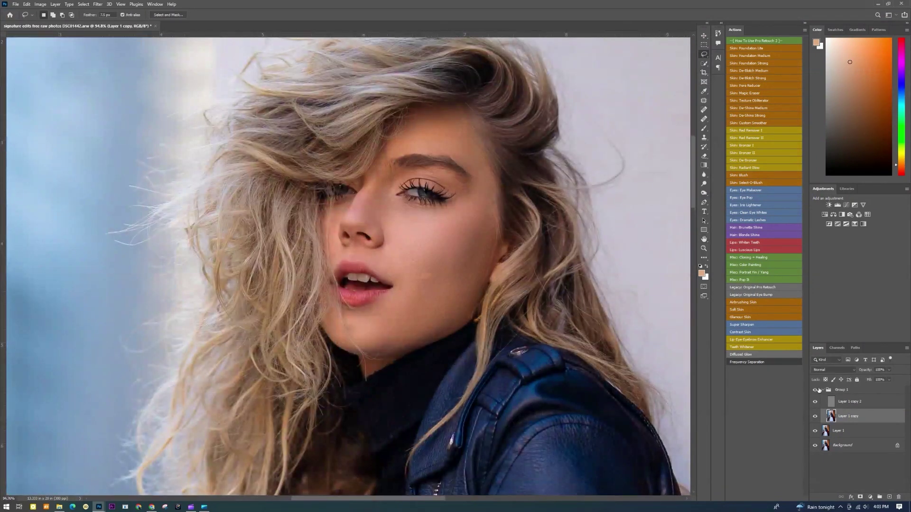
pyautogui.scroll(-8, 455, 278)
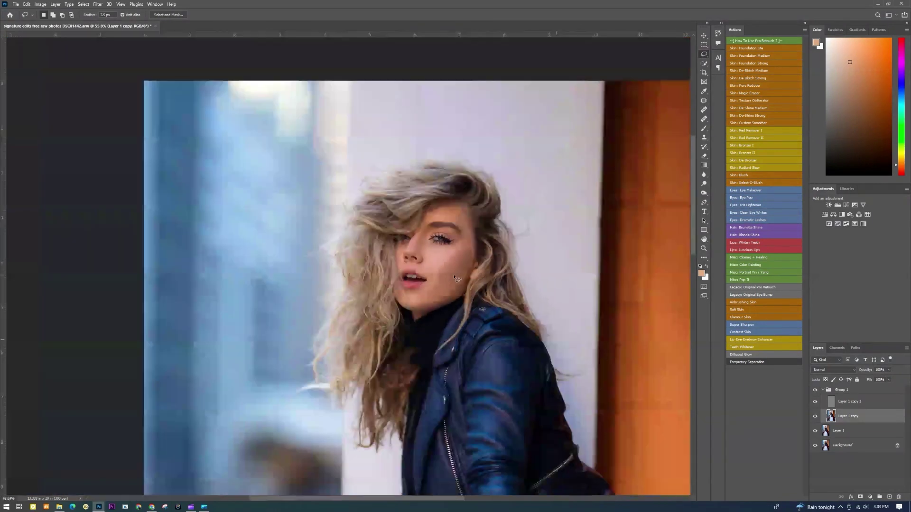
pyautogui.scroll(5, 445, 230)
pyautogui.scroll(2, 444, 227)
pyautogui.moveTo(443, 202)
pyautogui.mouseDown()
pyautogui.moveTo(425, 212)
pyautogui.moveTo(490, 247)
pyautogui.moveTo(447, 196)
pyautogui.mouseUp()
pyautogui.hotkey('ctrl', 'alt', 'f')
pyautogui.press('Return')
# Lasso the jacket's side panel below the diagonal zipper pocket and smooth it with Gaussian Blur
pyautogui.scroll(-5, 474, 284)
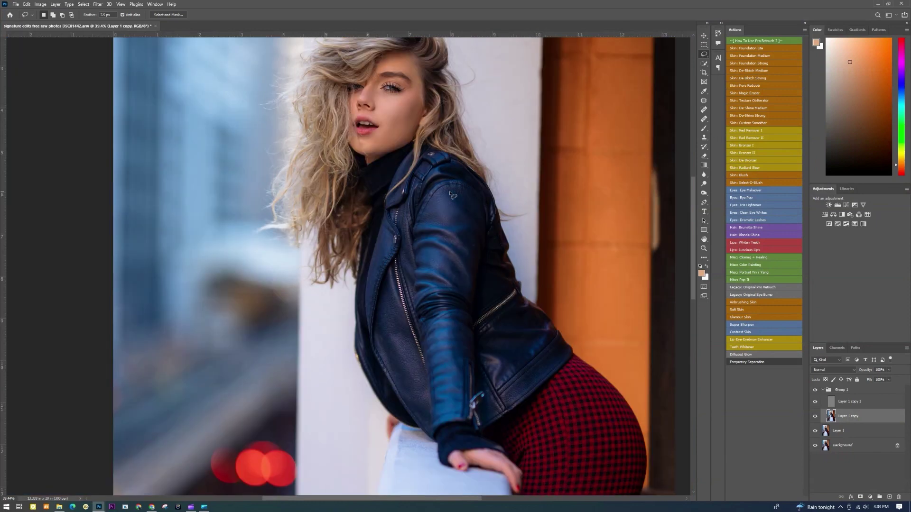
pyautogui.scroll(4, 516, 303)
pyautogui.moveTo(516, 304)
pyautogui.mouseDown()
pyautogui.moveTo(561, 325)
pyautogui.moveTo(549, 306)
pyautogui.mouseUp()
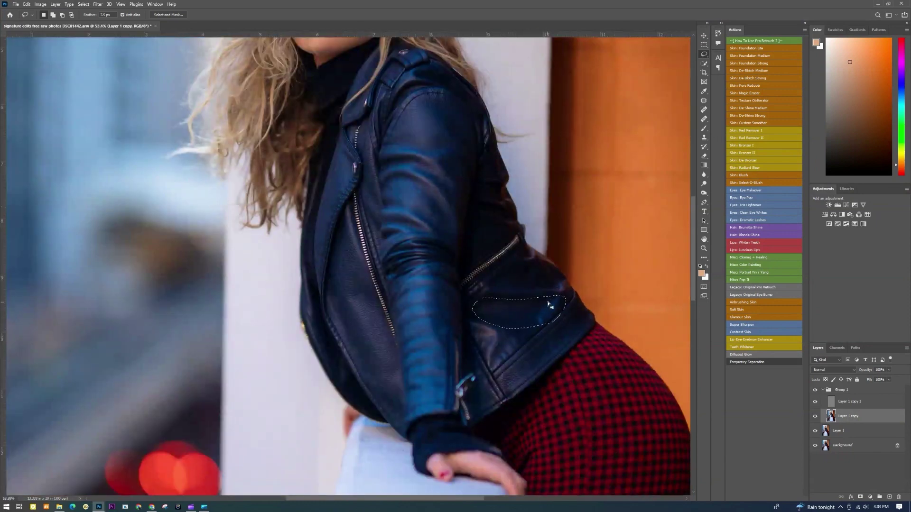
pyautogui.hotkey('ctrl', 'alt', 'f')
pyautogui.press('Return')
# Lasso the jacket's forearm sleeve from the elbow creases to the cuff and smooth it with a 3-pixel Gaussian Blur
pyautogui.scroll(-4, 519, 292)
pyautogui.scroll(5, 464, 285)
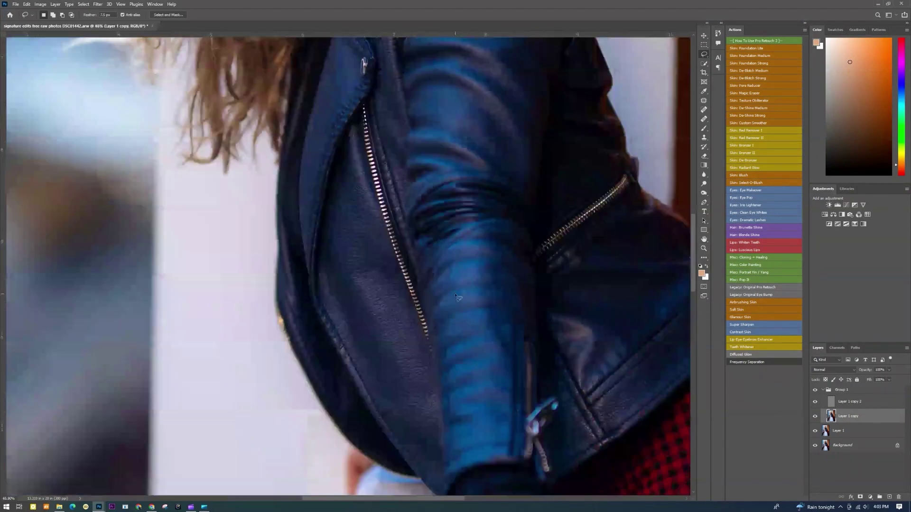
pyautogui.moveTo(466, 257)
pyautogui.mouseDown()
pyautogui.moveTo(447, 361)
pyautogui.moveTo(460, 456)
pyautogui.moveTo(512, 376)
pyautogui.moveTo(502, 245)
pyautogui.mouseUp()
pyautogui.hotkey('ctrl', 'alt', 'f')
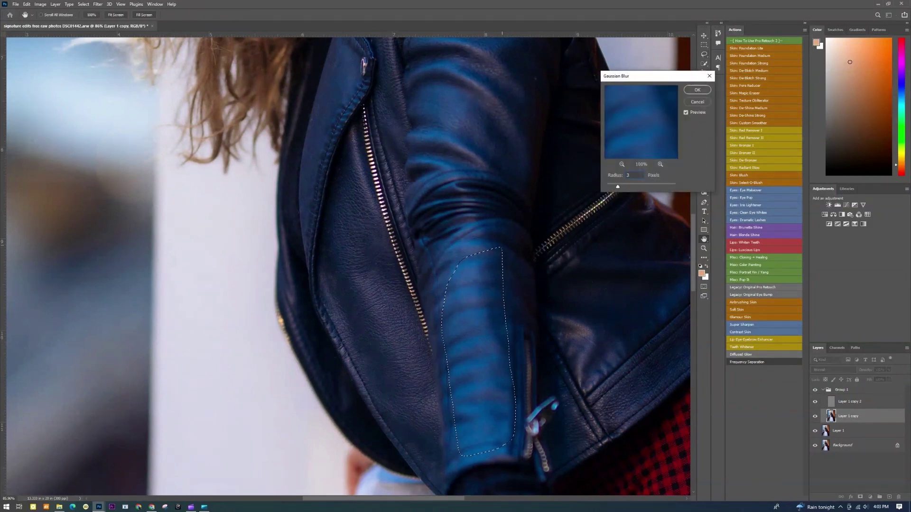
pyautogui.press('Return')
# Smooth the jacket's front panel beside the main zipper with two lassoed 10-pixel Gaussian Blurs
pyautogui.scroll(-4, 504, 247)
pyautogui.scroll(4, 445, 226)
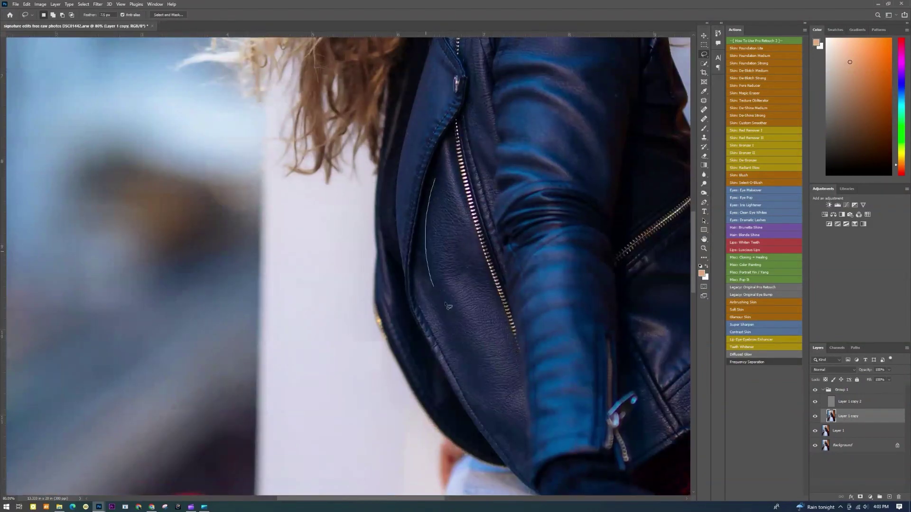
pyautogui.hotkey('ctrl', 'alt', 'f')
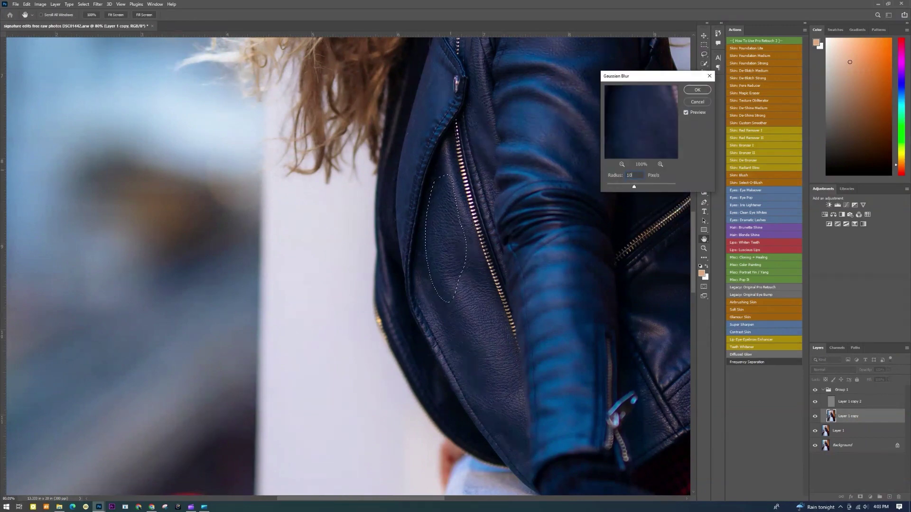
pyautogui.press('Return')
pyautogui.hotkey('ctrl', 'd')
pyautogui.moveTo(455, 294)
pyautogui.mouseDown()
pyautogui.moveTo(496, 408)
pyautogui.moveTo(517, 376)
pyautogui.moveTo(461, 266)
pyautogui.mouseUp()
pyautogui.hotkey('ctrl', 'alt', 'f')
pyautogui.press('Return')
pyautogui.hotkey('ctrl', 'd')
# Lasso the hip and thigh area of the red checked trousers and smooth it with a 5-pixel Gaussian Blur
pyautogui.scroll(-4, 461, 261)
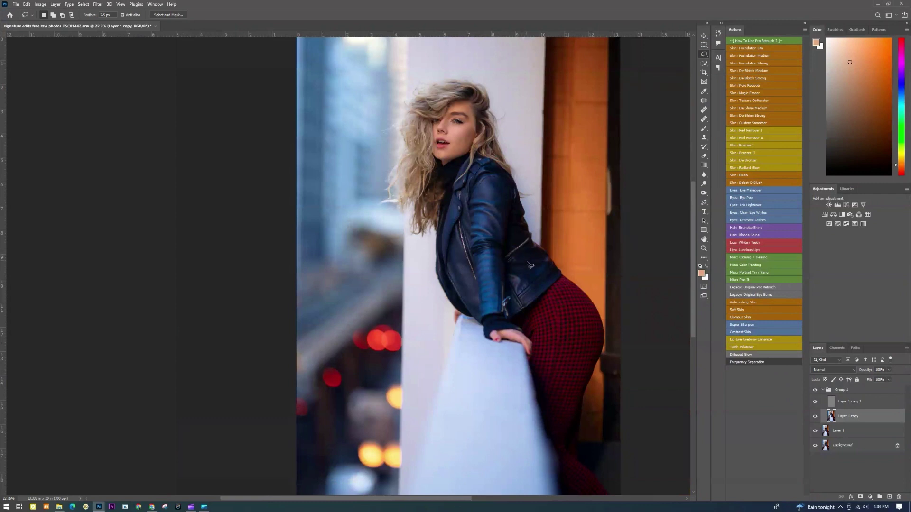
pyautogui.scroll(-2, 530, 265)
pyautogui.scroll(5, 465, 289)
pyautogui.moveTo(444, 199)
pyautogui.mouseDown()
pyautogui.moveTo(450, 412)
pyautogui.moveTo(476, 199)
pyautogui.mouseUp()
pyautogui.hotkey('ctrl', 'alt', 'f')
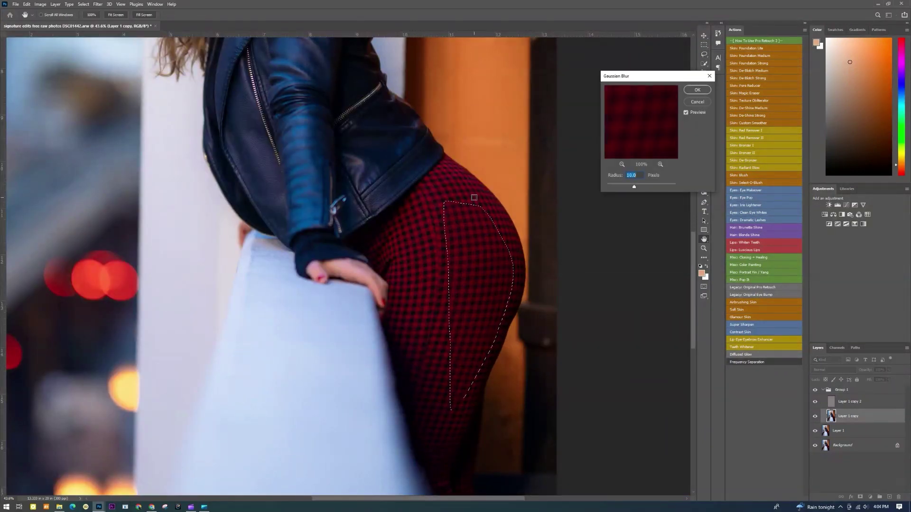
pyautogui.write('5')
pyautogui.press('Return')
# Select the frequency separation group and stamp all visible layers into a new merged layer above it
pyautogui.scroll(-5, 389, 183)
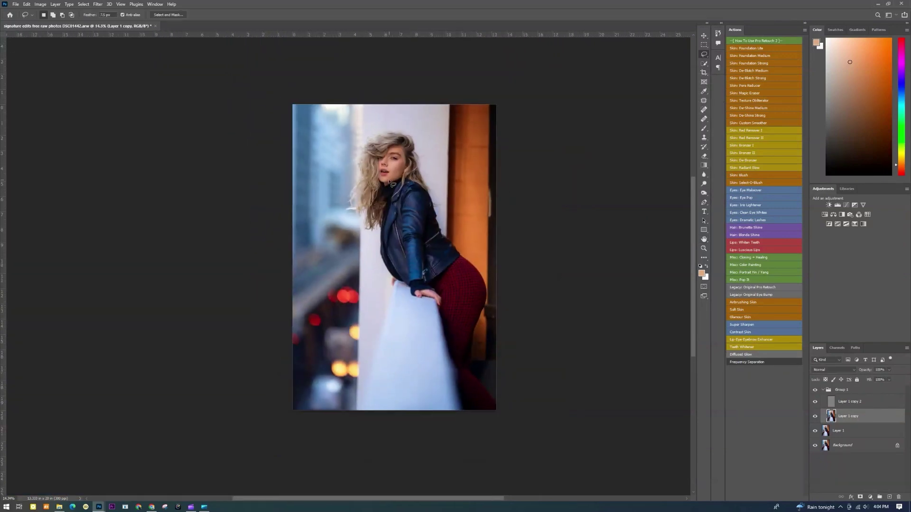
pyautogui.scroll(1, 391, 183)
pyautogui.scroll(-2, 391, 183)
pyautogui.scroll(5, 391, 183)
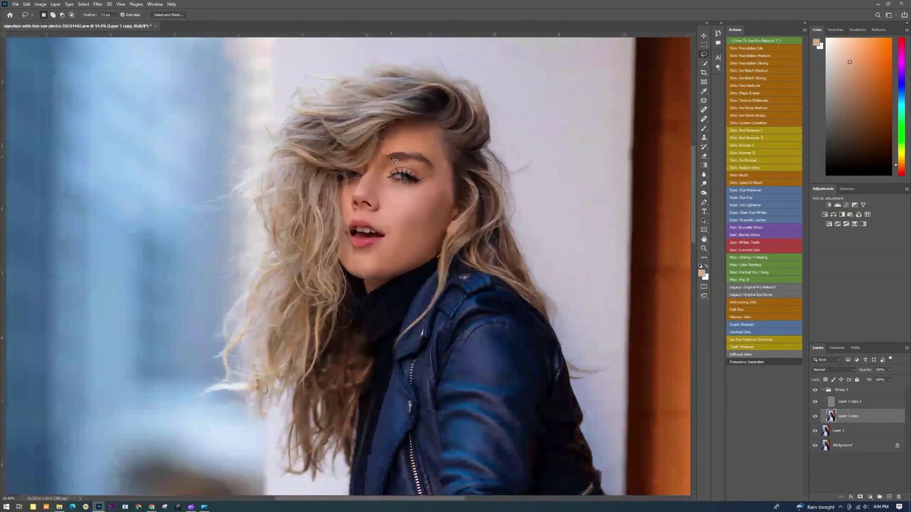
pyautogui.scroll(-3, 392, 159)
pyautogui.click(859, 395)
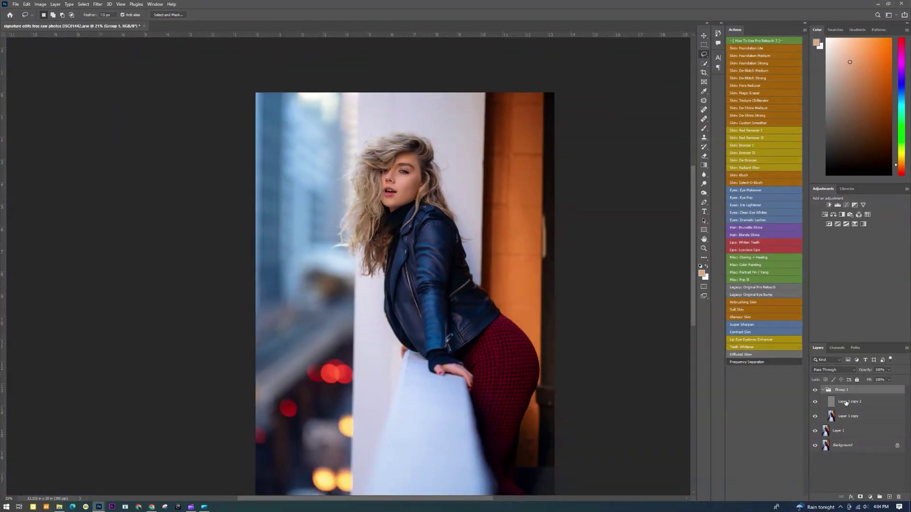
pyautogui.hotkey('ctrl', 'shift', 'alt', 'e')
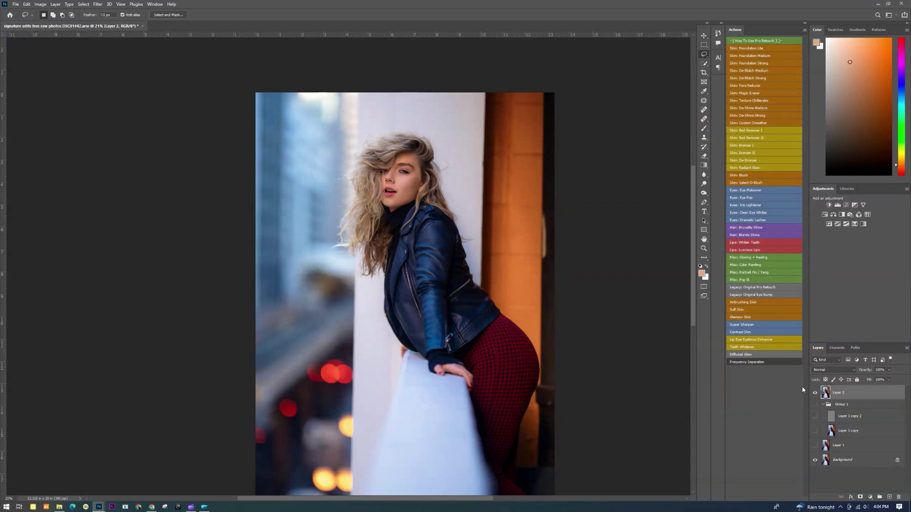
# Compare the face before and after the retouch by toggling the merged layer's visibility at different magnifications
pyautogui.scroll(12, 357, 174)
pyautogui.click(815, 393)
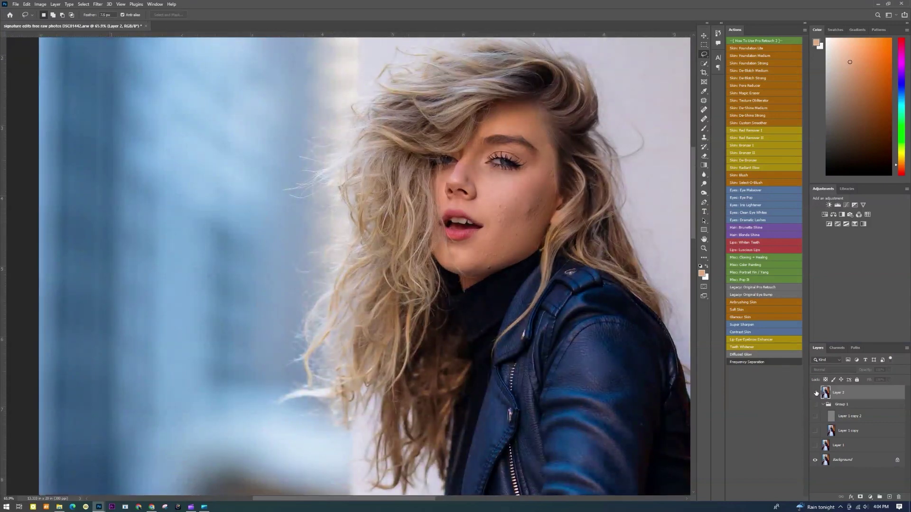
pyautogui.click(816, 394)
pyautogui.scroll(6, 528, 223)
pyautogui.moveTo(512, 185); pyautogui.dragTo(517, 285)
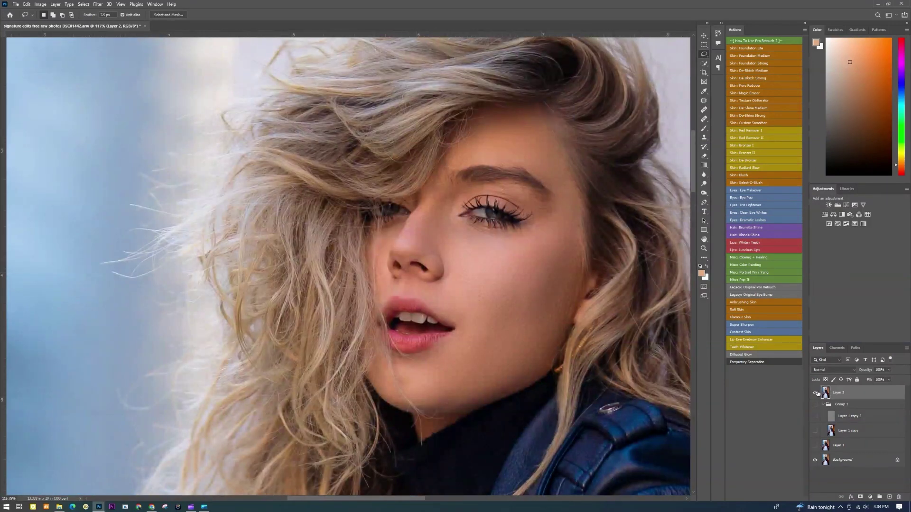
pyautogui.click(816, 393)
pyautogui.click(815, 392)
pyautogui.scroll(-10, 426, 246)
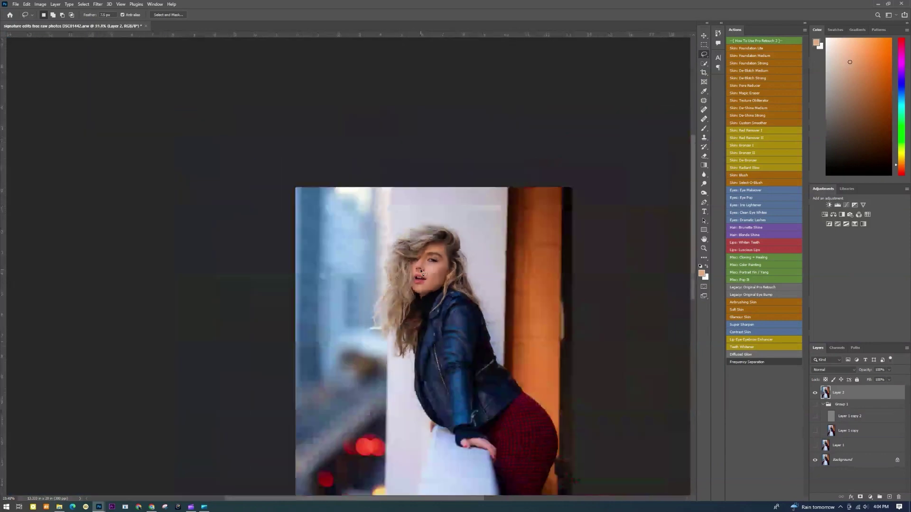
pyautogui.moveTo(460, 313); pyautogui.dragTo(420, 239)
pyautogui.scroll(2, 430, 259)
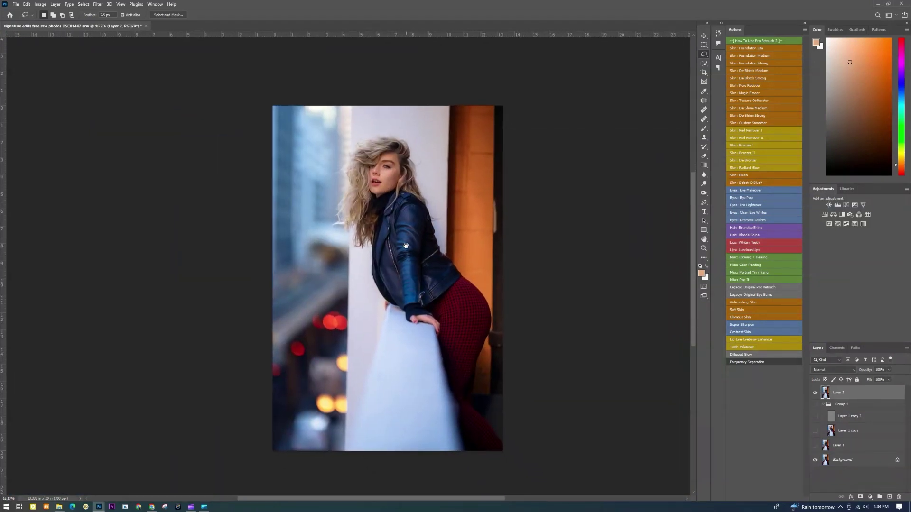
# Crop the photo at its original ratio, straightening it slightly and tightening the frame around the woman
pyautogui.click(704, 36)
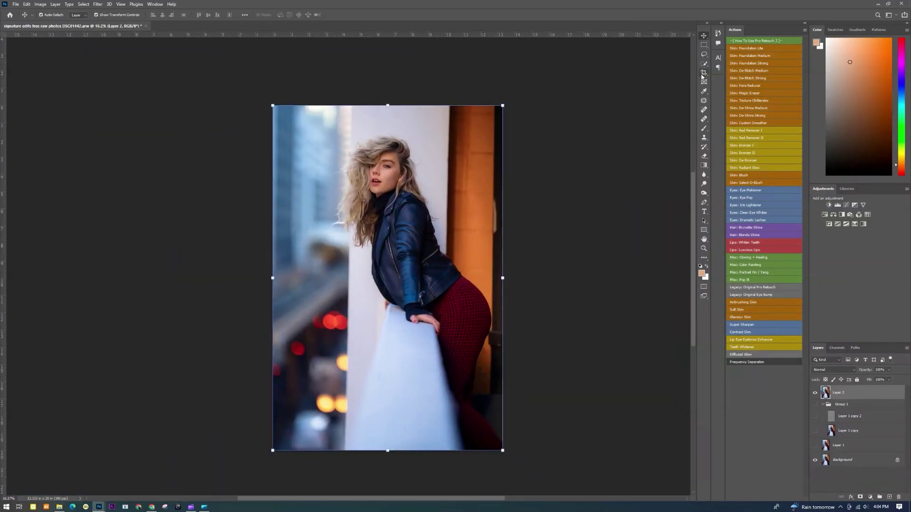
pyautogui.click(704, 72)
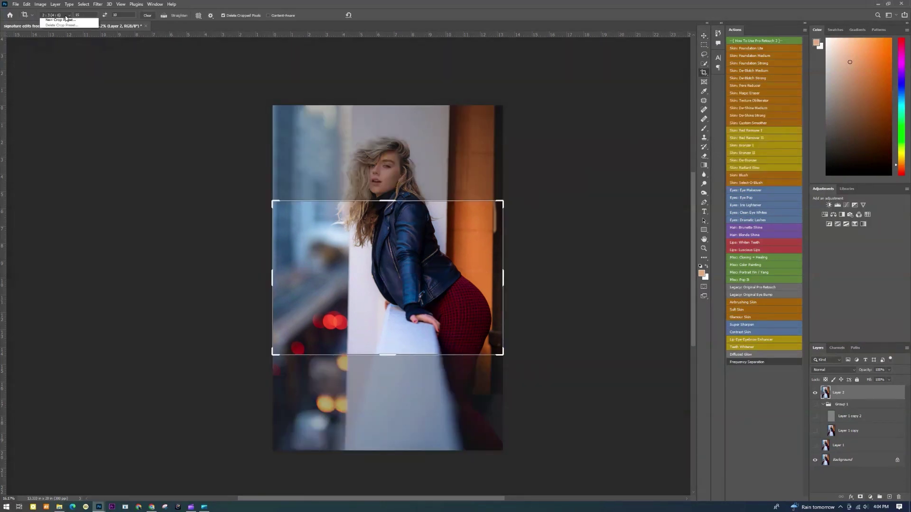
pyautogui.click(54, 15)
pyautogui.click(56, 36)
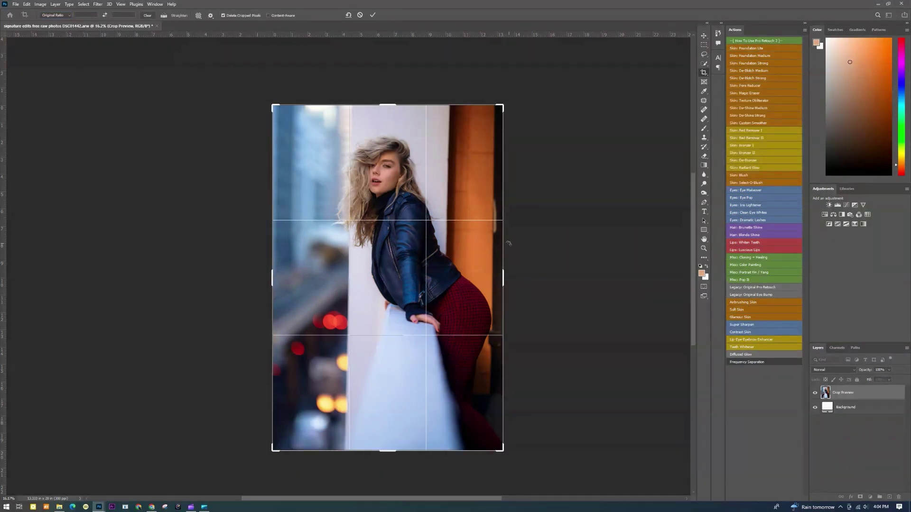
pyautogui.moveTo(508, 243); pyautogui.dragTo(510, 242)
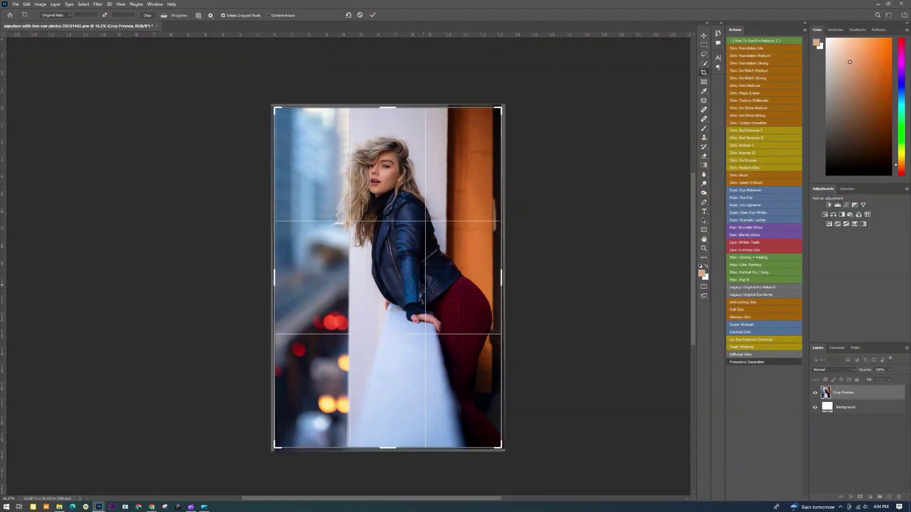
pyautogui.moveTo(274, 445); pyautogui.dragTo(281, 439)
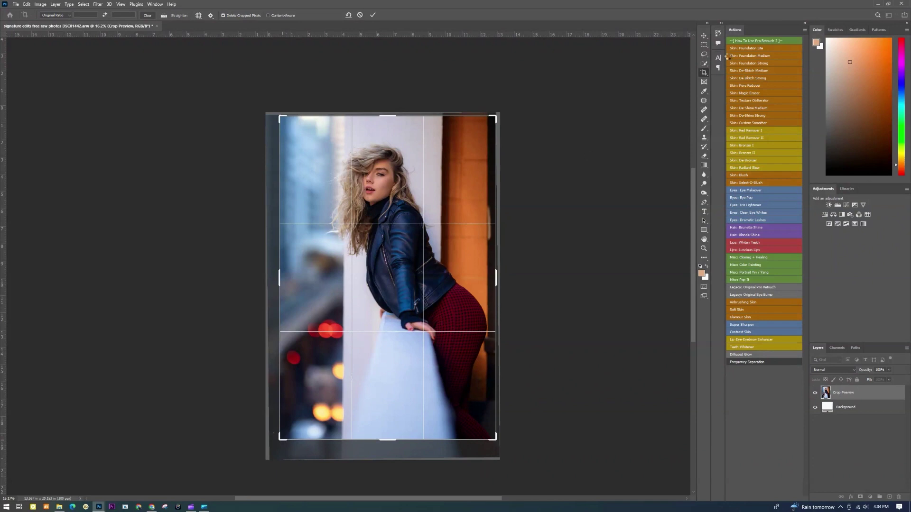
pyautogui.click(703, 43)
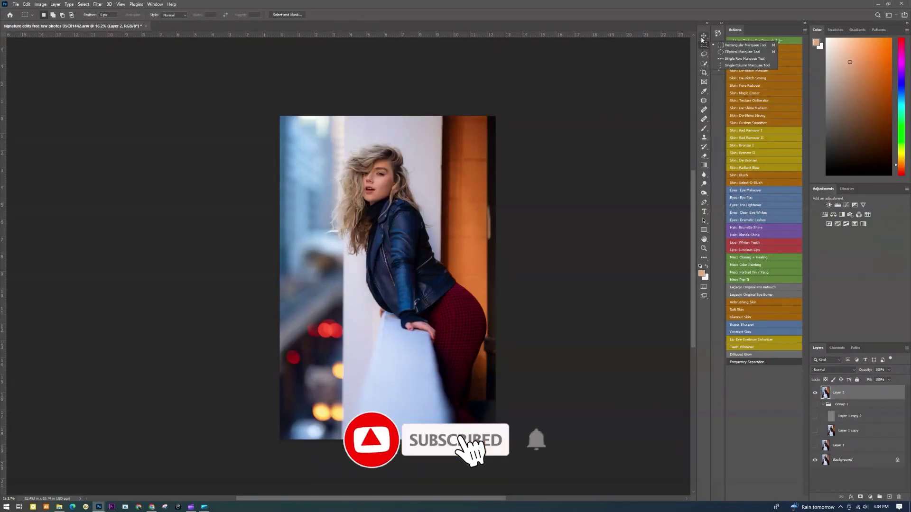
pyautogui.click(703, 36)
pyautogui.click(521, 183)
# Choose the Dodge tool with a smaller brush and duplicate the merged layer to work on
pyautogui.scroll(4, 370, 188)
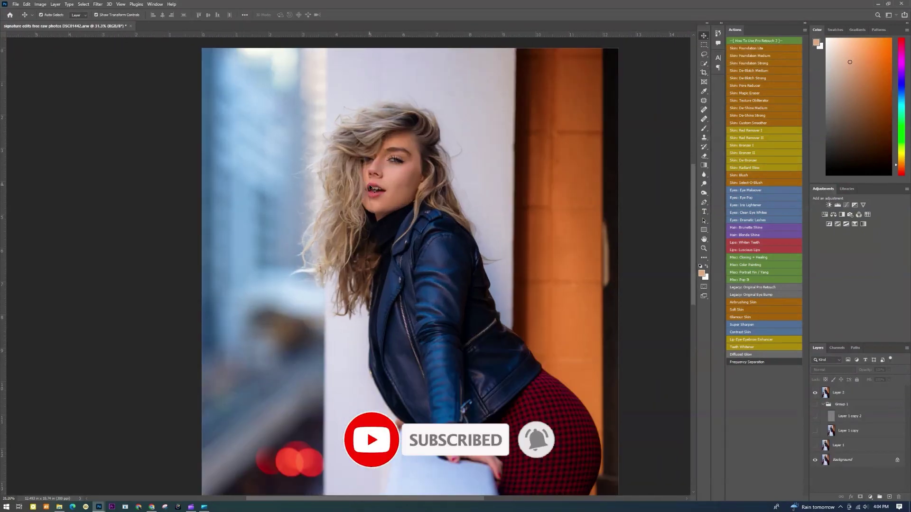
pyautogui.scroll(-1, 373, 188)
pyautogui.scroll(4, 375, 142)
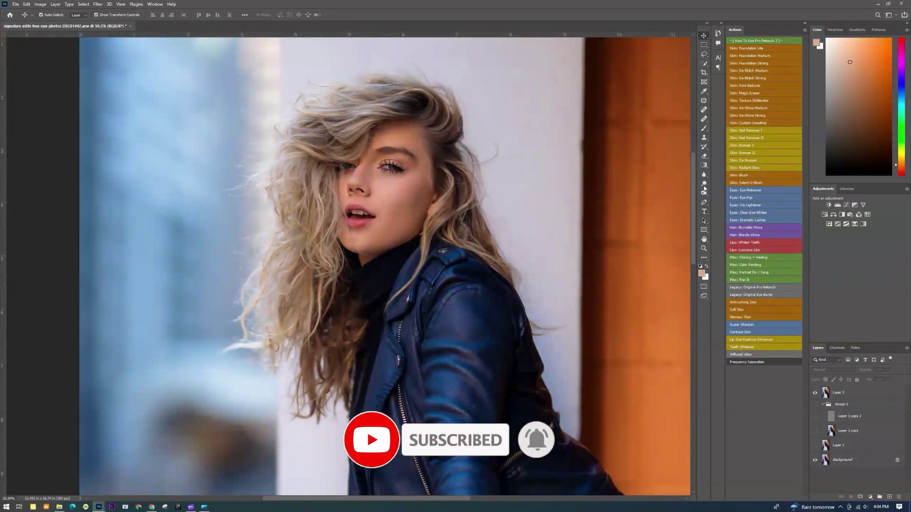
pyautogui.click(704, 186)
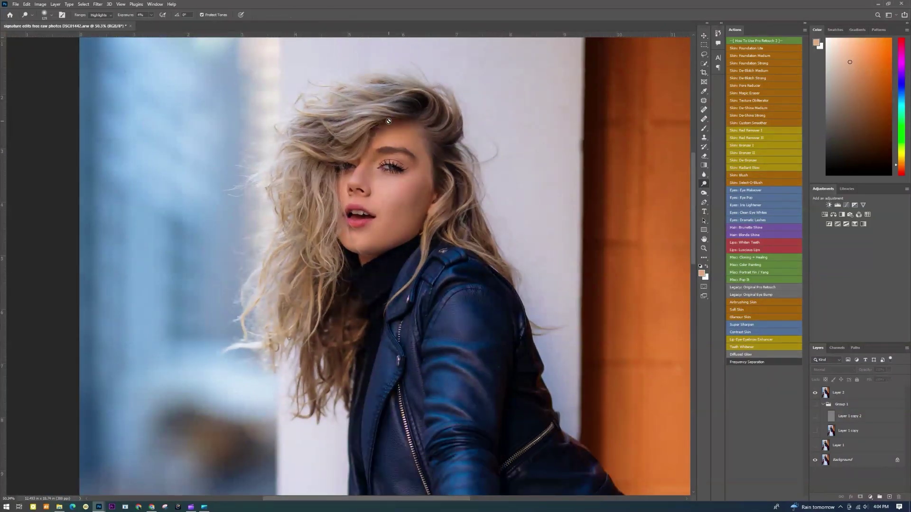
pyautogui.scroll(1, 389, 122)
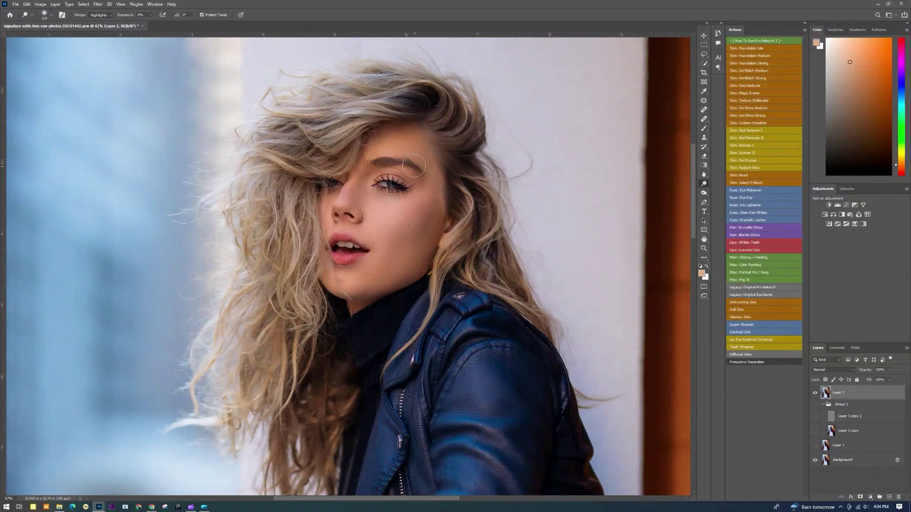
pyautogui.press('[')
pyautogui.press('[')
pyautogui.press('[')
pyautogui.hotkey('ctrl', 'j')
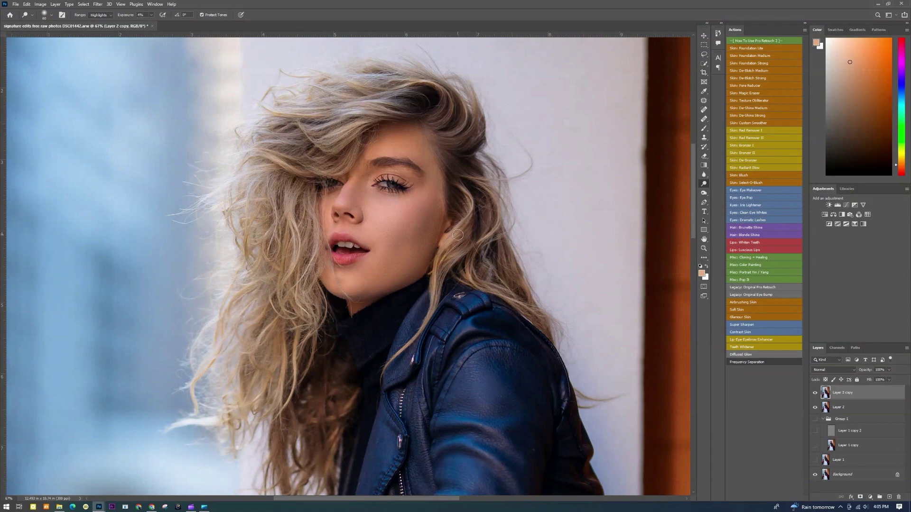
# Brighten the highlights of the hair beside the face and over the shoulder with the Dodge tool at 4% exposure
pyautogui.scroll(1, 458, 234)
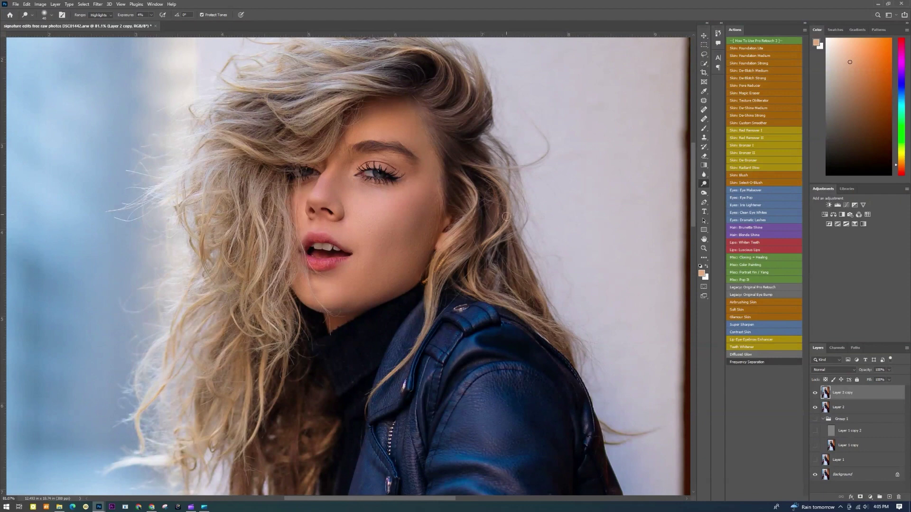
pyautogui.scroll(-4, 475, 261)
pyautogui.scroll(5, 435, 230)
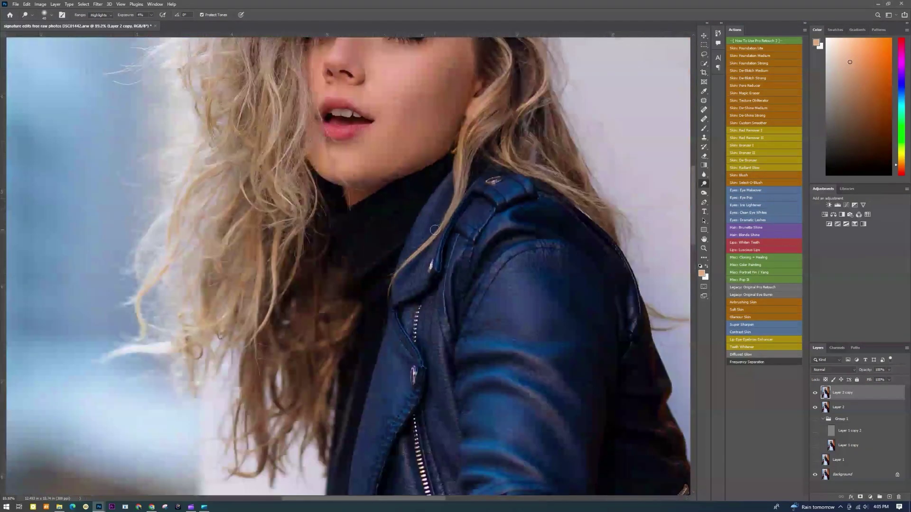
pyautogui.scroll(-4, 461, 175)
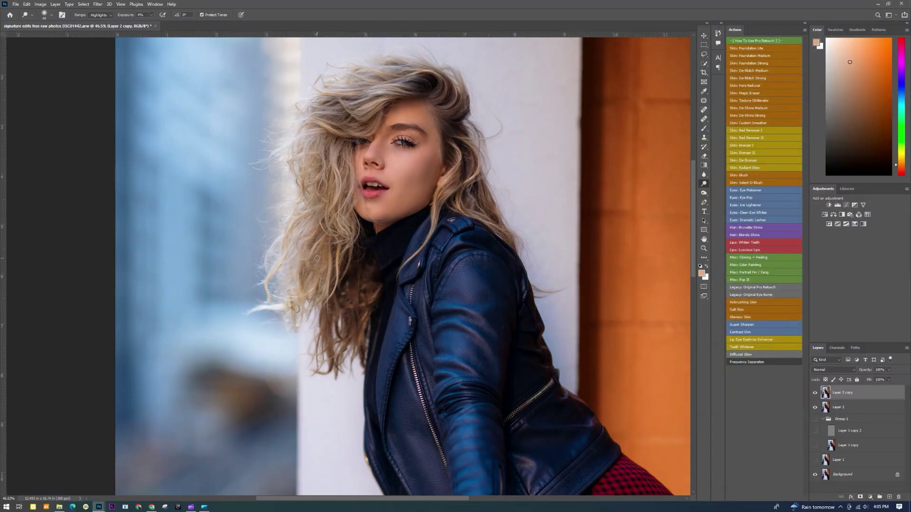
# Brighten the hair highlights above the forehead and along the loose curls with the Dodge tool at 10% exposure
pyautogui.scroll(6, 324, 255)
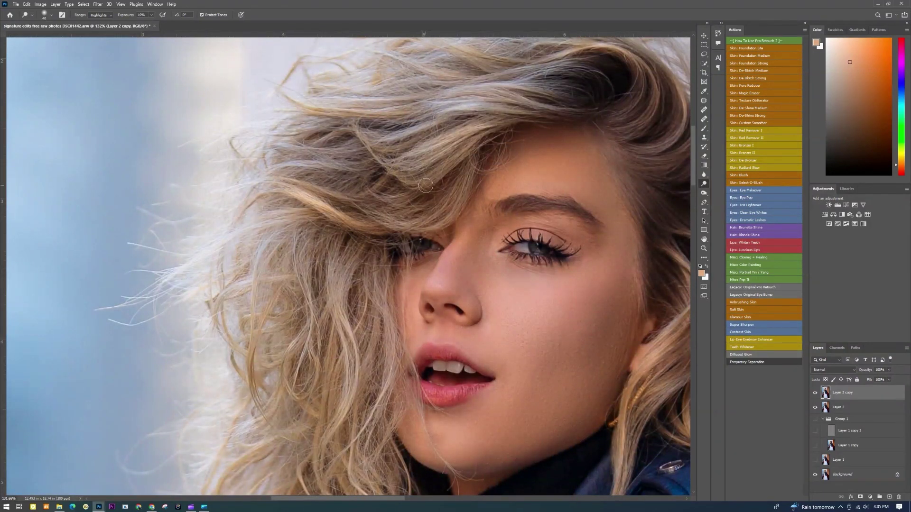
pyautogui.scroll(-5, 466, 133)
pyautogui.scroll(5, 466, 133)
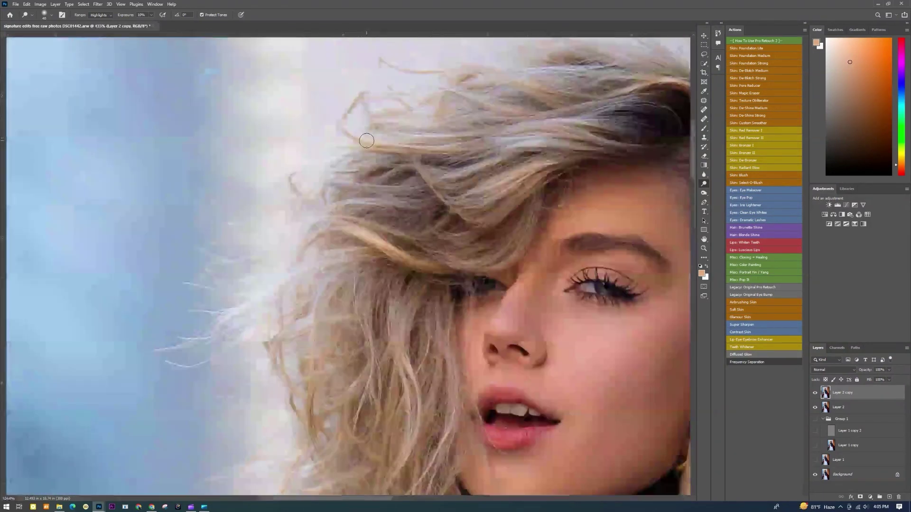
pyautogui.scroll(-5, 504, 79)
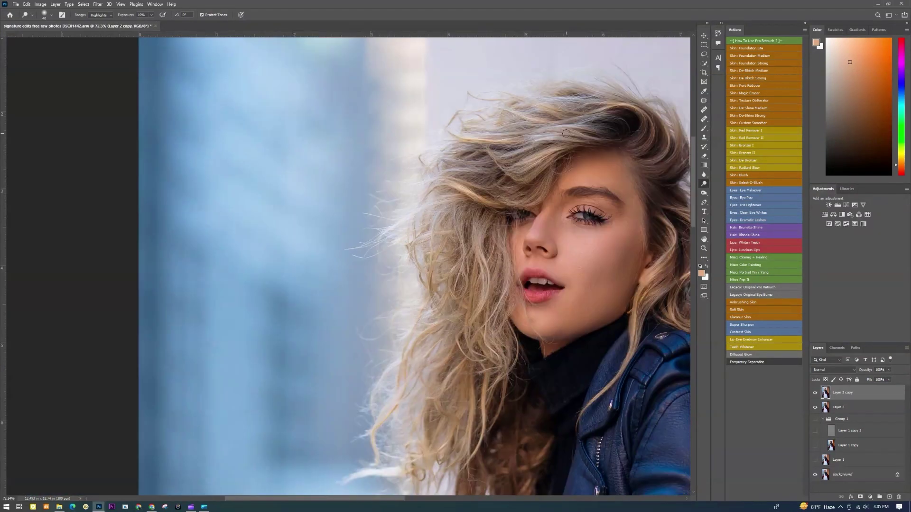
pyautogui.scroll(5, 532, 223)
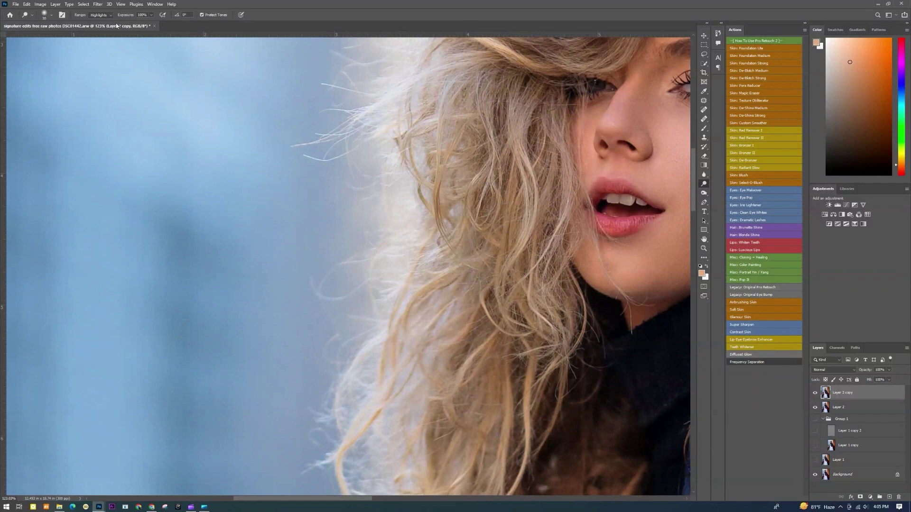
# Set the Dodge exposure to 6% and brighten the highlights of the curls and the nose with an adjusted brush size
pyautogui.click(151, 16)
pyautogui.moveTo(523, 234); pyautogui.dragTo(526, 191)
pyautogui.scroll(-6, 548, 133)
pyautogui.scroll(8, 555, 163)
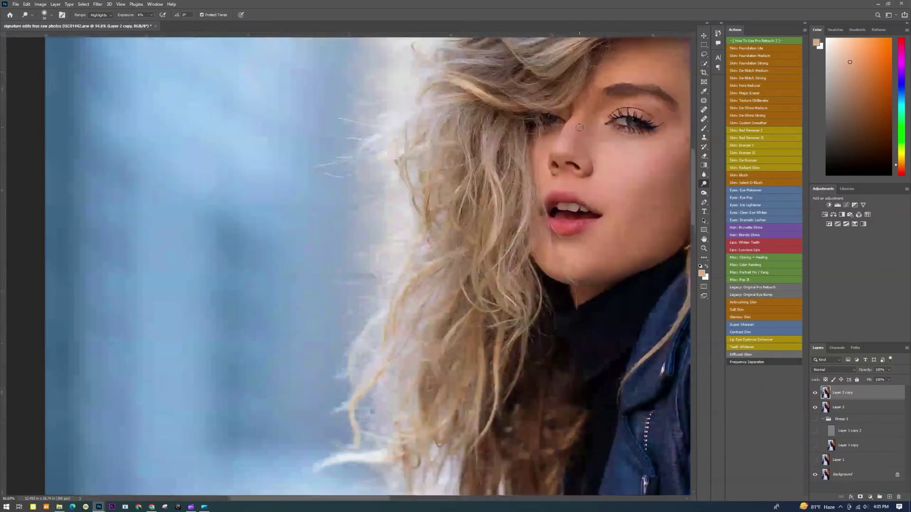
pyautogui.press(']')
pyautogui.press(']')
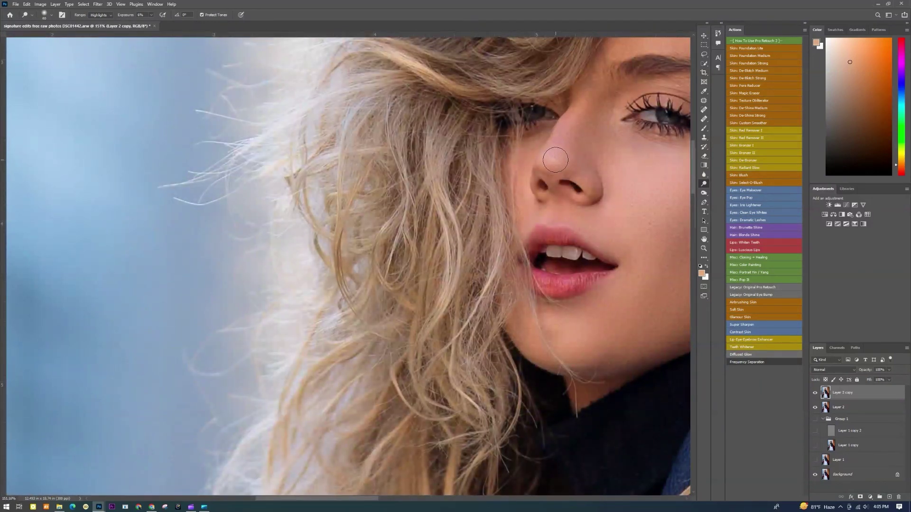
pyautogui.press('[')
pyautogui.scroll(-10, 596, 276)
pyautogui.scroll(3, 479, 182)
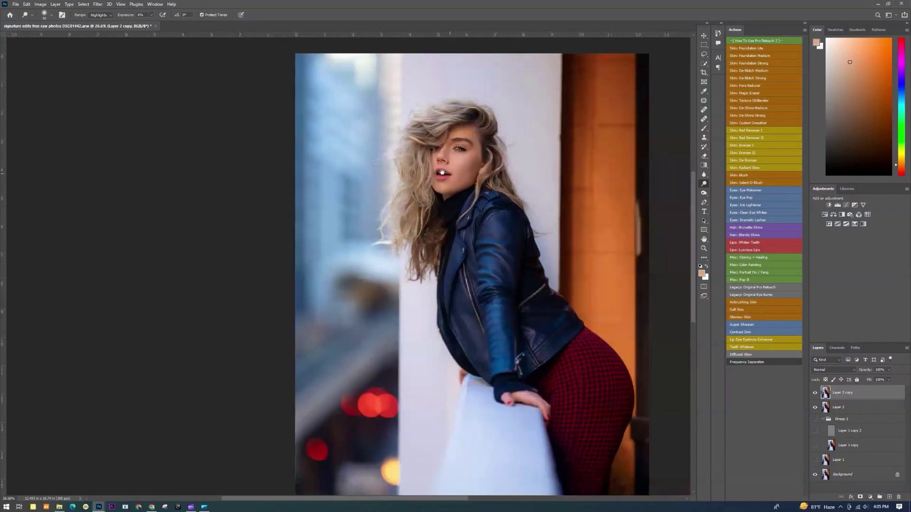
# Darken the hair shadows at the roots and behind the face using the Burn tool set to Shadows and a larger brush
pyautogui.scroll(-3, 479, 182)
pyautogui.scroll(12, 479, 182)
pyautogui.scroll(-11, 479, 185)
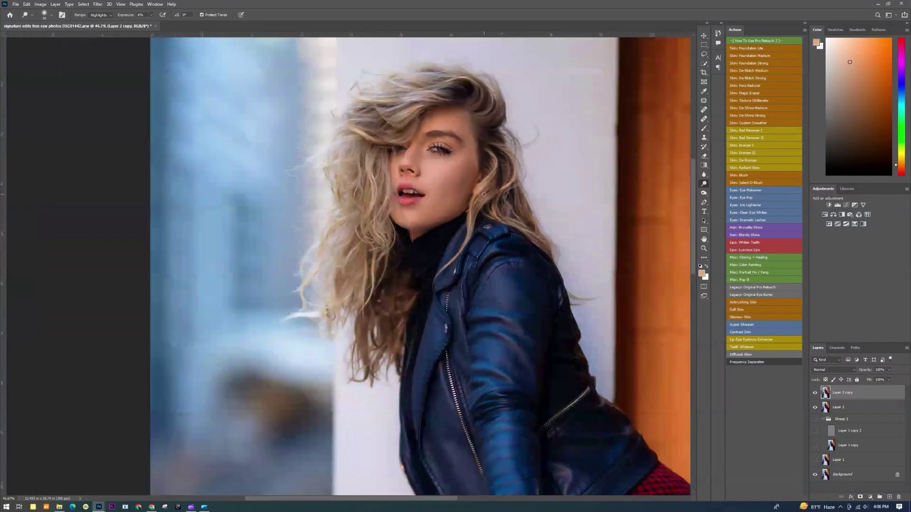
pyautogui.click(704, 193)
pyautogui.click(100, 15)
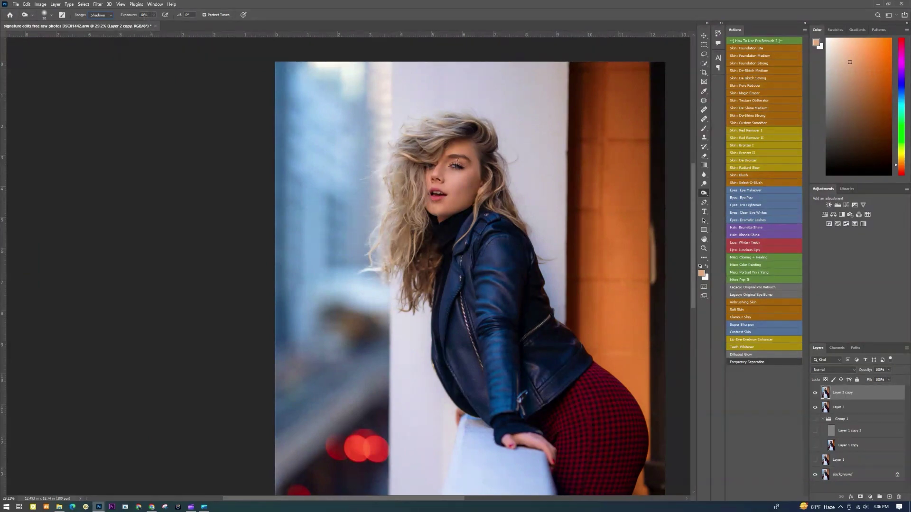
pyautogui.scroll(5, 456, 162)
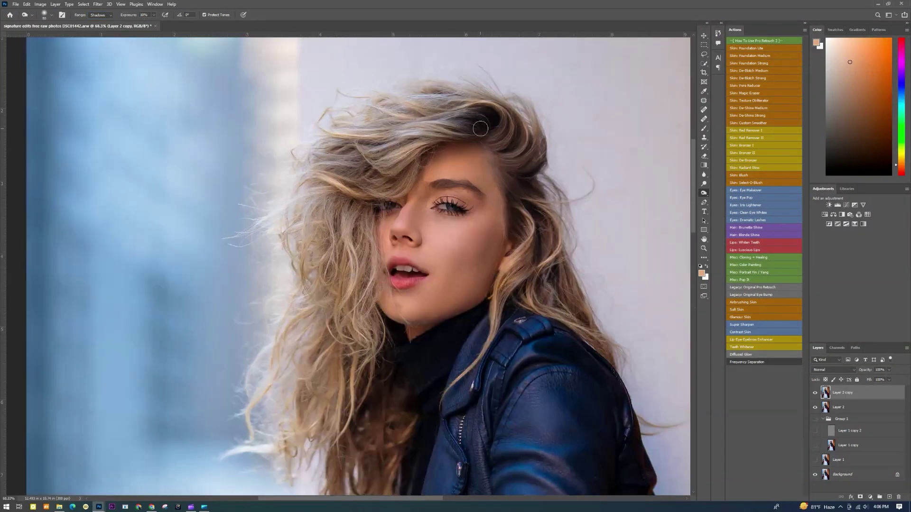
pyautogui.press(']')
pyautogui.press(']')
pyautogui.press(']')
pyautogui.press(']')
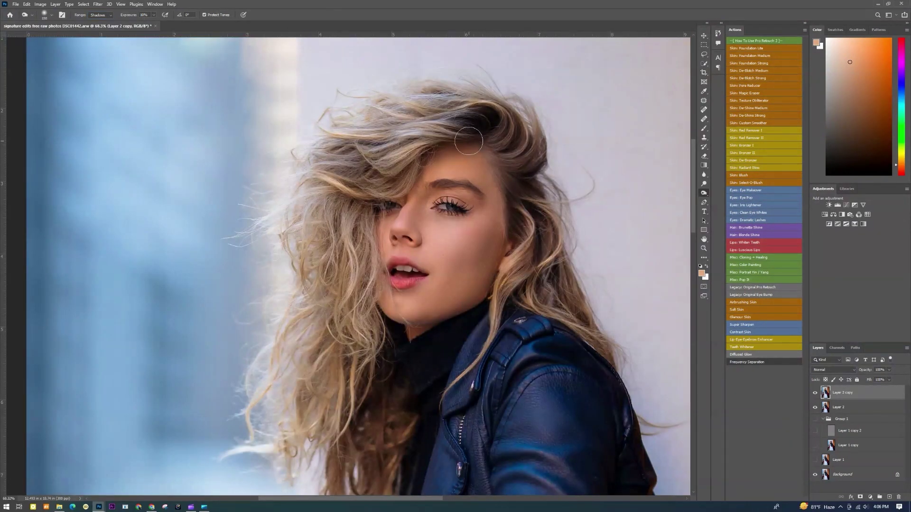
pyautogui.press('[')
pyautogui.press('[')
pyautogui.moveTo(486, 121)
pyautogui.mouseDown()
pyautogui.moveTo(494, 188)
pyautogui.moveTo(555, 205)
pyautogui.moveTo(503, 157)
pyautogui.moveTo(515, 160)
pyautogui.mouseUp()
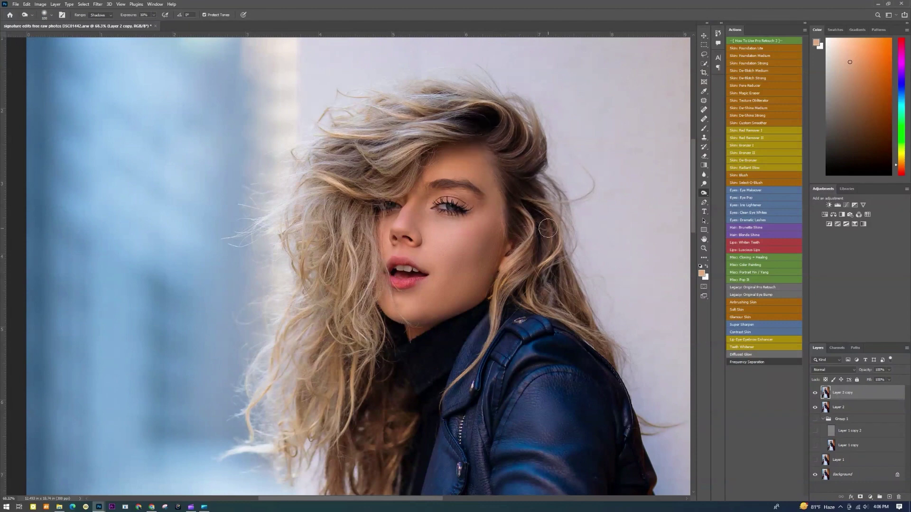
pyautogui.scroll(-3, 532, 251)
pyautogui.scroll(3, 531, 252)
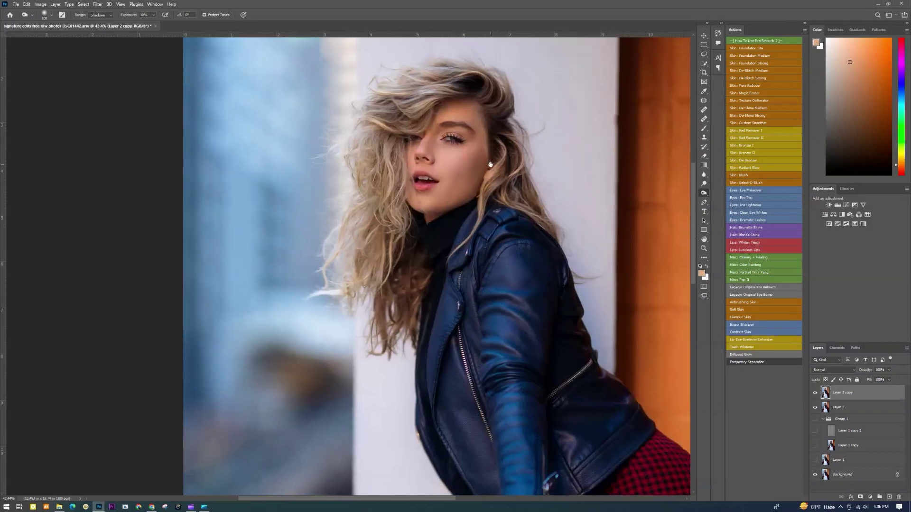
# Darken the shadows and folds of the leather jacket's sleeve and body with a larger Burn brush
pyautogui.scroll(-3, 400, 120)
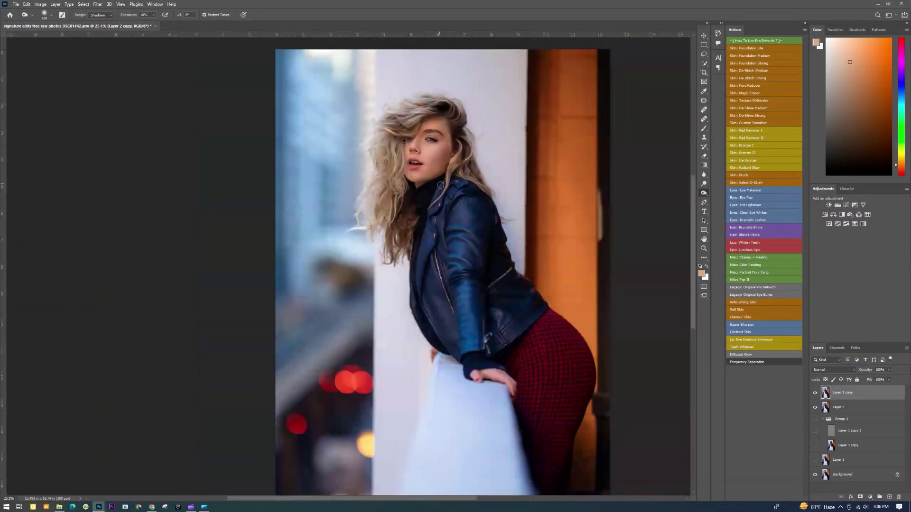
pyautogui.scroll(3, 448, 322)
pyautogui.press(']')
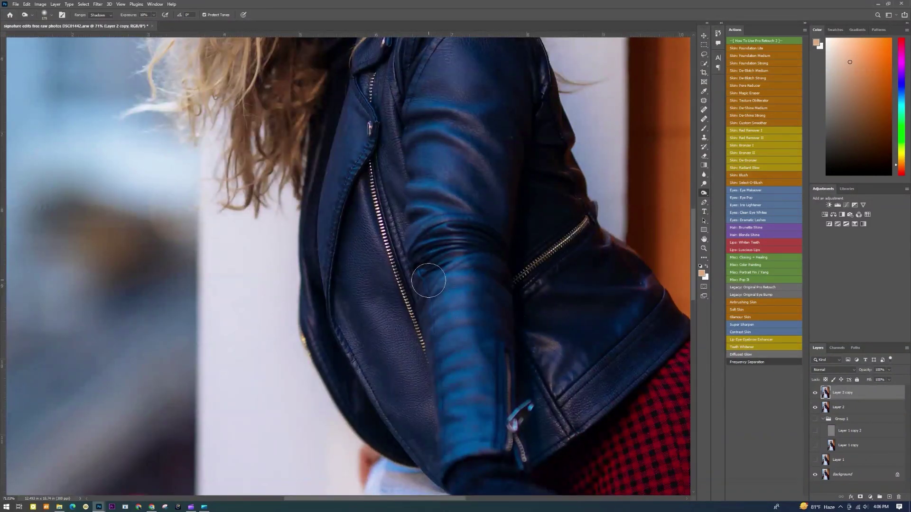
pyautogui.press(']')
pyautogui.press(']')
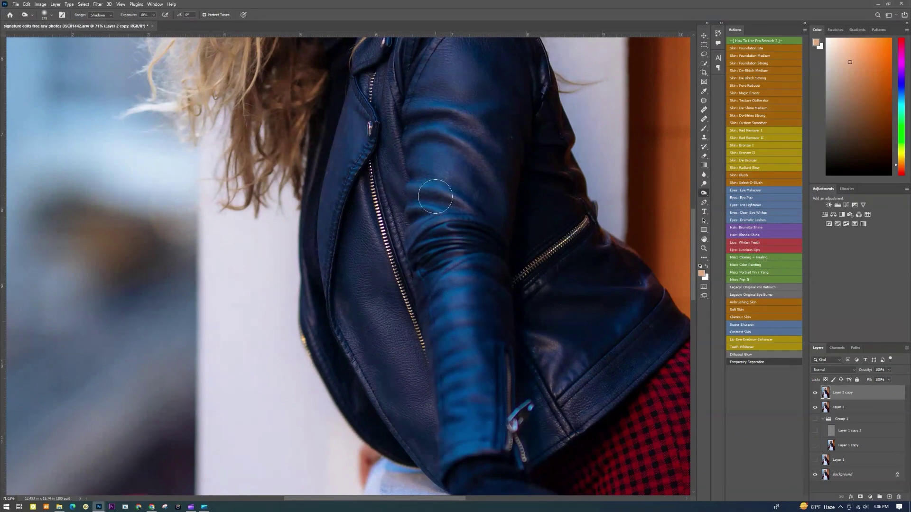
pyautogui.scroll(5, 435, 197)
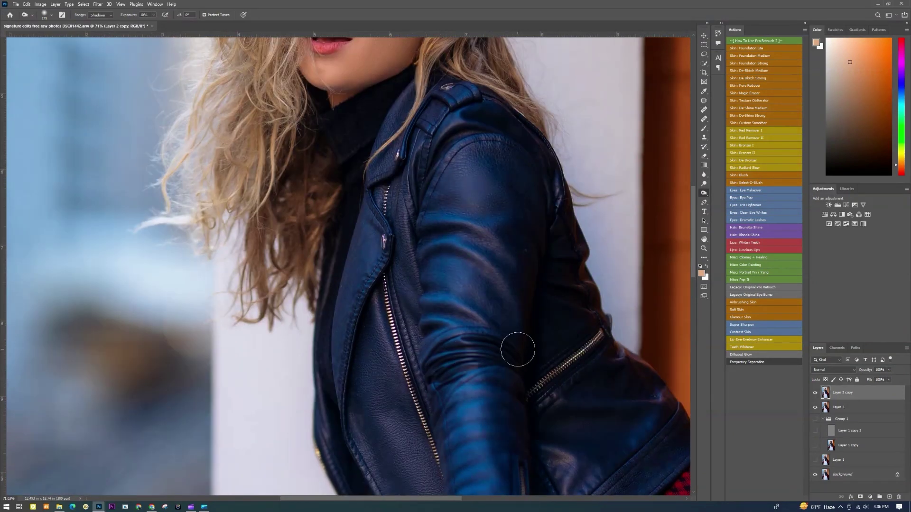
pyautogui.scroll(-3, 517, 350)
pyautogui.scroll(3, 480, 310)
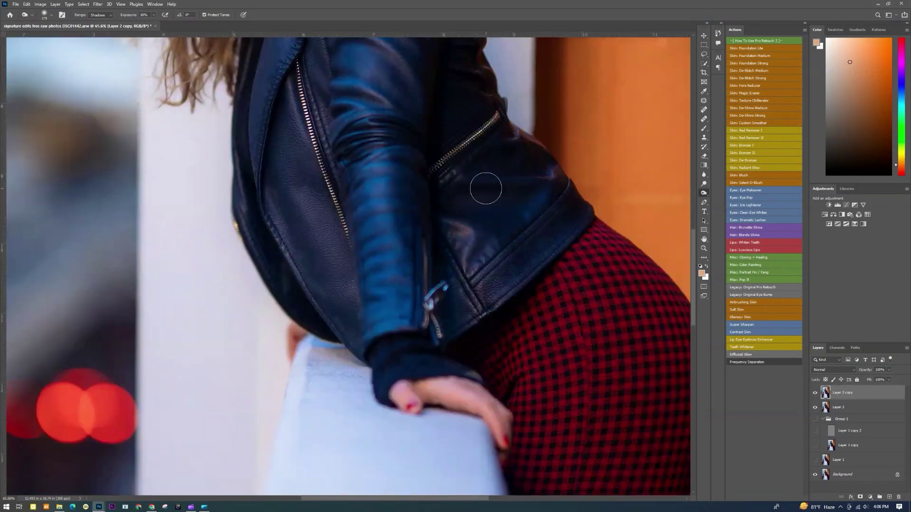
# Darken the shadowed areas of the red checked trousers along the hip and legs with an enlarged Burn brush
pyautogui.scroll(-5, 563, 207)
pyautogui.scroll(2, 563, 269)
pyautogui.scroll(2, 564, 269)
pyautogui.press(']')
pyautogui.press(']')
pyautogui.press(']')
pyautogui.press(']')
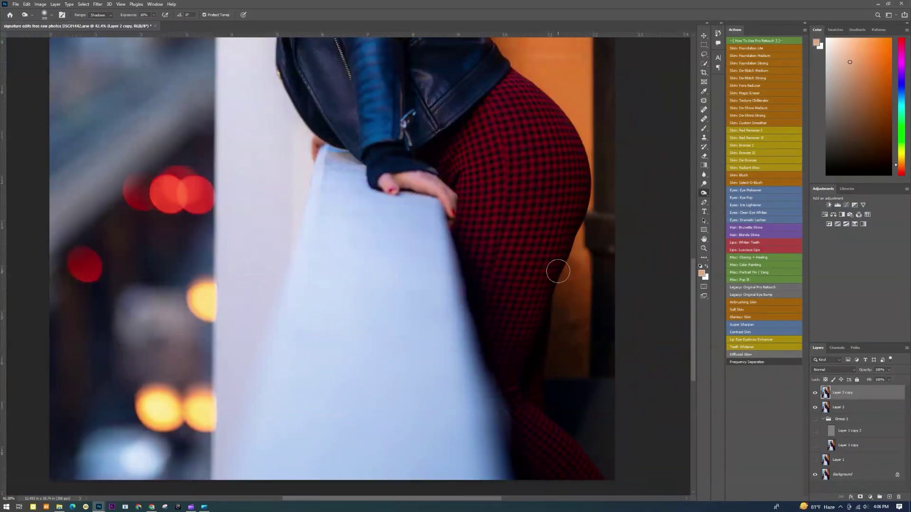
pyautogui.scroll(-3, 549, 225)
pyautogui.scroll(-2, 549, 226)
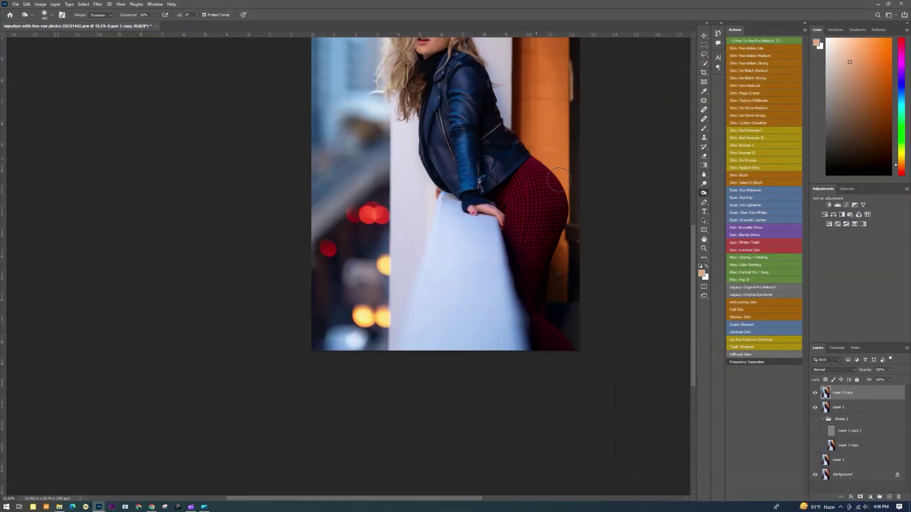
pyautogui.scroll(3, 553, 210)
pyautogui.scroll(-3, 512, 352)
pyautogui.scroll(-2, 446, 300)
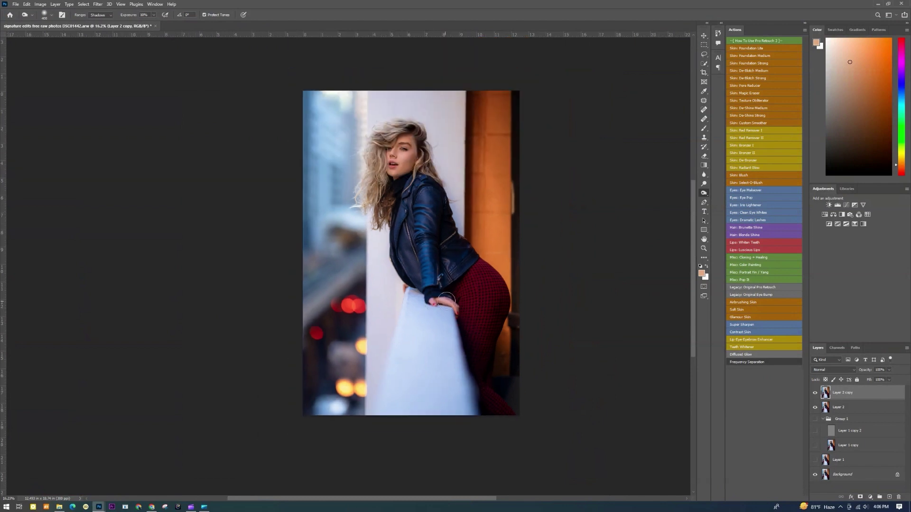
# Brighten the highlights of the red checked trousers with the Dodge tool at 6% exposure and a very large brush
pyautogui.click(704, 184)
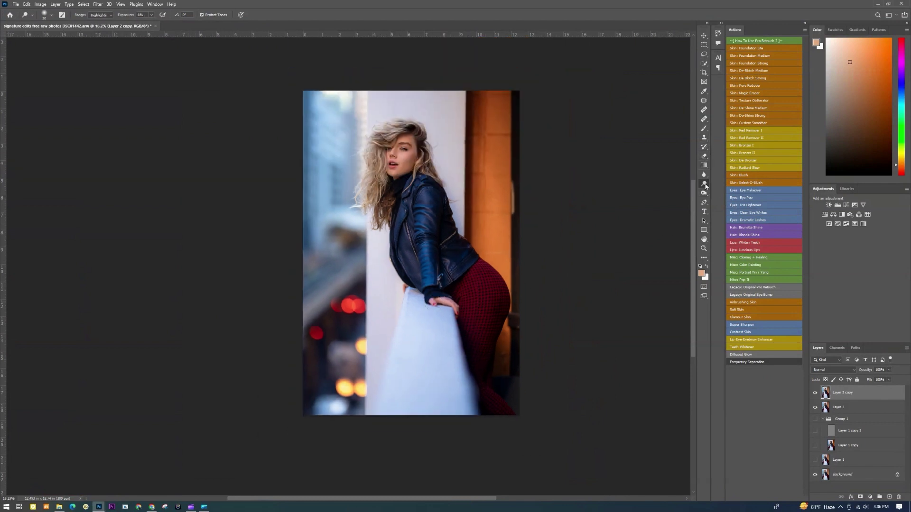
pyautogui.scroll(2, 488, 326)
pyautogui.scroll(2, 489, 326)
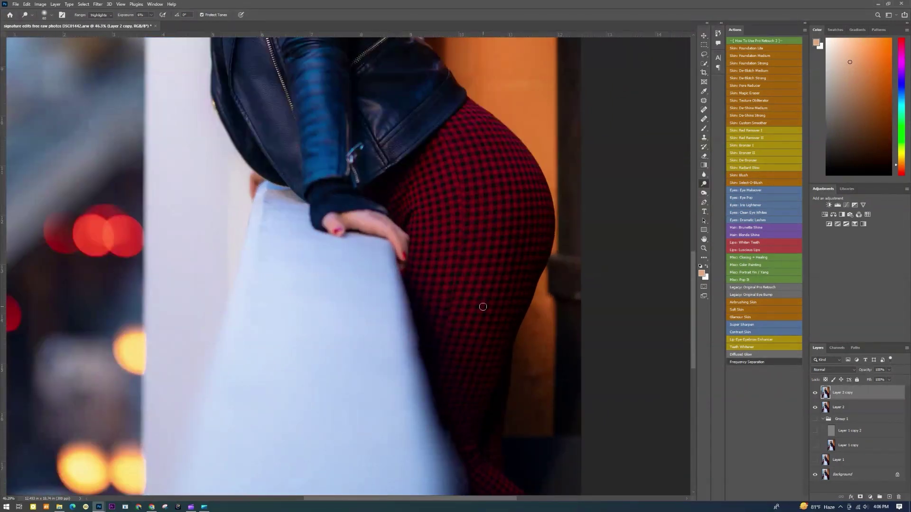
pyautogui.press(']')
pyautogui.press(']')
pyautogui.press(']')
pyautogui.press(']')
pyautogui.press(']')
pyautogui.press(']')
pyautogui.press(']')
pyautogui.press(']')
pyautogui.press(']')
pyautogui.press(']')
pyautogui.press(']')
pyautogui.press(']')
pyautogui.press(']')
pyautogui.press(']')
pyautogui.press(']')
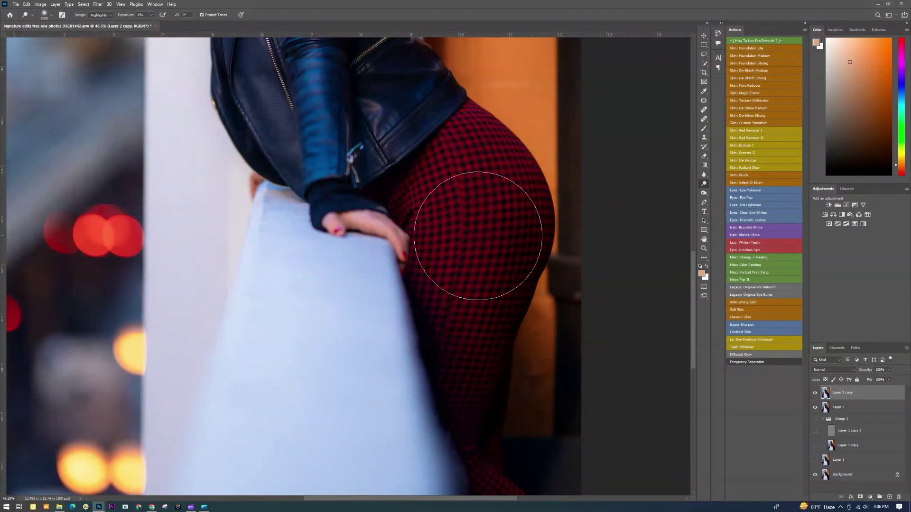
pyautogui.scroll(-4, 484, 315)
# Compare the image with and without the dodged and burned layer
pyautogui.click(814, 393)
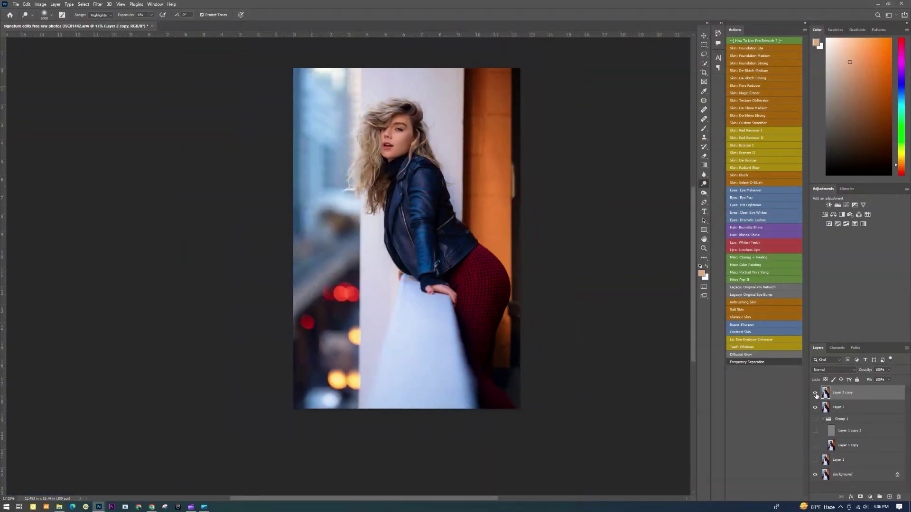
pyautogui.click(815, 393)
pyautogui.scroll(1, 479, 278)
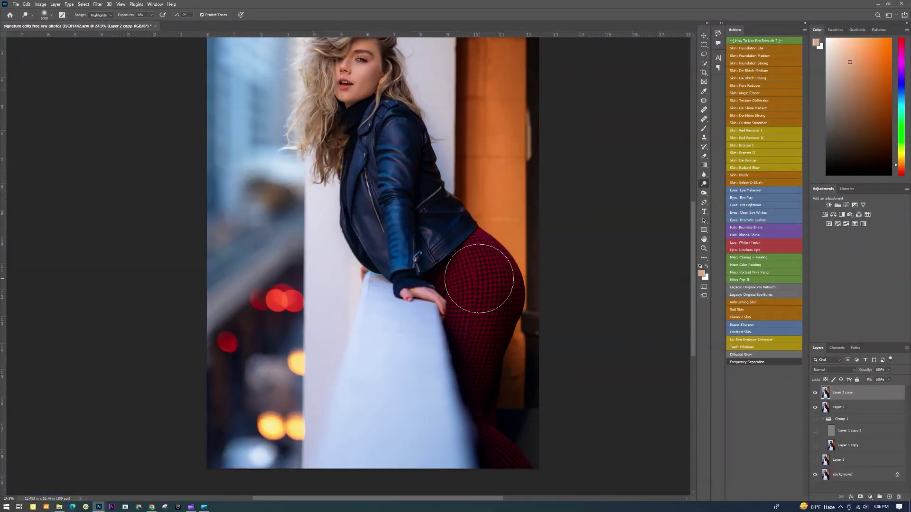
pyautogui.scroll(-4, 581, 334)
pyautogui.scroll(3, 362, 206)
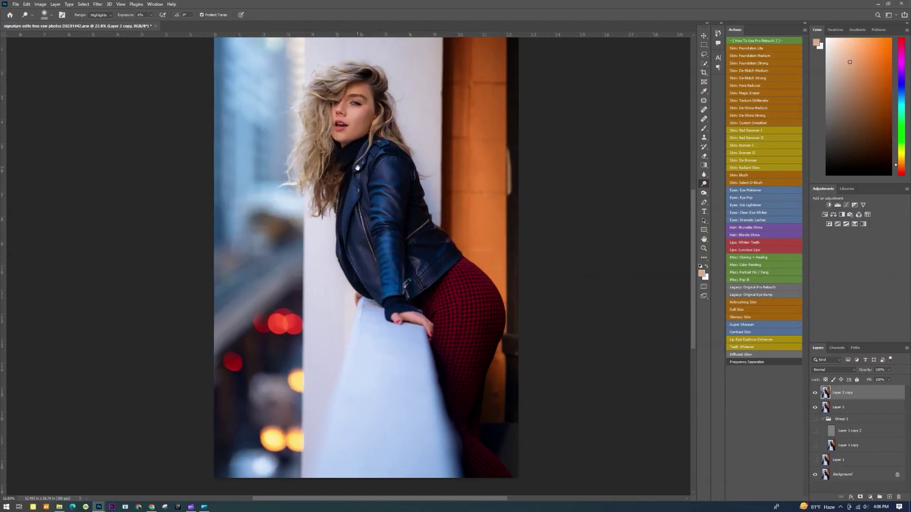
# Darken the shadows of the face around the cheek and jaw using the Burn tool with a smaller brush
pyautogui.moveTo(342, 78); pyautogui.dragTo(387, 208)
pyautogui.scroll(6, 392, 220)
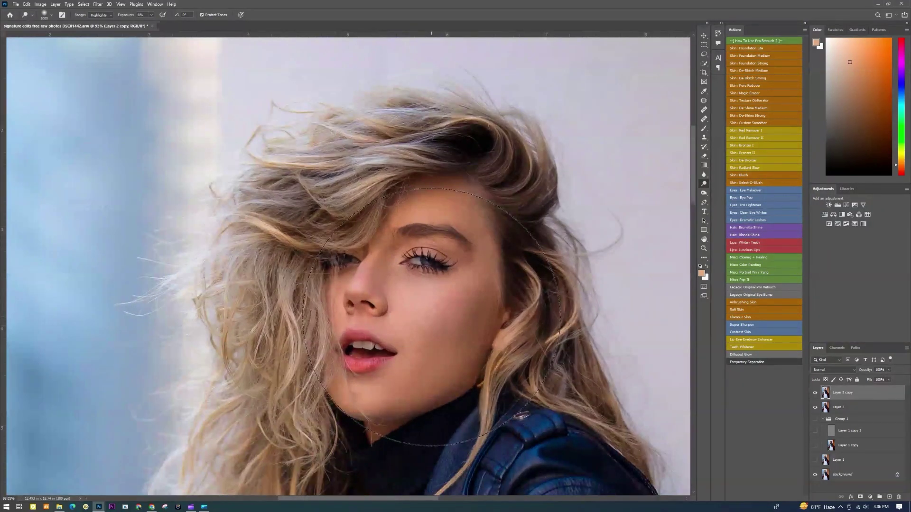
pyautogui.press('[')
pyautogui.press('[')
pyautogui.press('[')
pyautogui.press('[')
pyautogui.press('[')
pyautogui.press('[')
pyautogui.click(703, 193)
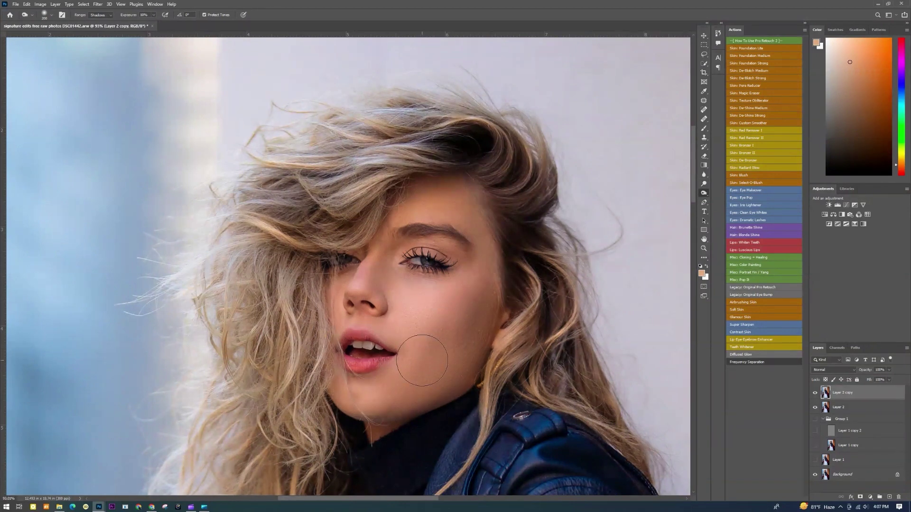
pyautogui.scroll(-5, 422, 361)
pyautogui.scroll(2, 421, 185)
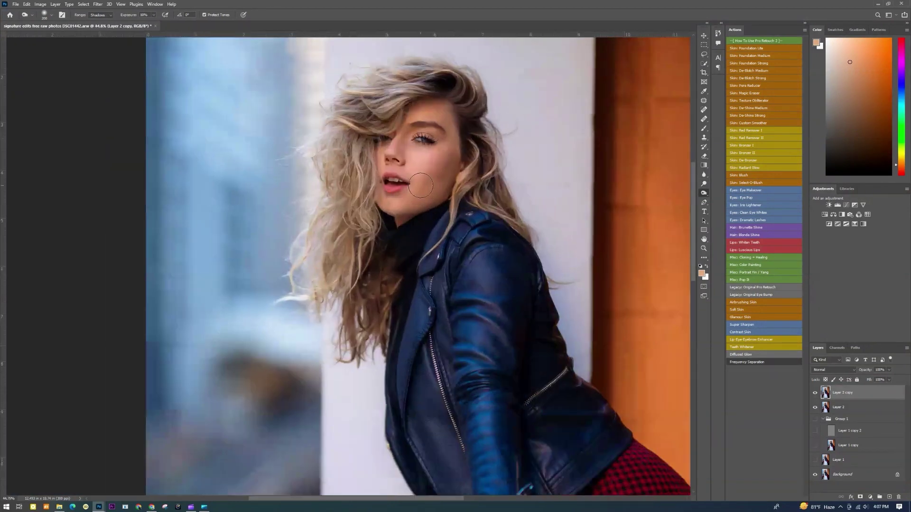
pyautogui.scroll(-2, 421, 185)
pyautogui.scroll(4, 419, 183)
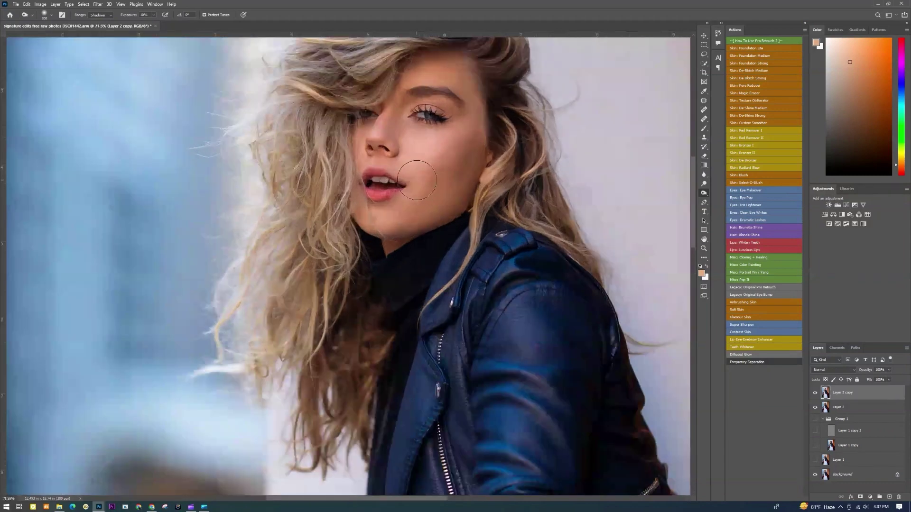
pyautogui.scroll(-6, 466, 184)
pyautogui.scroll(-2, 532, 265)
# Review the whole portrait before and after dodging and burning by toggling the top layer's visibility
pyautogui.moveTo(503, 290); pyautogui.dragTo(423, 231)
pyautogui.click(816, 394)
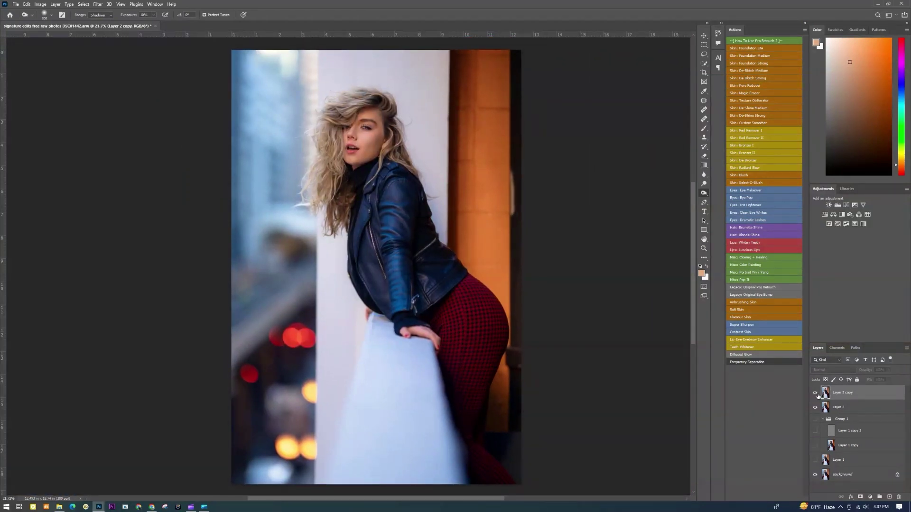
pyautogui.click(816, 393)
pyautogui.click(815, 393)
pyautogui.click(816, 394)
pyautogui.click(816, 394)
pyautogui.click(816, 393)
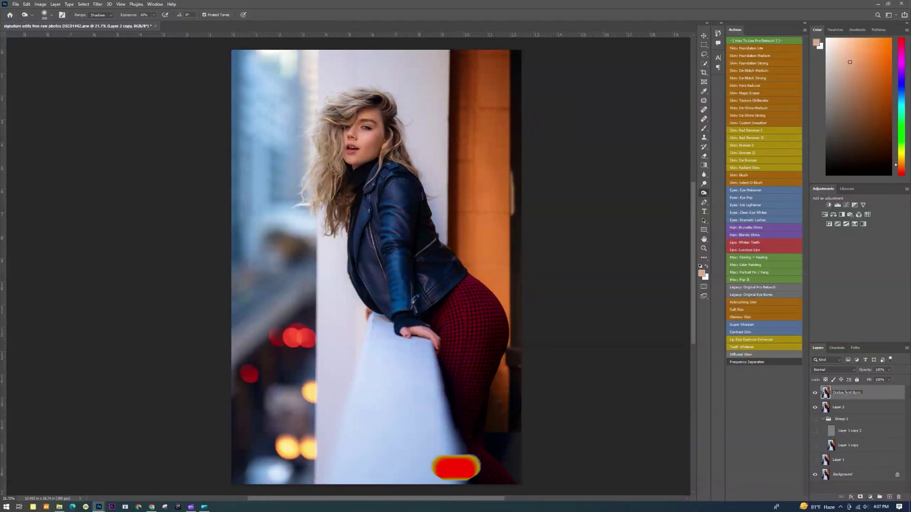
# Rename the top layer "Dodge And Burn" and merge it with the layer directly beneath it
pyautogui.press('Return')
pyautogui.click(704, 36)
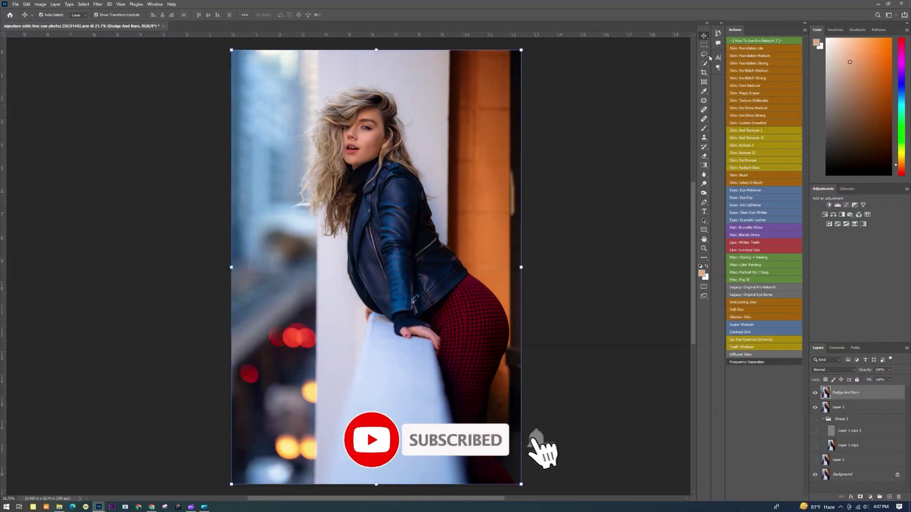
pyautogui.keyDown('shift'); pyautogui.click(839, 411); pyautogui.keyUp('shift')
pyautogui.hotkey('ctrl', 'e')
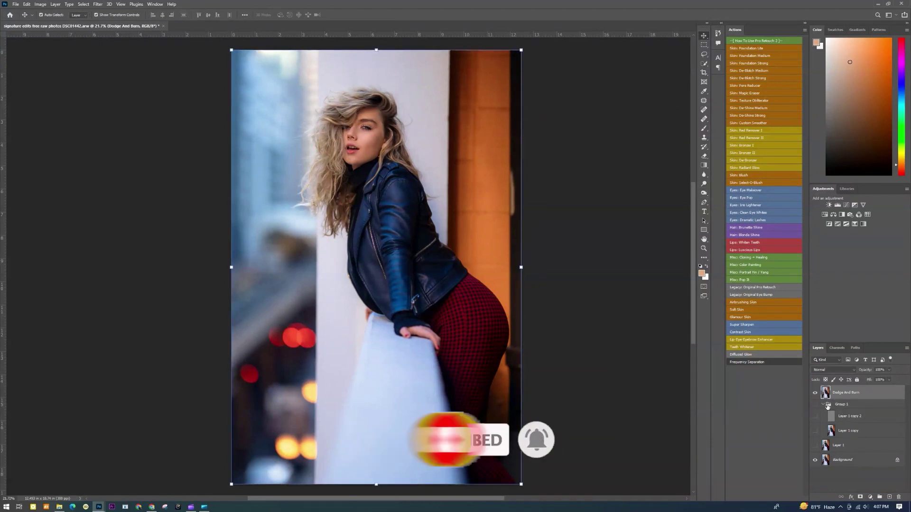
# Compare the merged Dodge And Burn layer with the original background and examine the face and lips up close
pyautogui.click(815, 393)
pyautogui.click(815, 393)
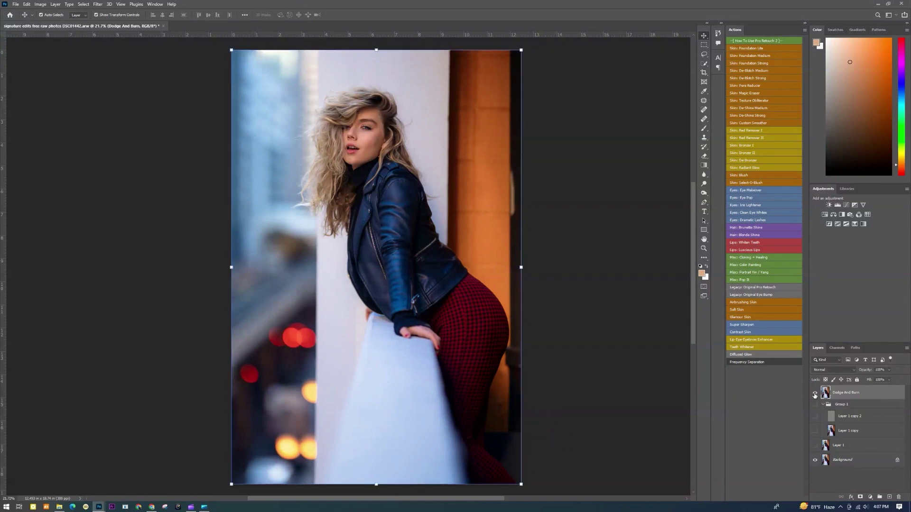
pyautogui.scroll(-2, 468, 308)
pyautogui.moveTo(476, 296); pyautogui.dragTo(451, 275)
pyautogui.scroll(15, 397, 283)
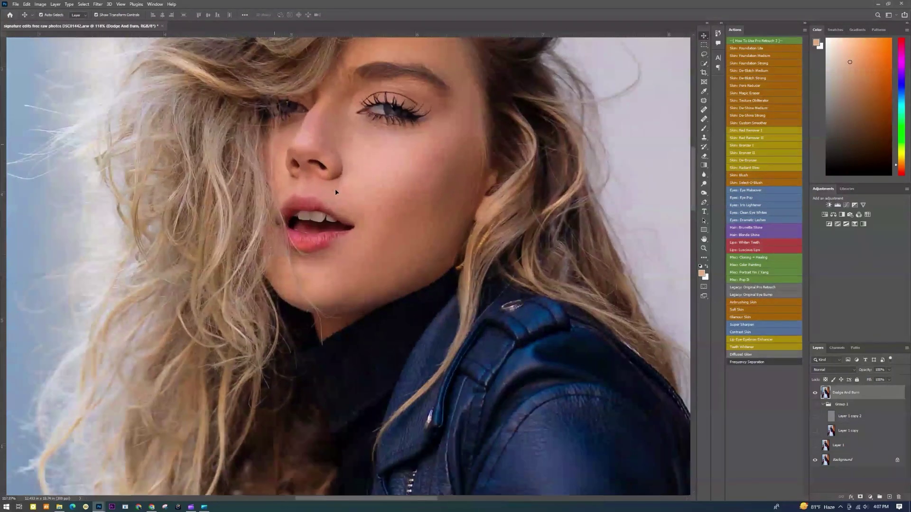
pyautogui.moveTo(335, 192); pyautogui.dragTo(422, 195)
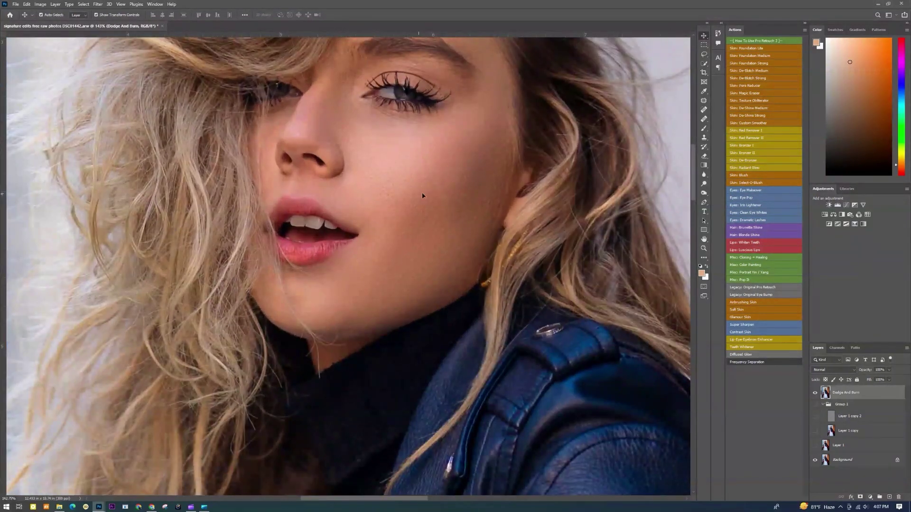
pyautogui.click(705, 185)
pyautogui.scroll(10, 308, 223)
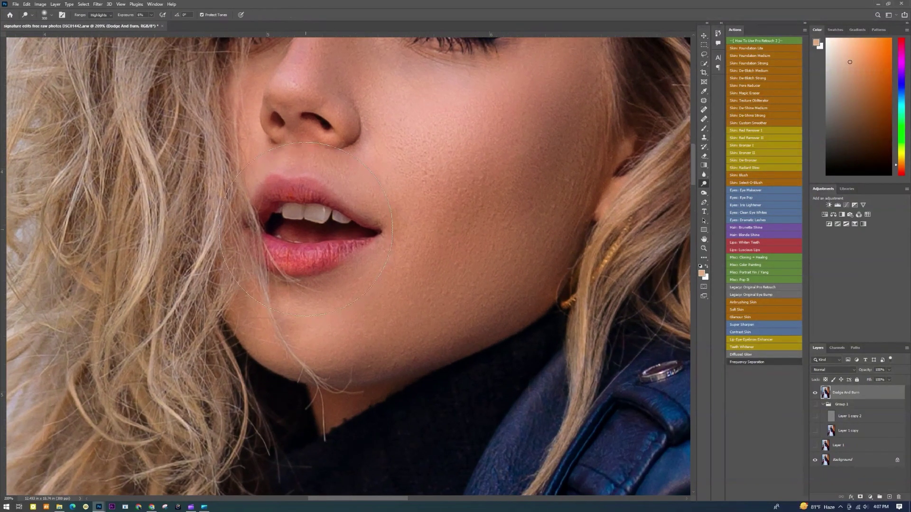
pyautogui.scroll(-12, 304, 224)
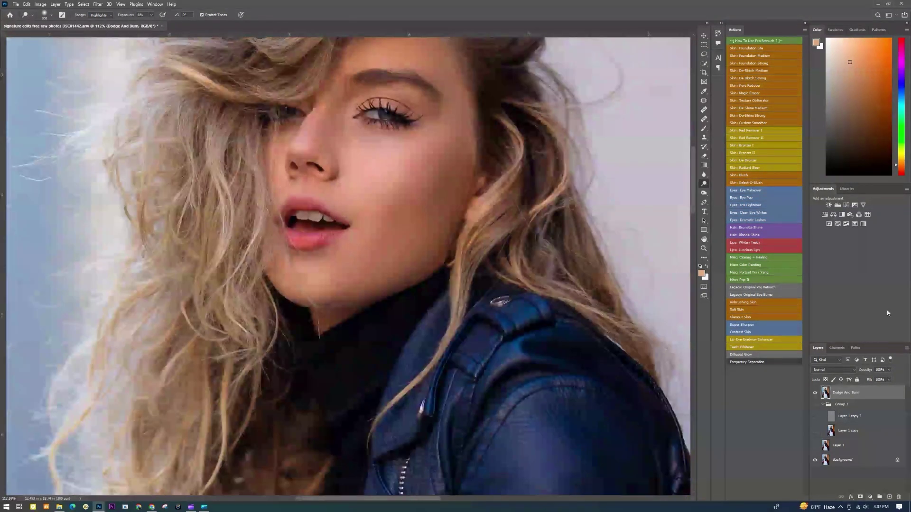
# Add a Selective Color adjustment layer above the Dodge And Burn layer
pyautogui.click(704, 35)
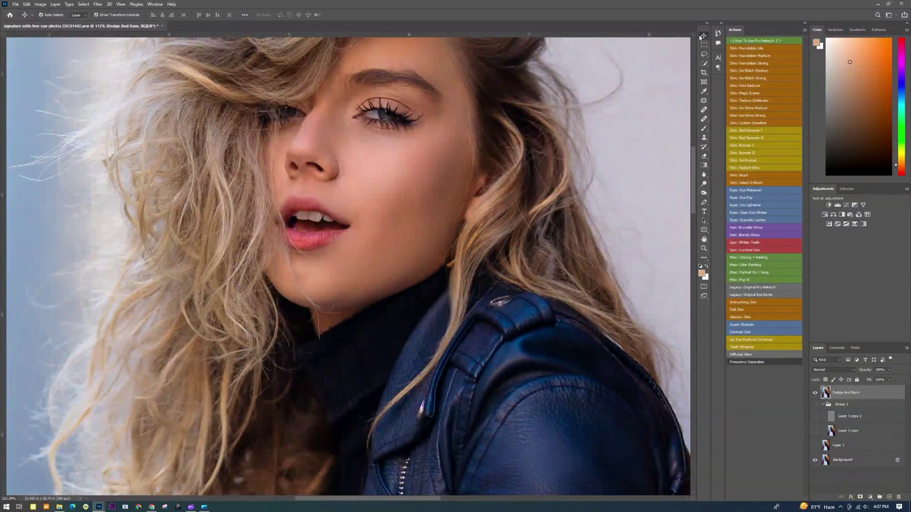
pyautogui.click(857, 227)
pyautogui.scroll(-2, 408, 223)
pyautogui.scroll(3, 413, 157)
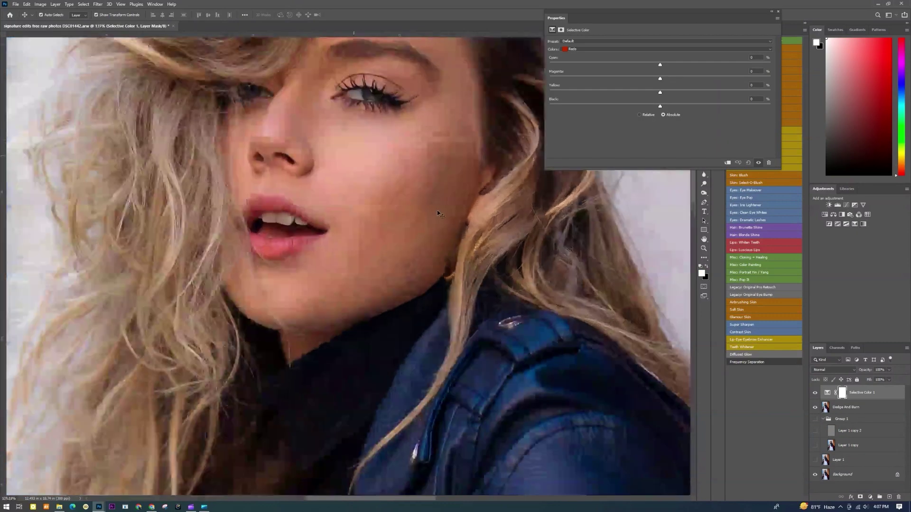
# In the Selective Color adjustment, set Black to -25% for the Whites and -19% for the Neutrals
pyautogui.click(574, 50)
pyautogui.click(572, 90)
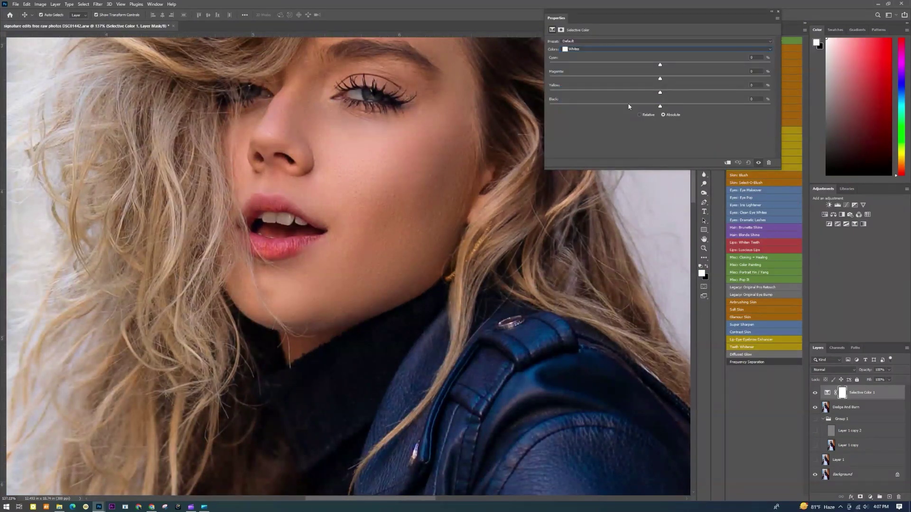
pyautogui.moveTo(629, 106); pyautogui.dragTo(633, 104)
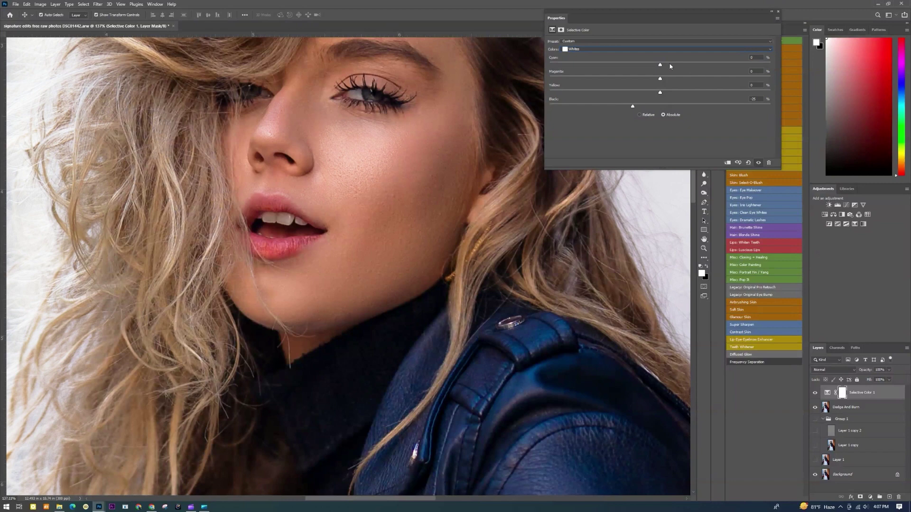
pyautogui.click(616, 49)
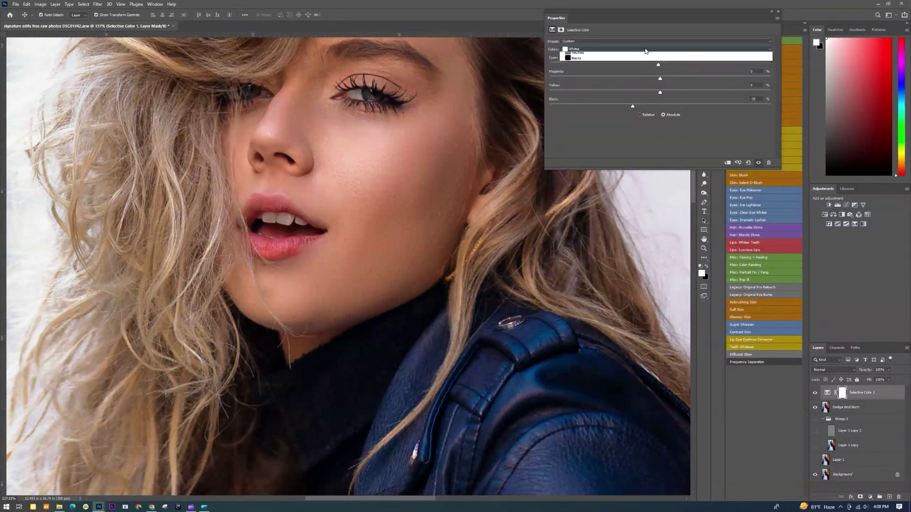
pyautogui.click(637, 98)
pyautogui.click(638, 105)
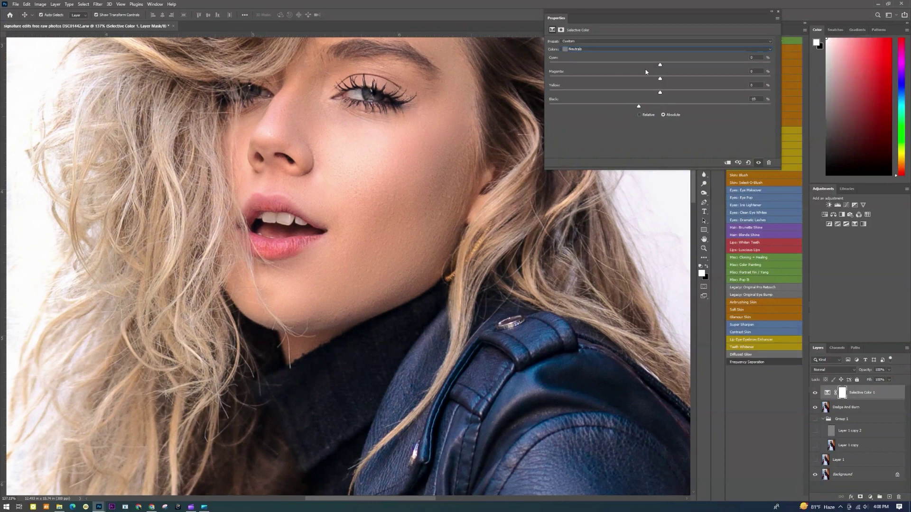
# Invert the Selective Color layer's mask to black so the adjustment is hidden across the whole portrait
pyautogui.scroll(-8, 490, 290)
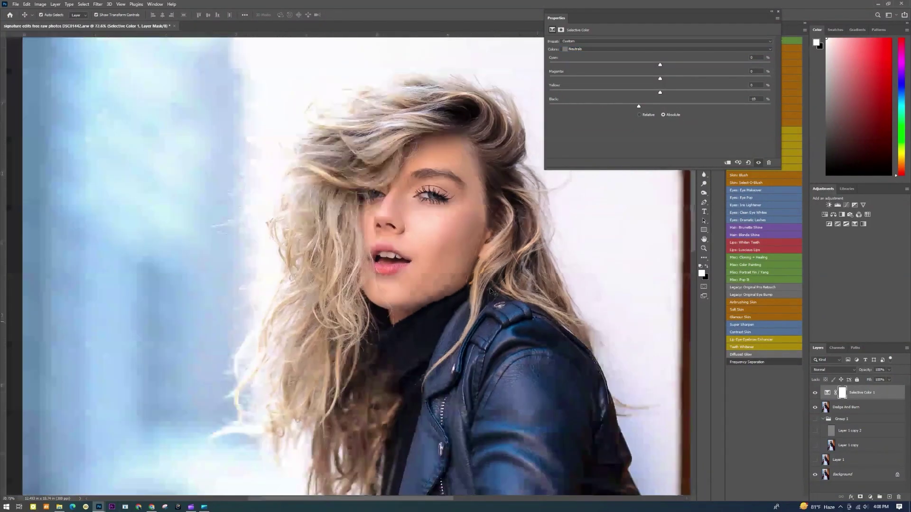
pyautogui.moveTo(490, 296); pyautogui.dragTo(395, 199)
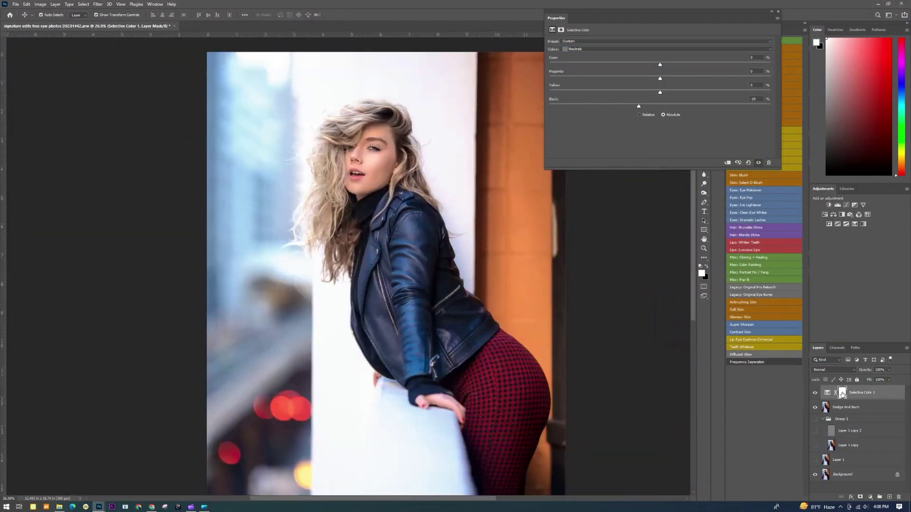
pyautogui.hotkey('ctrl', 'i')
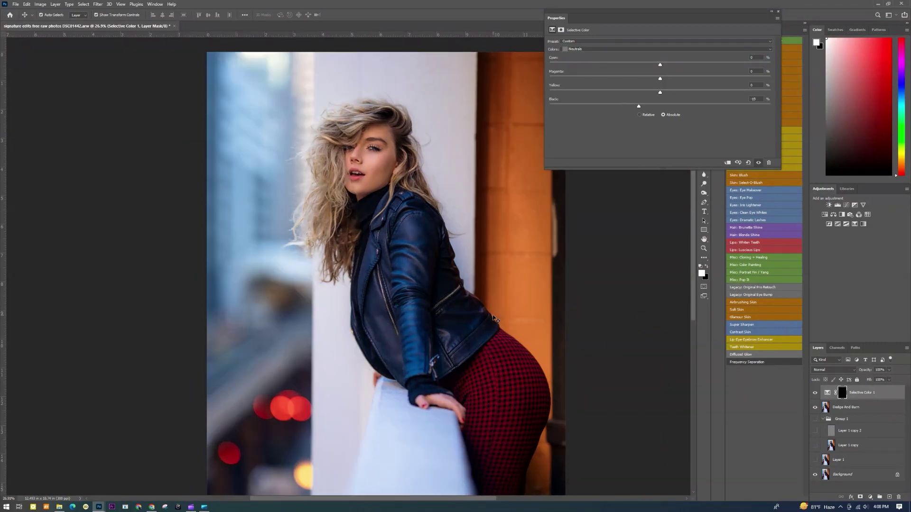
# Whiten the teeth by painting white on the Selective Color mask with a small, low-opacity brush
pyautogui.scroll(10, 345, 206)
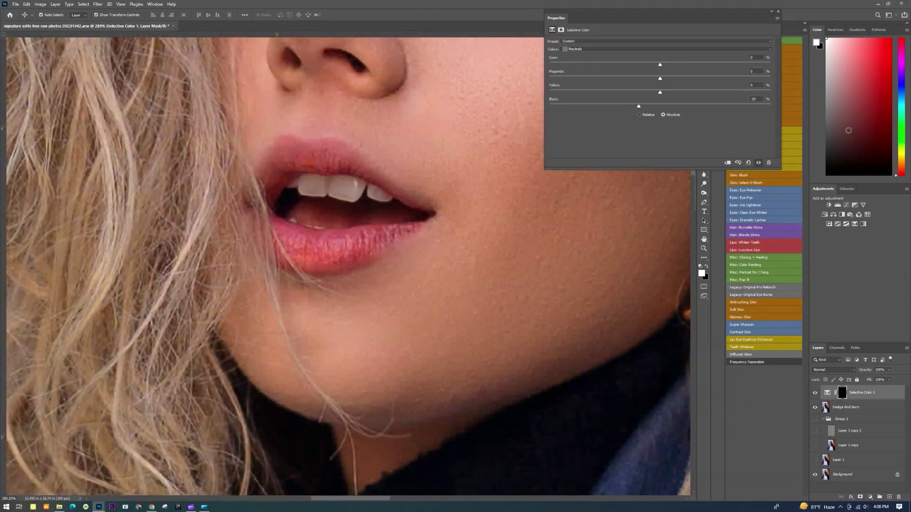
pyautogui.click(778, 12)
pyautogui.click(704, 128)
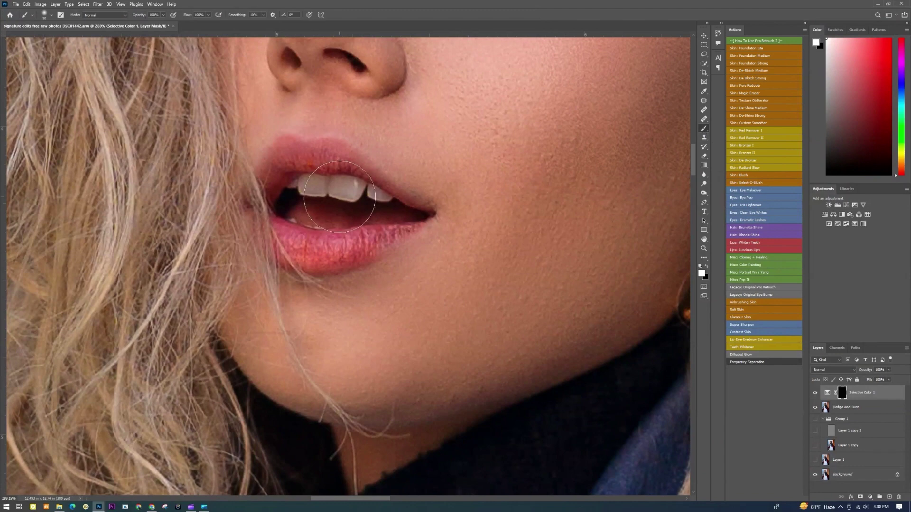
pyautogui.scroll(2, 340, 195)
pyautogui.press('4')
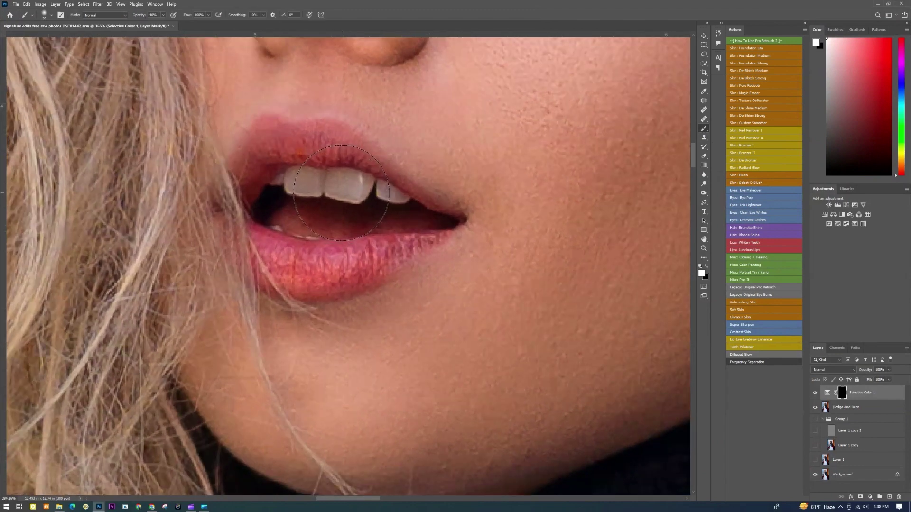
pyautogui.click(163, 15)
pyautogui.press('[')
pyautogui.press('[')
pyautogui.press('[')
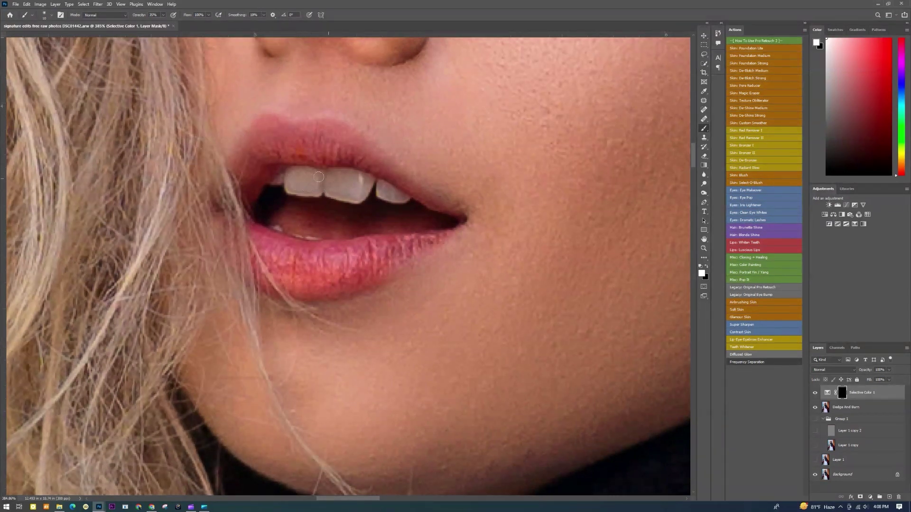
pyautogui.moveTo(318, 177)
pyautogui.mouseDown()
pyautogui.moveTo(350, 193)
pyautogui.moveTo(365, 180)
pyautogui.moveTo(328, 181)
pyautogui.moveTo(393, 196)
pyautogui.moveTo(332, 179)
pyautogui.moveTo(285, 182)
pyautogui.moveTo(300, 175)
pyautogui.moveTo(351, 184)
pyautogui.moveTo(291, 176)
pyautogui.moveTo(310, 189)
pyautogui.moveTo(324, 177)
pyautogui.moveTo(364, 191)
pyautogui.mouseUp()
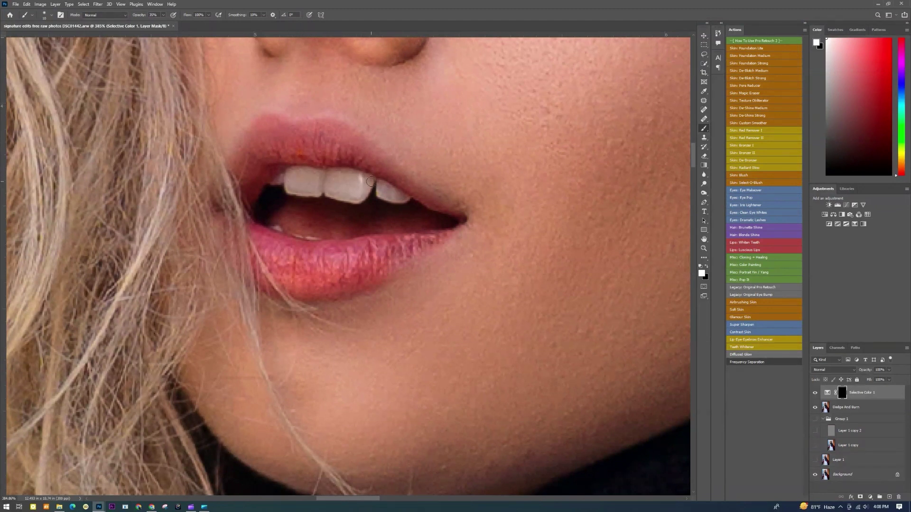
# Brighten the whites of both eyes by painting on the Selective Color mask with the same small brush
pyautogui.scroll(-10, 363, 185)
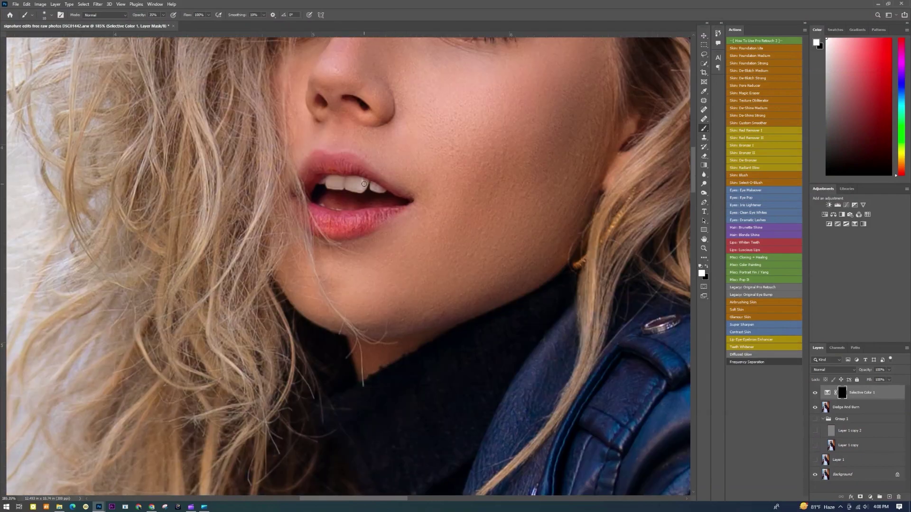
pyautogui.scroll(12, 368, 148)
pyautogui.scroll(-2, 351, 149)
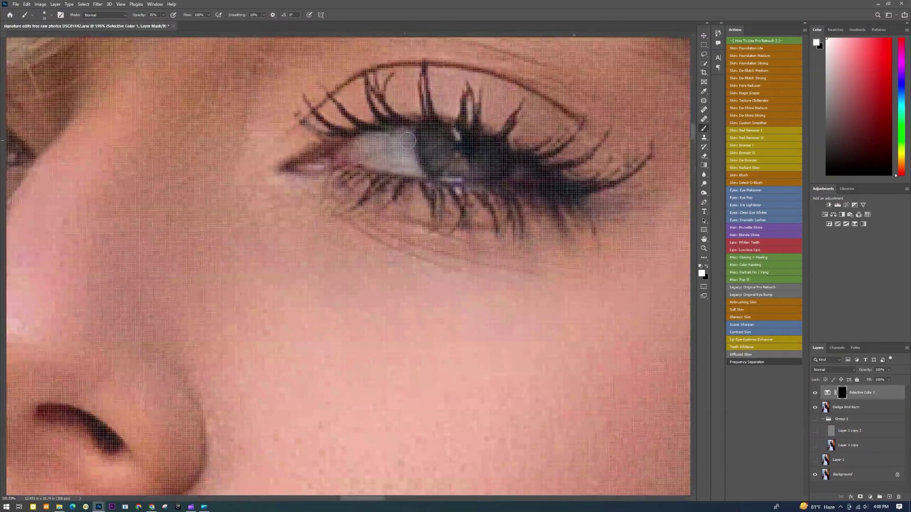
pyautogui.scroll(-3, 416, 151)
pyautogui.scroll(3, 416, 150)
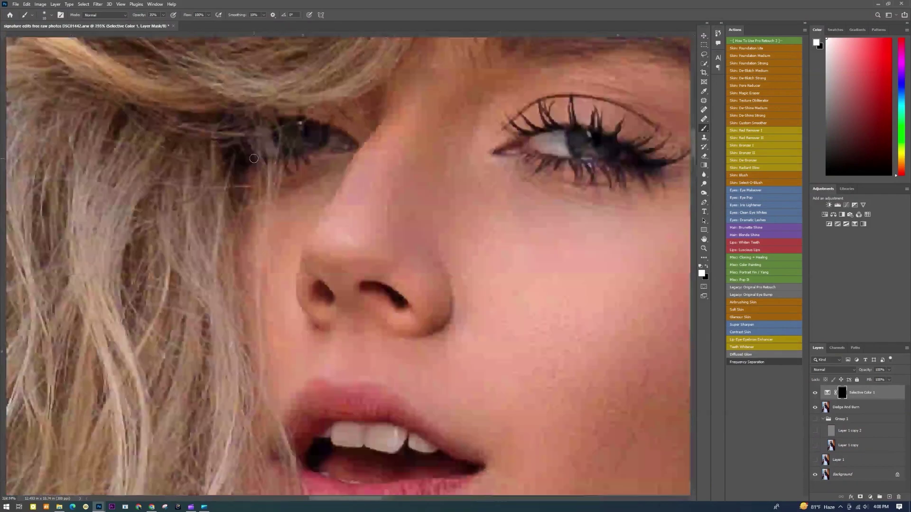
# Merge the Selective Color adjustment with the Dodge And Burn layer and compare before and after by toggling the merged layer's visibility
pyautogui.scroll(-15, 385, 136)
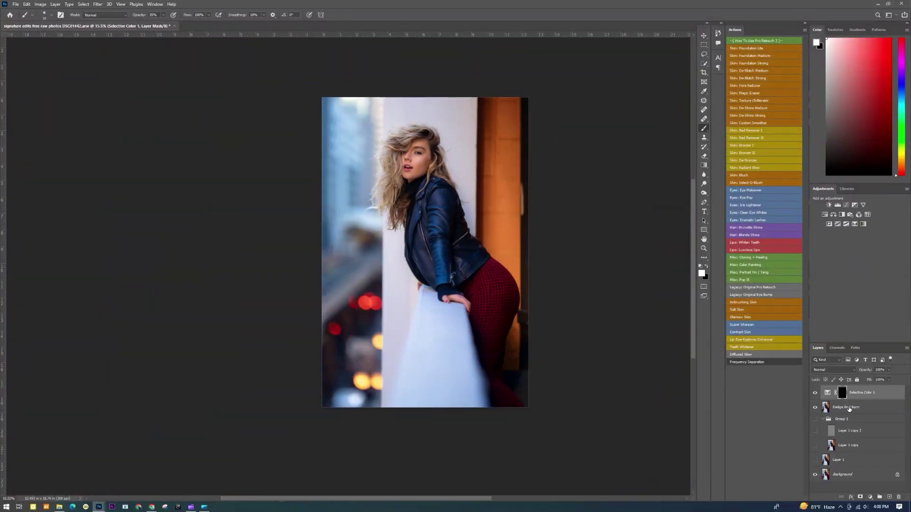
pyautogui.click(849, 408)
pyautogui.hotkey('ctrl', 'e')
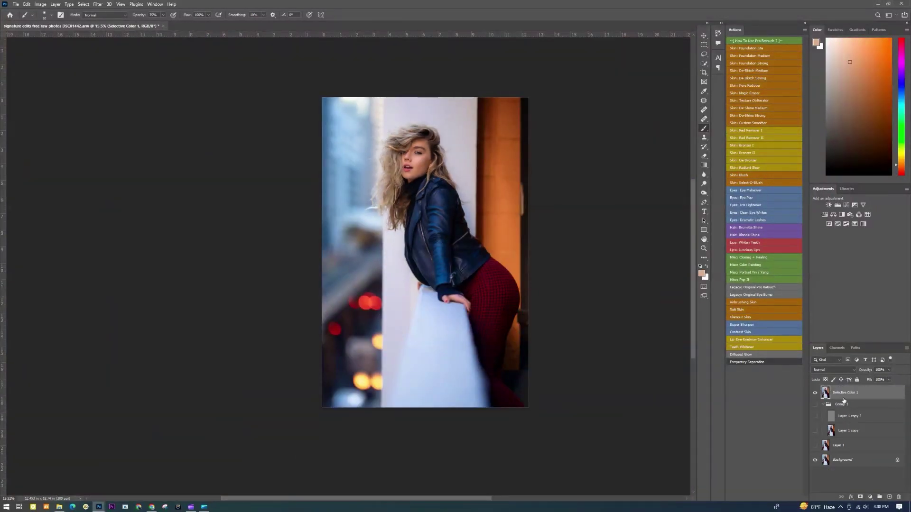
pyautogui.click(815, 393)
pyautogui.scroll(8, 413, 150)
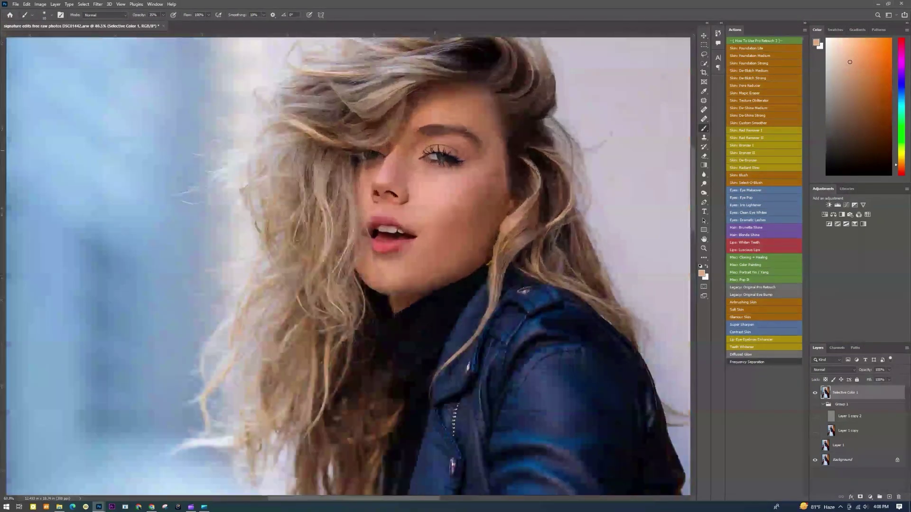
pyautogui.scroll(-5, 434, 151)
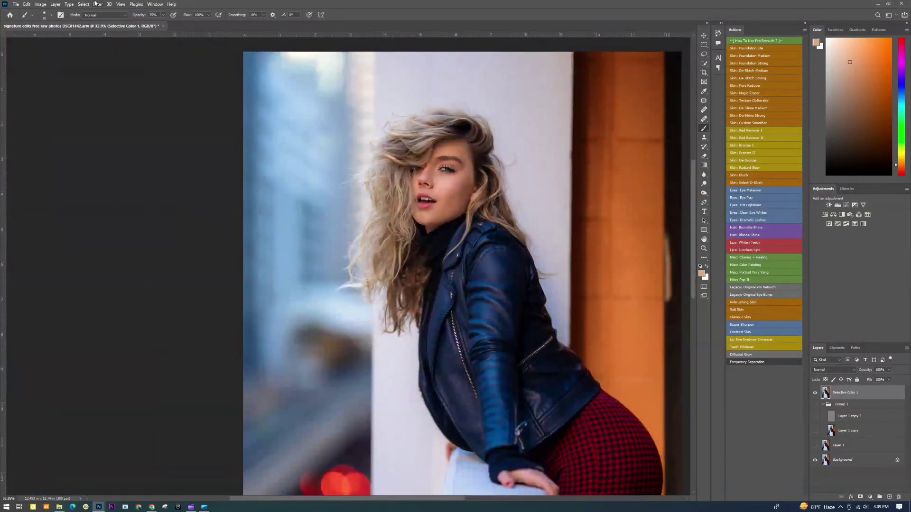
# Duplicate the merged Selective Color 1 layer and open the copy in the Liquify filter
pyautogui.click(97, 4)
pyautogui.moveTo(861, 393); pyautogui.dragTo(889, 497)
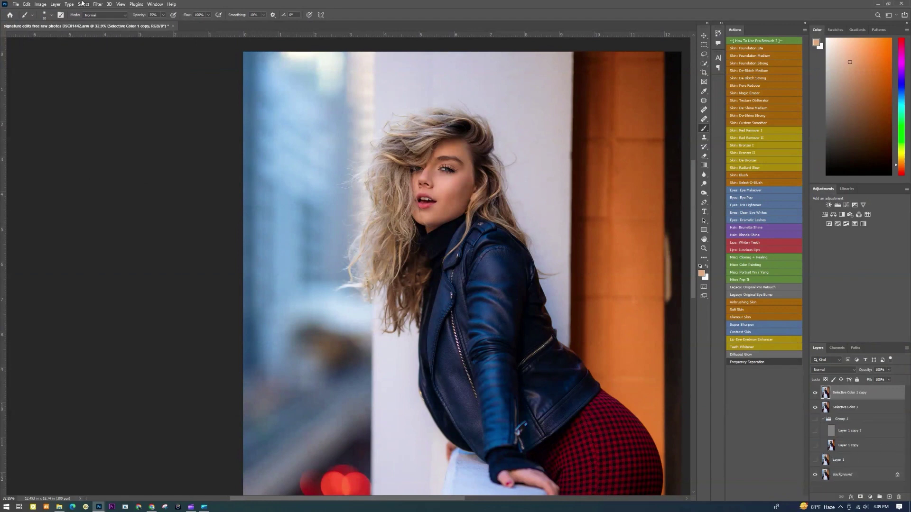
pyautogui.click(83, 4)
pyautogui.click(101, 69)
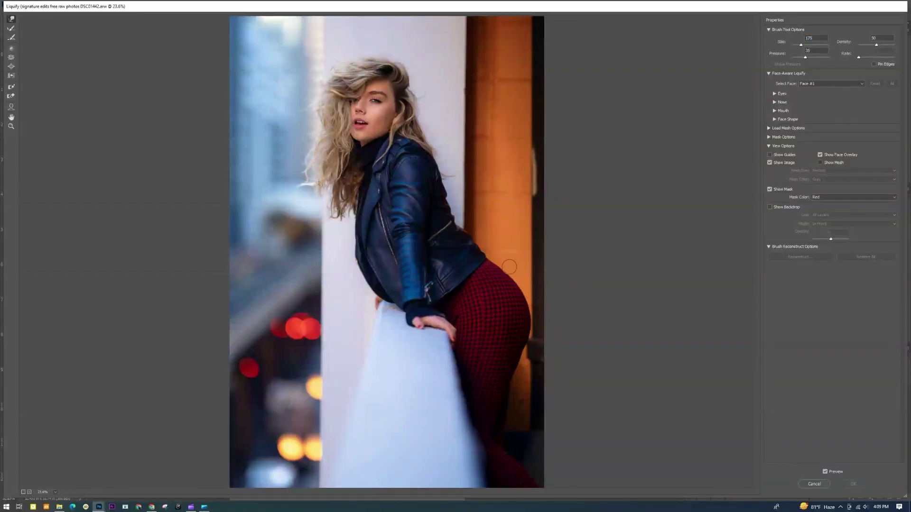
# Reshape the back contour of the checked trousers below the hip with the Forward Warp tool, using brush sizes 175 and 200
pyautogui.hotkey('ctrl', '+')
pyautogui.scroll(5, 544, 364)
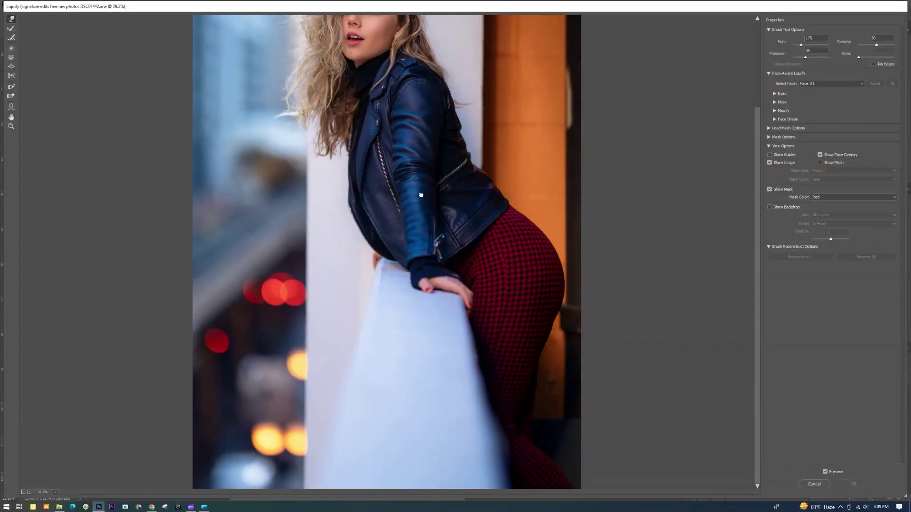
pyautogui.scroll(1, 568, 319)
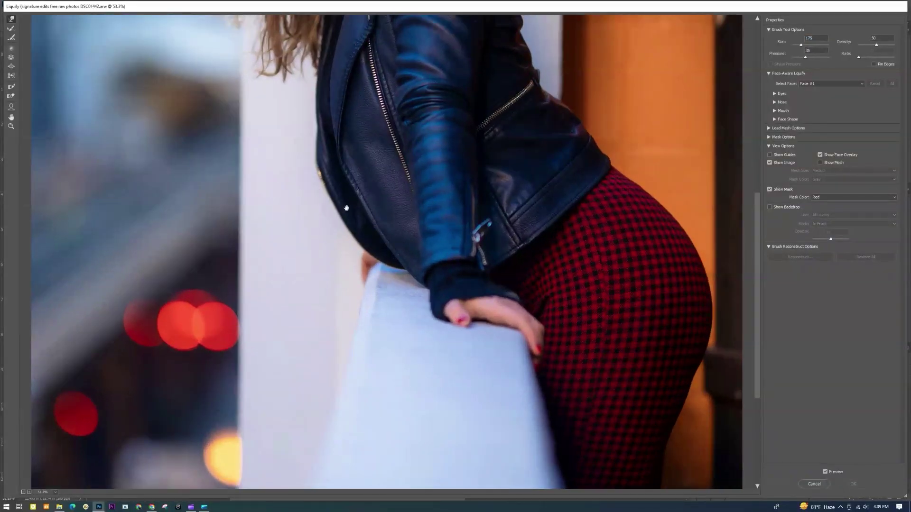
pyautogui.moveTo(472, 275); pyautogui.dragTo(441, 154)
pyautogui.moveTo(646, 311); pyautogui.dragTo(640, 273)
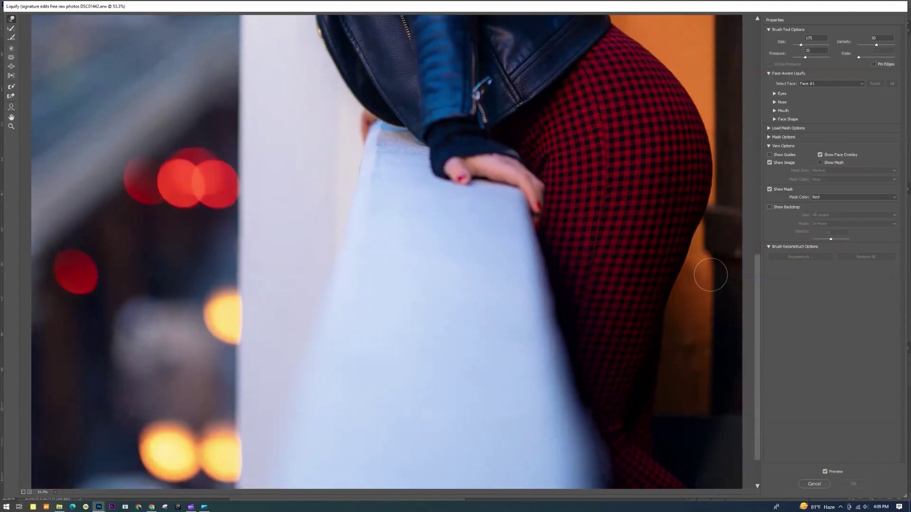
pyautogui.moveTo(693, 238)
pyautogui.mouseDown()
pyautogui.moveTo(685, 238)
pyautogui.moveTo(689, 228)
pyautogui.moveTo(686, 263)
pyautogui.mouseUp()
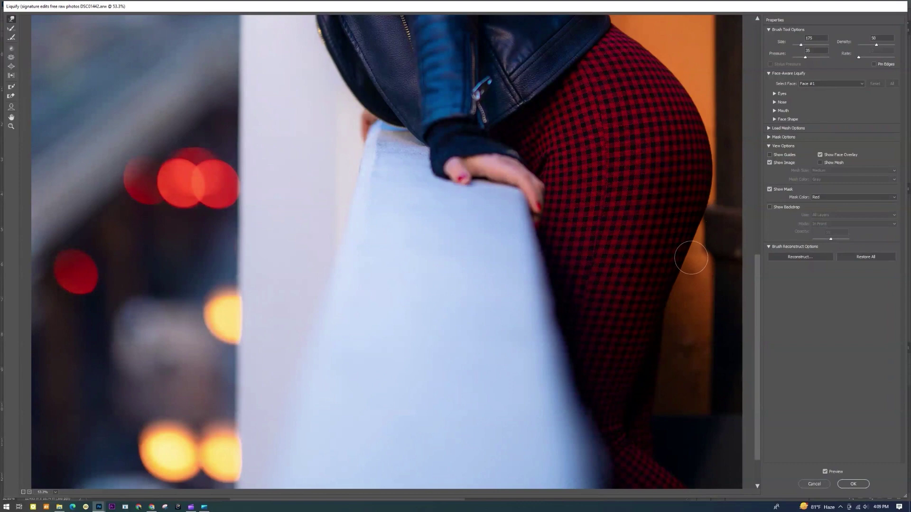
pyautogui.press(']')
pyautogui.press(']')
pyautogui.press(']')
pyautogui.press('[')
pyautogui.press('[')
pyautogui.scroll(8, 559, 258)
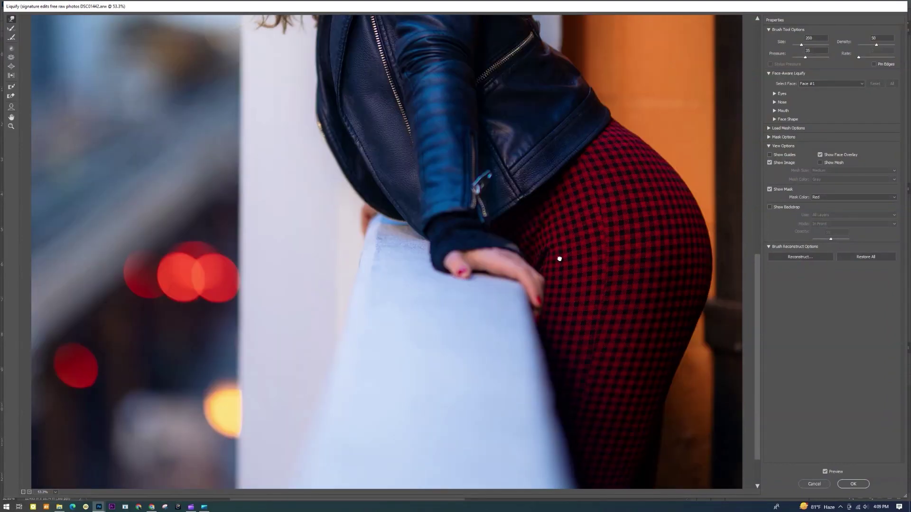
# Refine the outline of the nose with the Forward Warp tool at brush size 40
pyautogui.scroll(5, 390, 155)
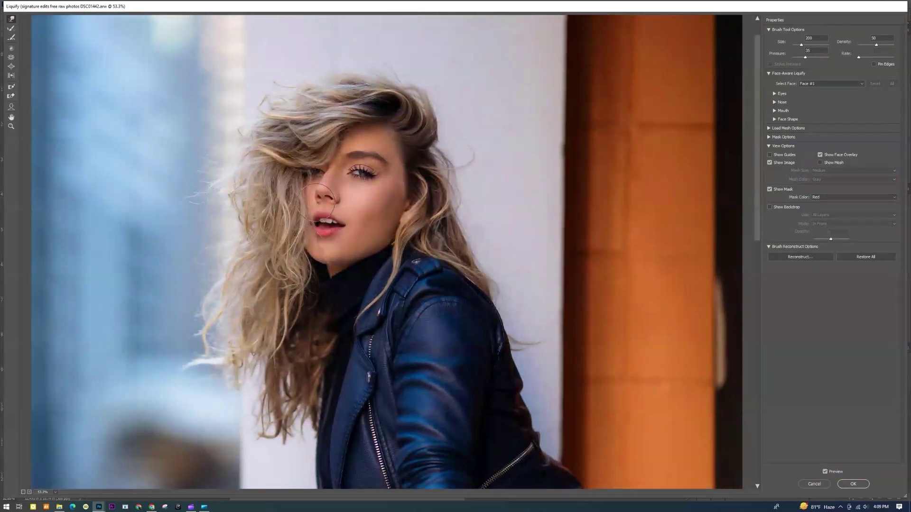
pyautogui.scroll(5, 291, 137)
pyautogui.scroll(5, 291, 136)
pyautogui.moveTo(289, 137); pyautogui.dragTo(408, 292)
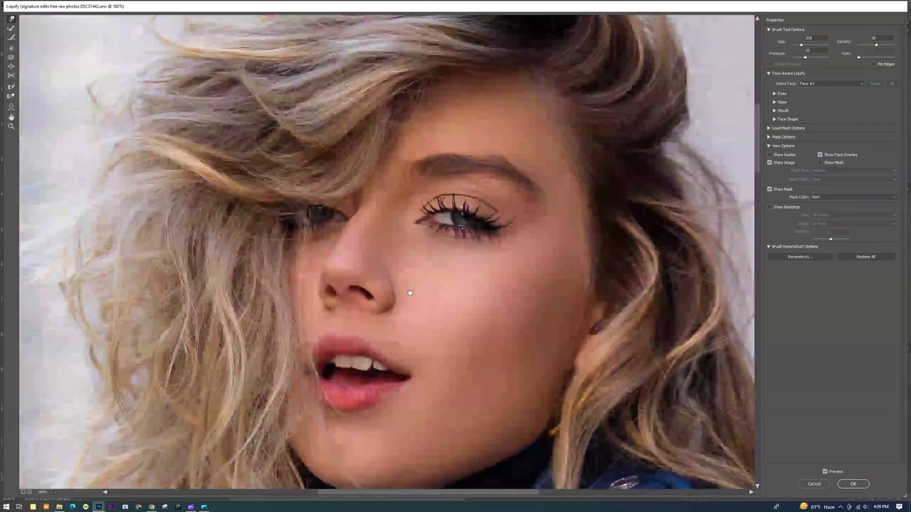
pyautogui.press('[')
pyautogui.press('[')
pyautogui.press('[')
pyautogui.press('[')
pyautogui.press('[')
pyautogui.press('[')
pyautogui.press('[')
pyautogui.press('[')
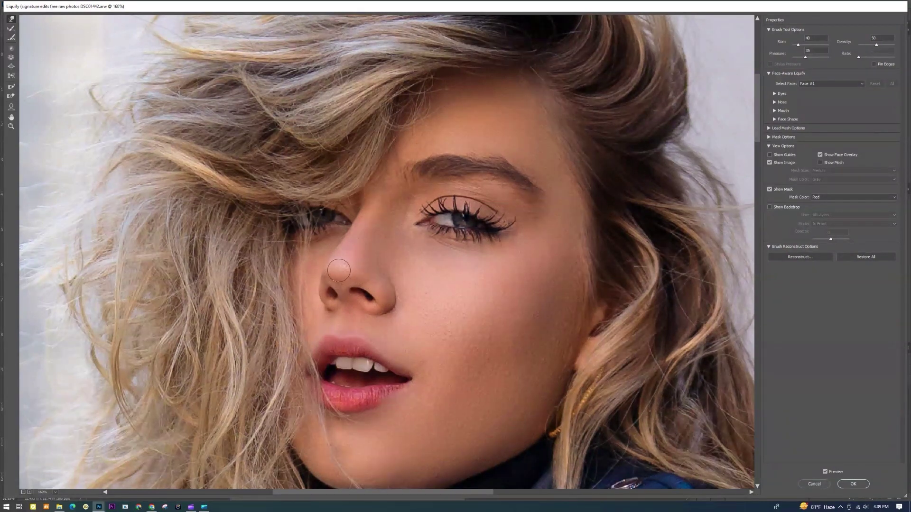
# Check the whole figure in Liquify and apply the reshaping to the duplicated layer
pyautogui.scroll(-2, 380, 259)
pyautogui.scroll(-15, 381, 259)
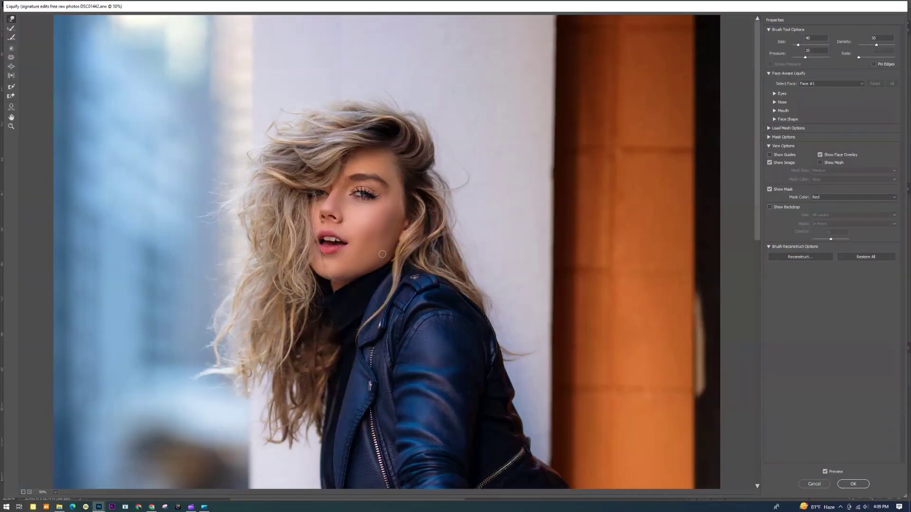
pyautogui.scroll(-3, 382, 254)
pyautogui.scroll(2, 382, 254)
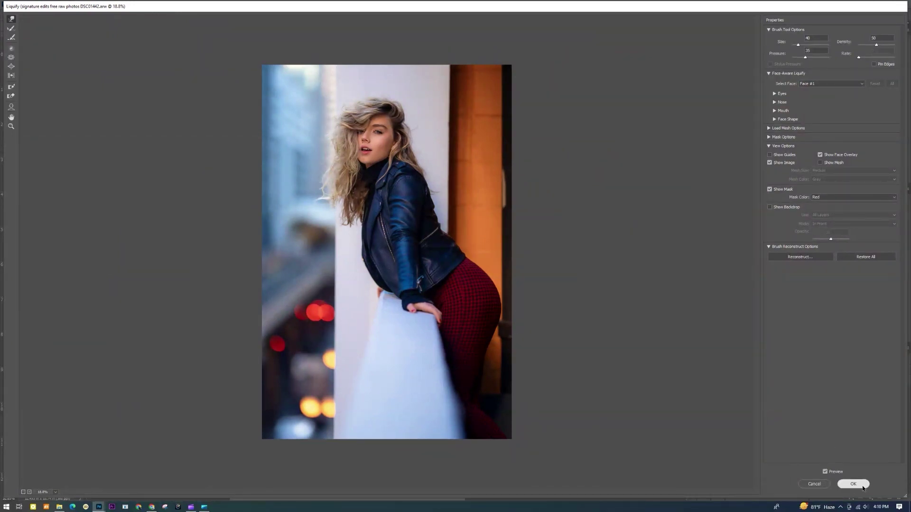
pyautogui.click(853, 484)
# Examine the liquified face up close and review the full portrait, ending with the Move tool active
pyautogui.scroll(5, 453, 201)
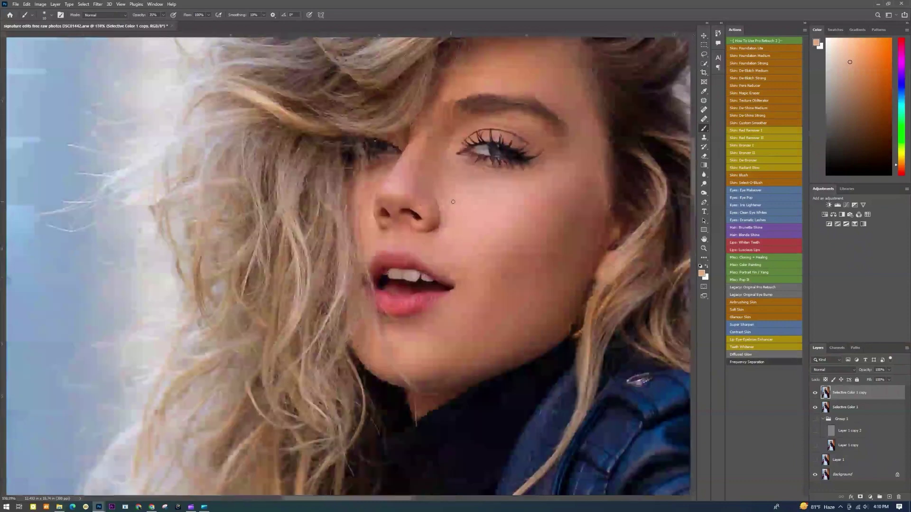
pyautogui.scroll(-8, 392, 236)
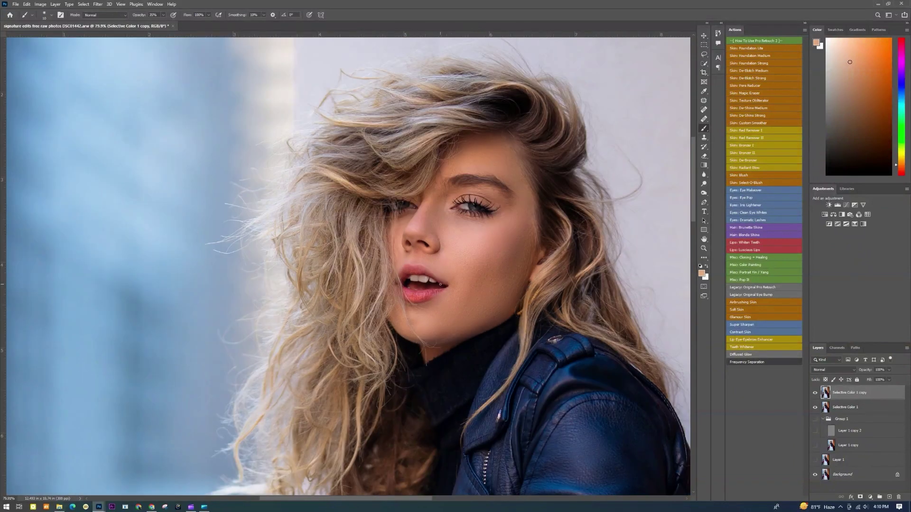
pyautogui.moveTo(392, 237); pyautogui.dragTo(387, 229)
pyautogui.scroll(1, 411, 209)
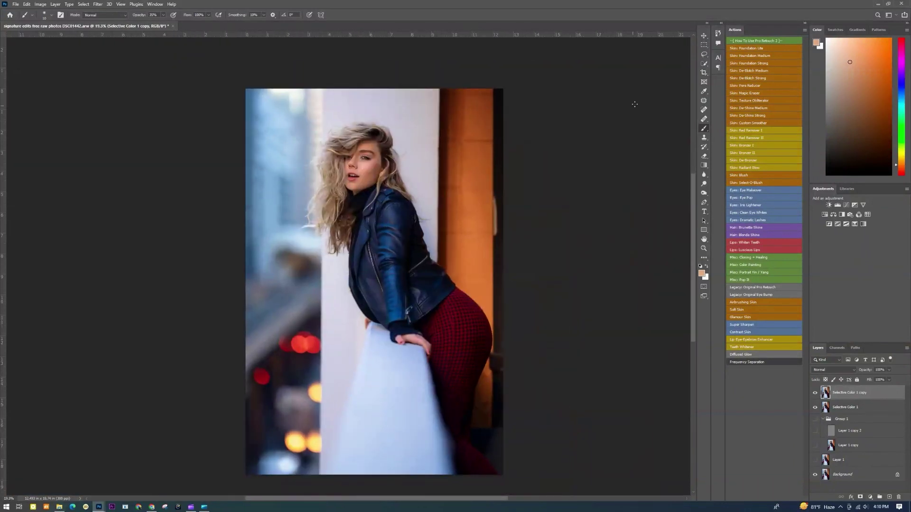
pyautogui.click(702, 38)
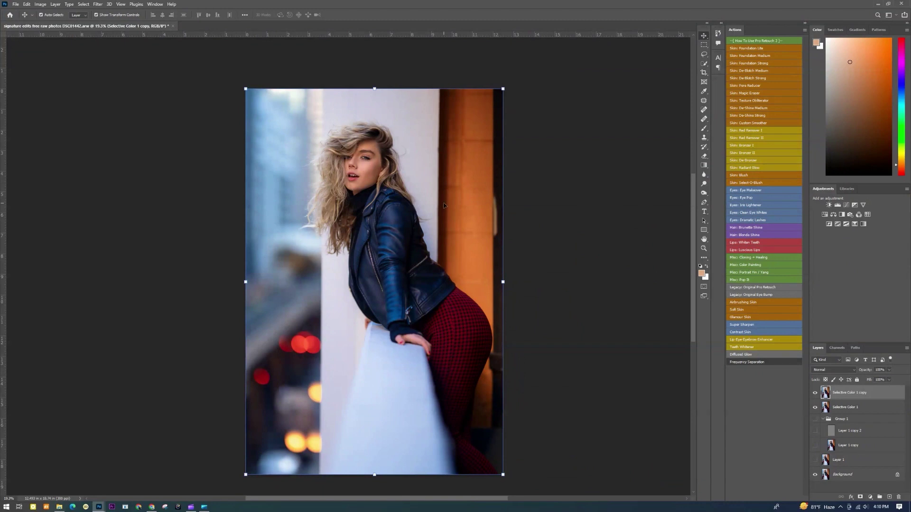
# Merge the liquified Selective Color 1 copy with the Selective Color 1 layer below it and deselect the result
pyautogui.keyDown('ctrl'); pyautogui.click(857, 412); pyautogui.keyUp('ctrl')
pyautogui.hotkey('ctrl', 'e')
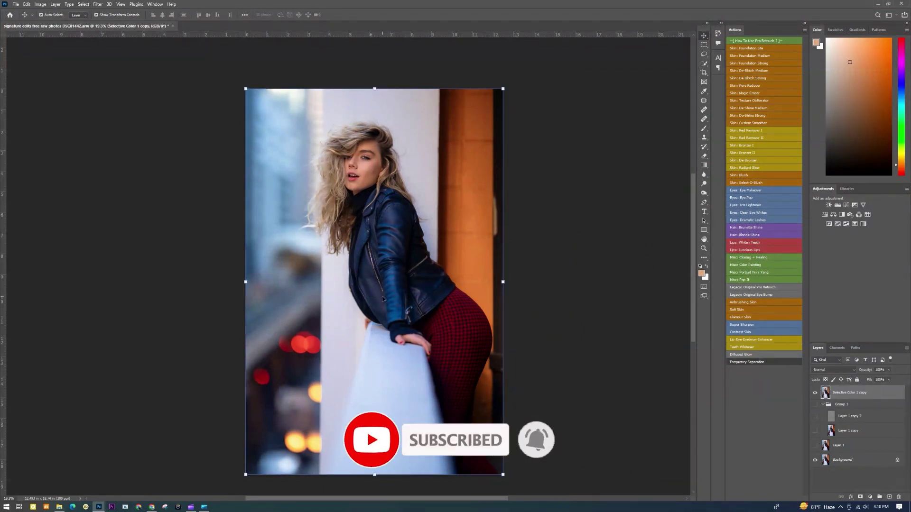
pyautogui.click(517, 308)
pyautogui.scroll(-2, 470, 320)
pyautogui.scroll(2, 463, 322)
pyautogui.scroll(-1, 457, 327)
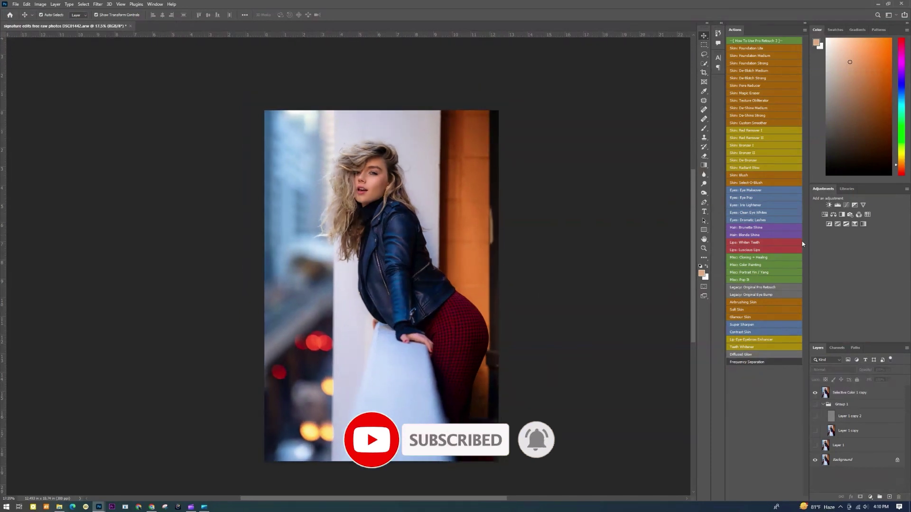
# Add a Hue/Saturation adjustment reducing the saturation of the blues sampled from the ledge to about -66, and invert its mask to black
pyautogui.click(825, 214)
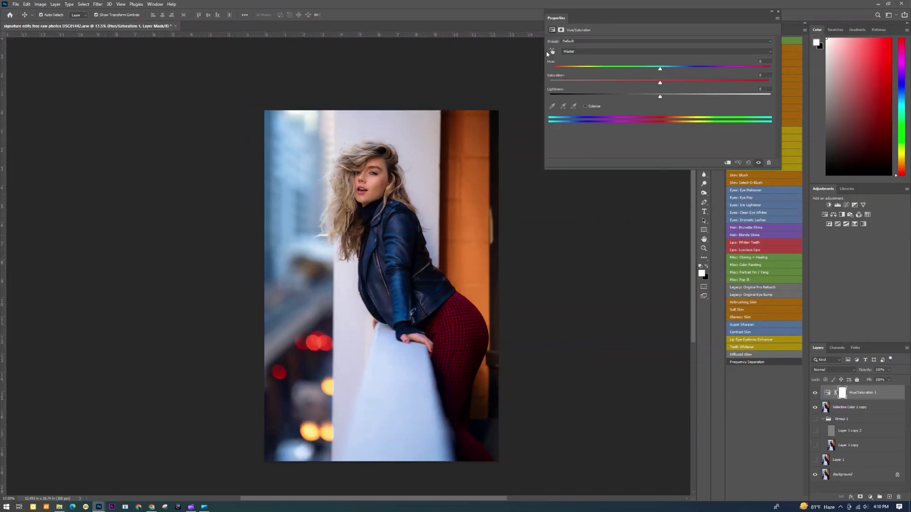
pyautogui.click(549, 51)
pyautogui.moveTo(426, 368); pyautogui.dragTo(418, 370)
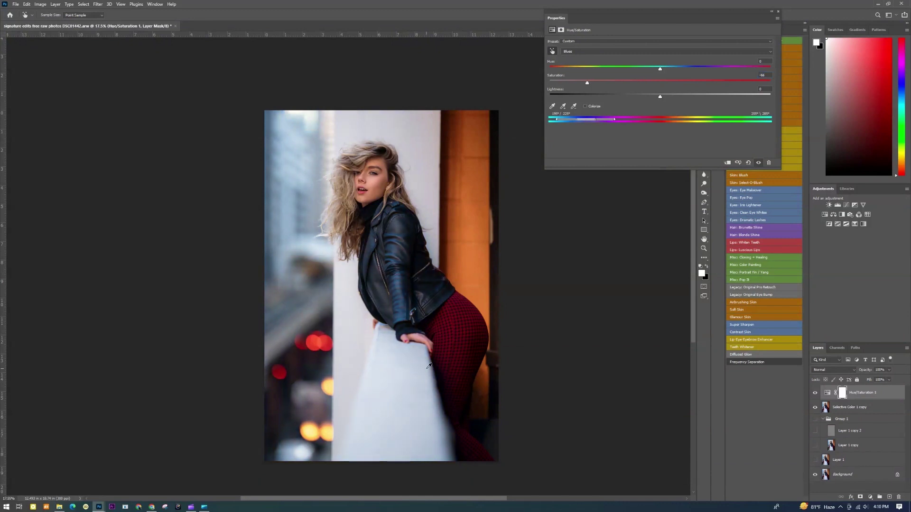
pyautogui.hotkey('ctrl', 'i')
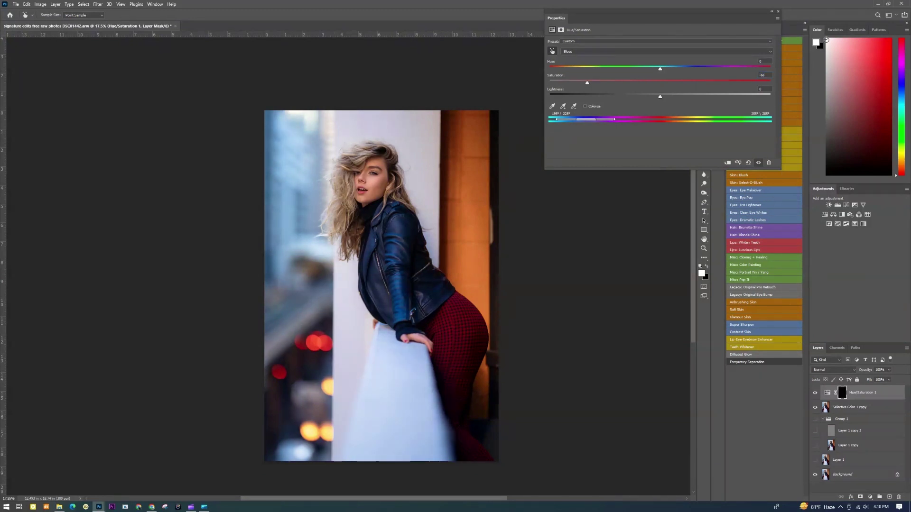
pyautogui.click(779, 12)
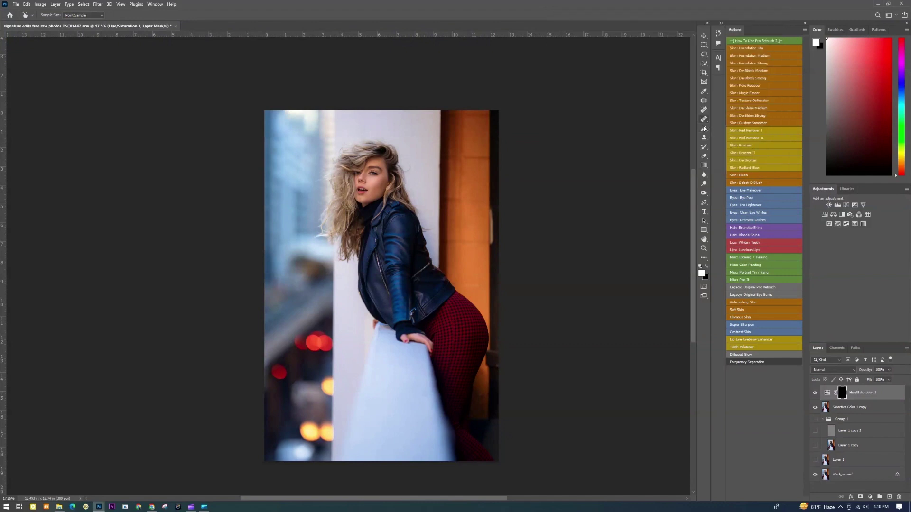
# Paint white on the Hue/Saturation mask over the ledge with an 800 px brush at 0% hardness and 100% opacity
pyautogui.click(704, 128)
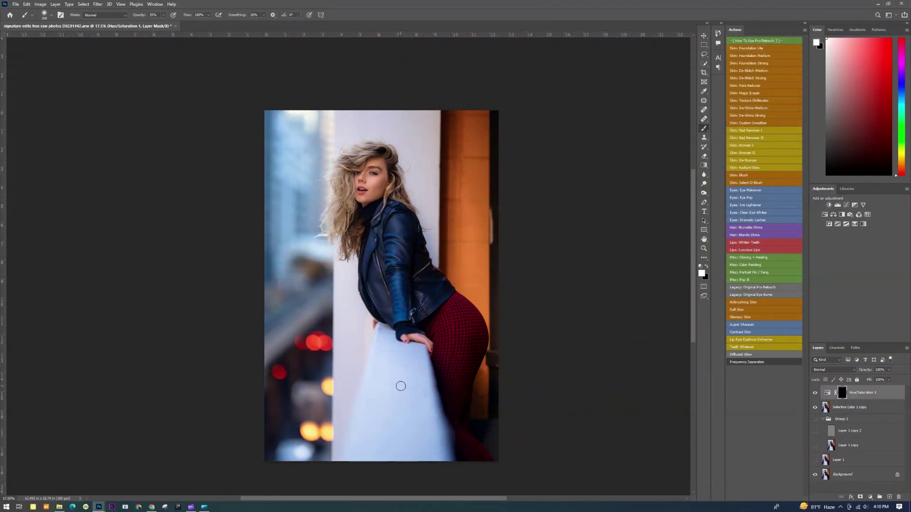
pyautogui.press(']')
pyautogui.press(']')
pyautogui.press(']')
pyautogui.press(']')
pyautogui.press(']')
pyautogui.press(']')
pyautogui.rightClick(400, 390)
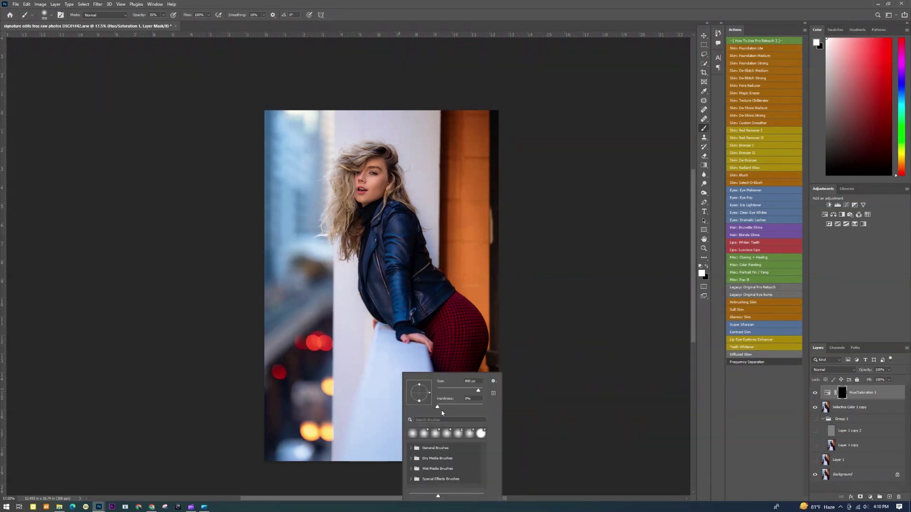
pyautogui.click(381, 374)
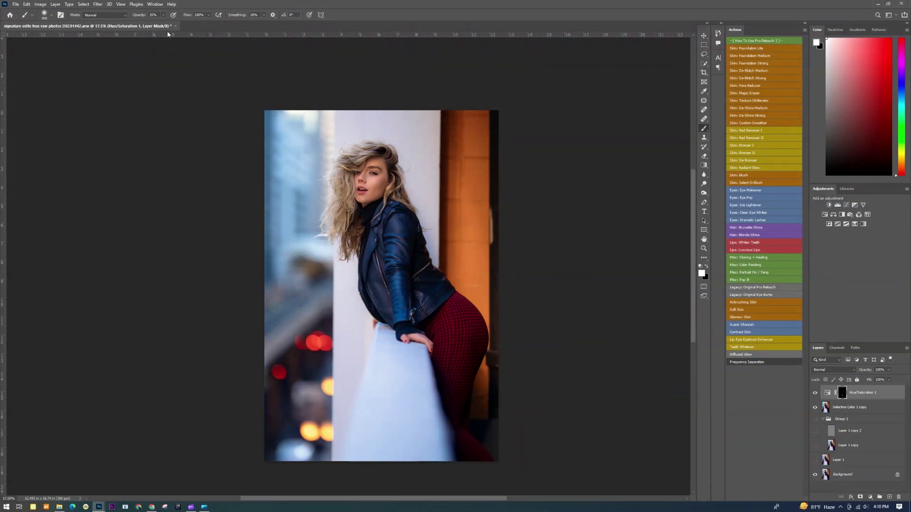
pyautogui.click(164, 16)
pyautogui.moveTo(393, 382)
pyautogui.mouseDown()
pyautogui.moveTo(372, 454)
pyautogui.moveTo(371, 390)
pyautogui.moveTo(357, 403)
pyautogui.moveTo(356, 391)
pyautogui.moveTo(353, 271)
pyautogui.moveTo(383, 403)
pyautogui.moveTo(400, 356)
pyautogui.moveTo(423, 418)
pyautogui.mouseUp()
# Lower the brush opacity and paint the Hue/Saturation mask along the ledge's edge and over the jacket sleeve
pyautogui.rightClick(422, 408)
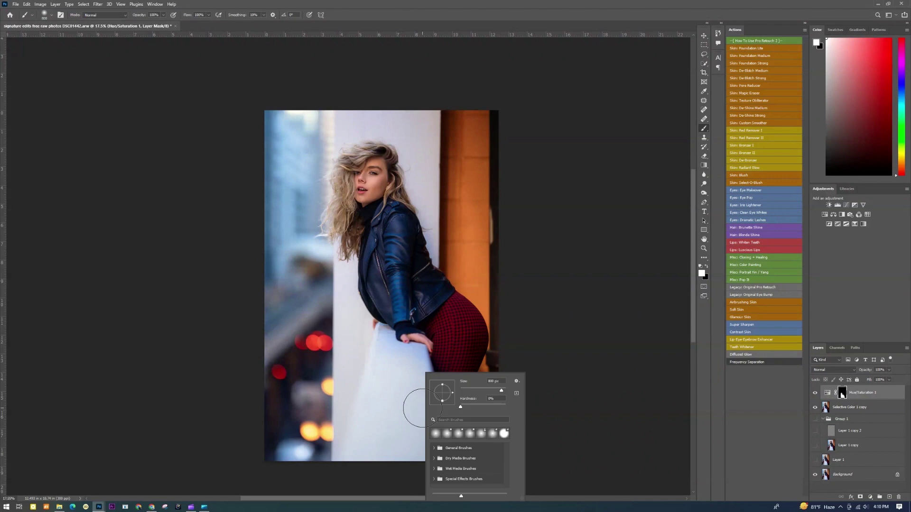
pyautogui.click(163, 16)
pyautogui.click(141, 24)
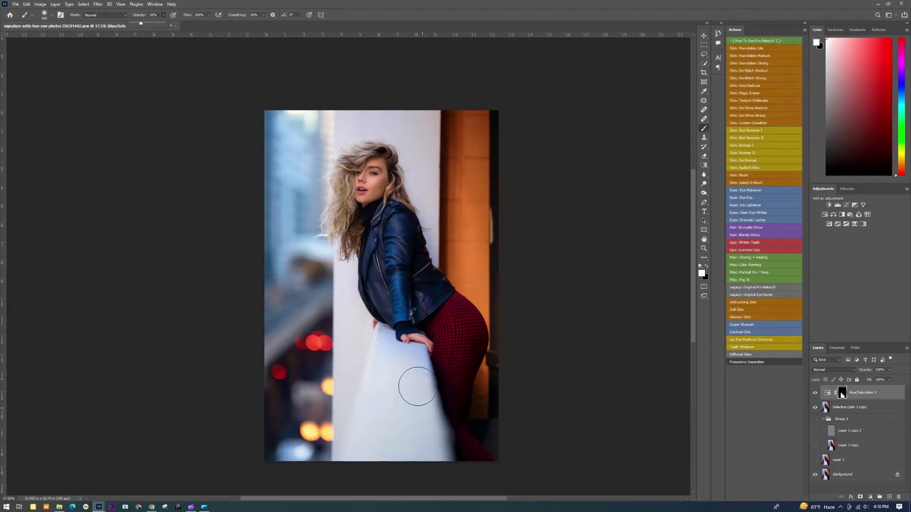
pyautogui.moveTo(420, 375)
pyautogui.mouseDown()
pyautogui.moveTo(394, 336)
pyautogui.moveTo(383, 377)
pyautogui.moveTo(391, 345)
pyautogui.moveTo(426, 363)
pyautogui.moveTo(433, 439)
pyautogui.mouseUp()
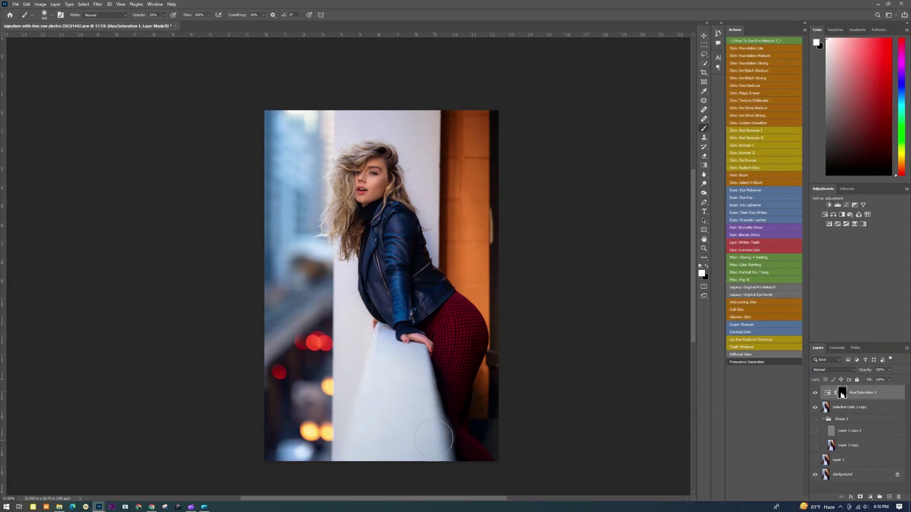
pyautogui.moveTo(379, 497); pyautogui.dragTo(381, 497)
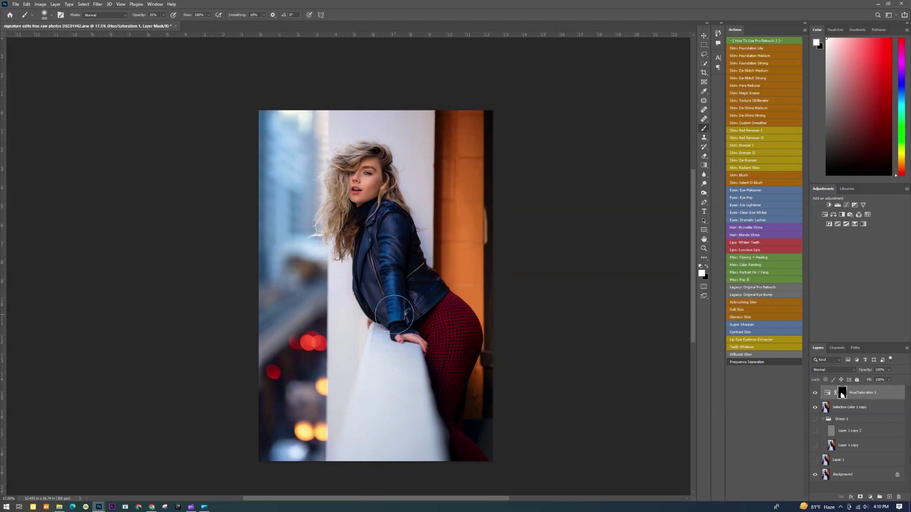
pyautogui.moveTo(391, 294)
pyautogui.mouseDown()
pyautogui.moveTo(389, 226)
pyautogui.moveTo(394, 337)
pyautogui.moveTo(403, 236)
pyautogui.moveTo(393, 300)
pyautogui.moveTo(405, 328)
pyautogui.moveTo(398, 245)
pyautogui.moveTo(405, 331)
pyautogui.moveTo(392, 296)
pyautogui.mouseUp()
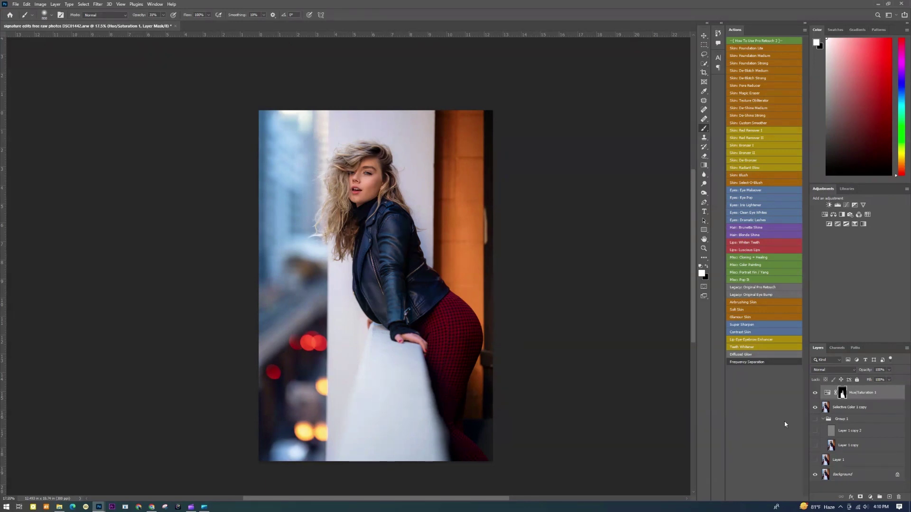
# Compare the portrait with and without the blue desaturation, and merge the Hue/Saturation layer with Selective Color 1 copy
pyautogui.click(814, 393)
pyautogui.click(814, 394)
pyautogui.click(815, 393)
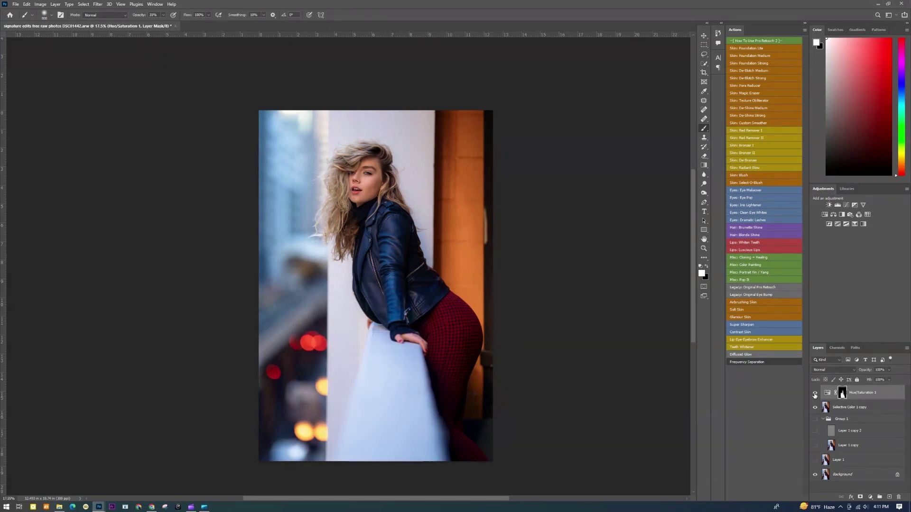
pyautogui.click(815, 394)
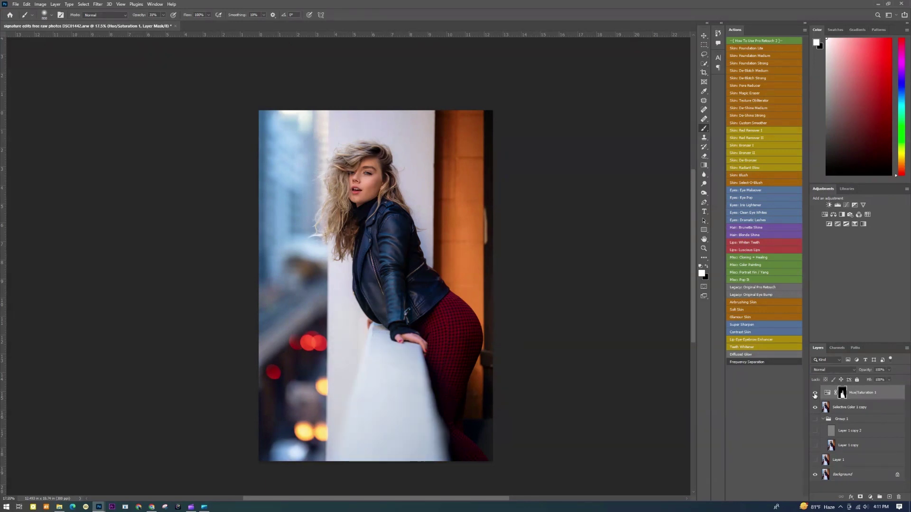
pyautogui.click(850, 412)
pyautogui.hotkey('ctrl', 'e')
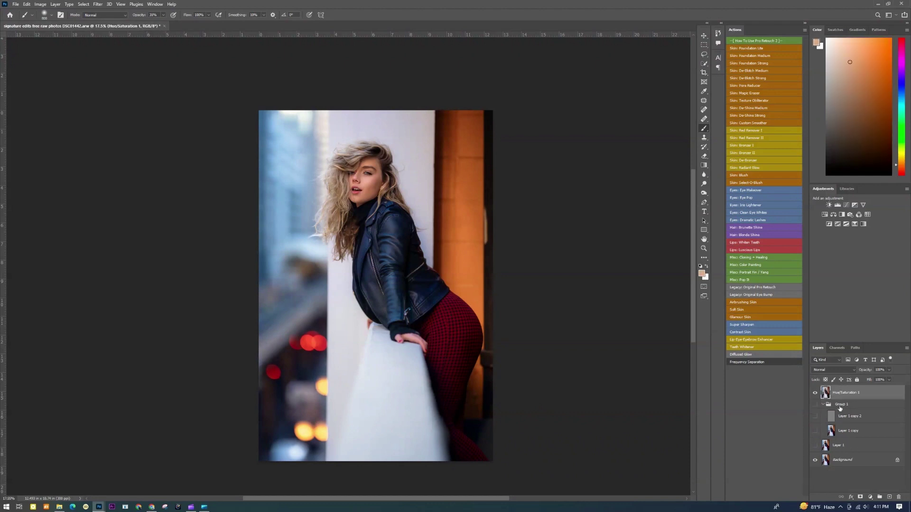
pyautogui.click(814, 394)
pyautogui.click(815, 394)
# Make all hidden layers visible and flatten the entire layer stack into a single image
pyautogui.click(700, 37)
pyautogui.click(588, 192)
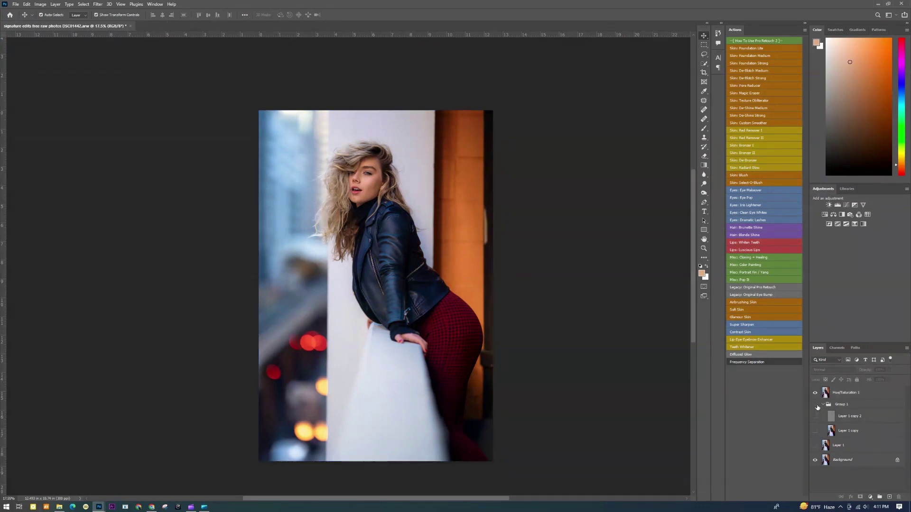
pyautogui.click(837, 398)
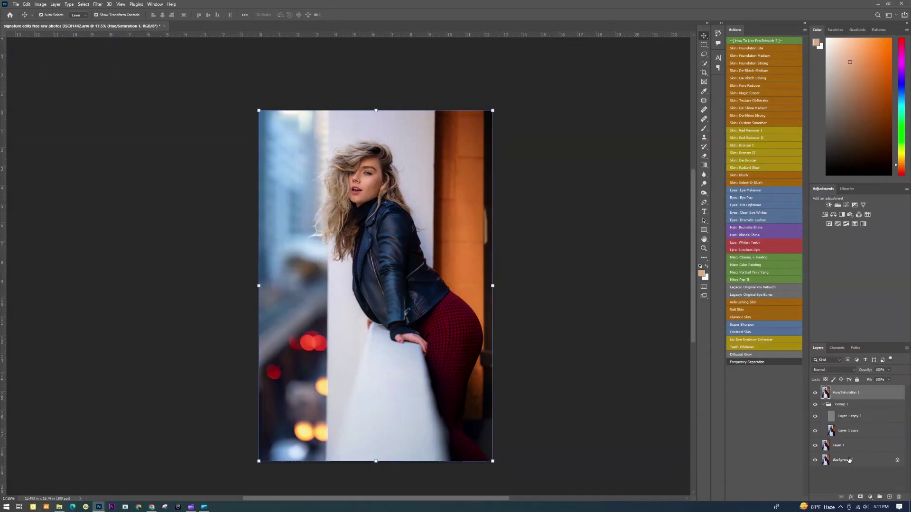
pyautogui.keyDown('shift'); pyautogui.click(849, 460); pyautogui.keyUp('shift')
pyautogui.rightClick(868, 430)
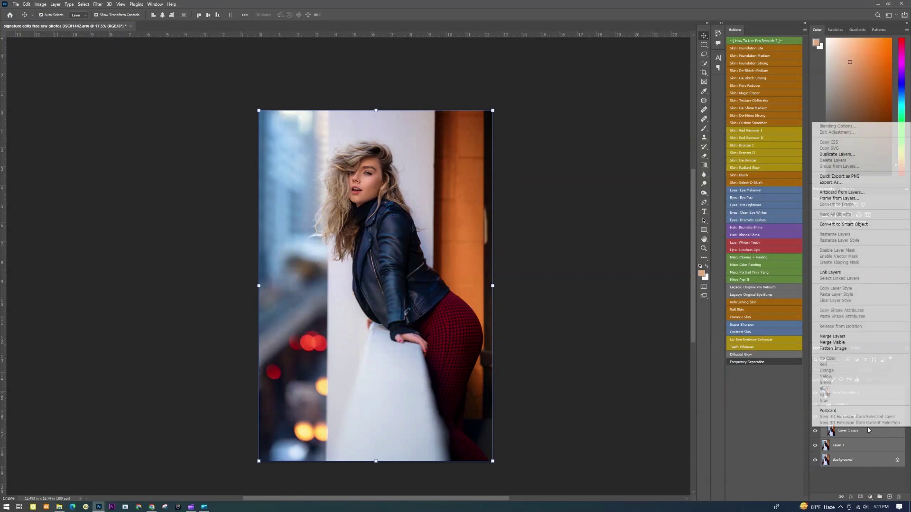
pyautogui.click(832, 349)
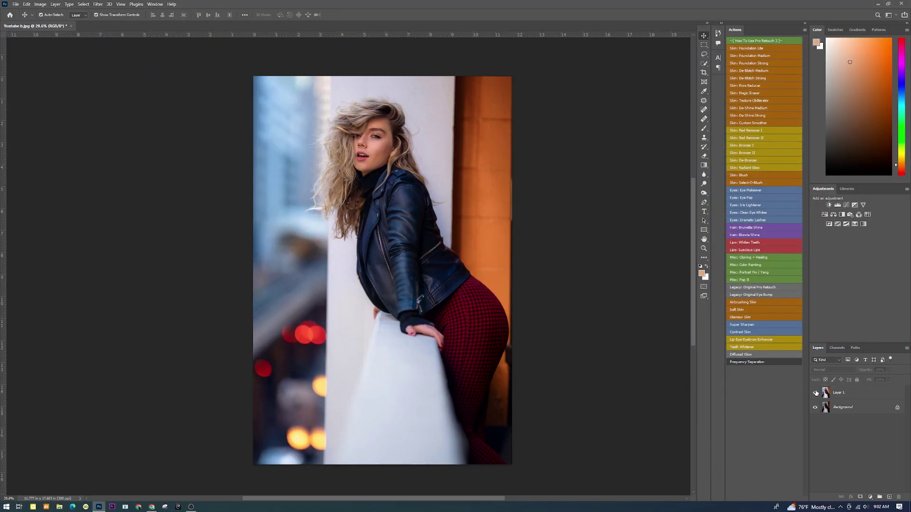
# Compare the retouched Layer 1 with the original Background in full view and close up on the face and hair
pyautogui.click(816, 393)
pyautogui.click(814, 393)
pyautogui.scroll(5, 428, 140)
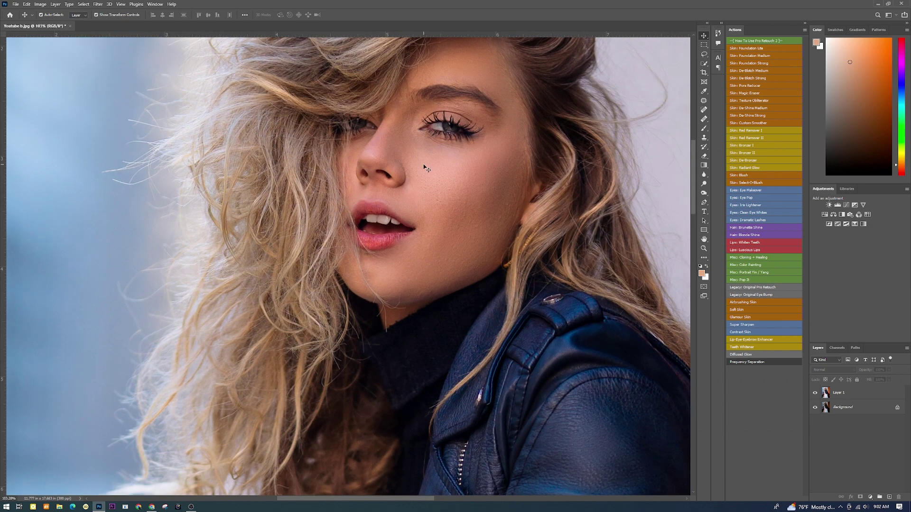
pyautogui.moveTo(423, 165); pyautogui.dragTo(367, 268)
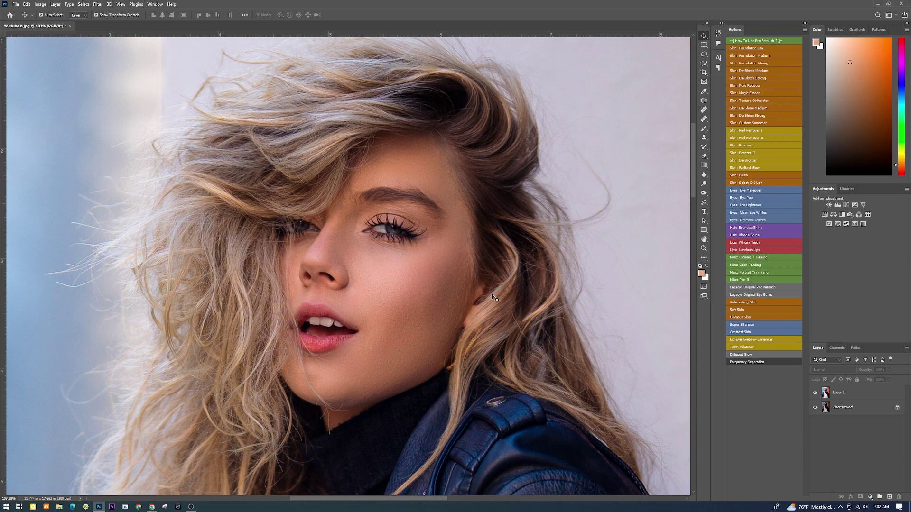
pyautogui.click(815, 394)
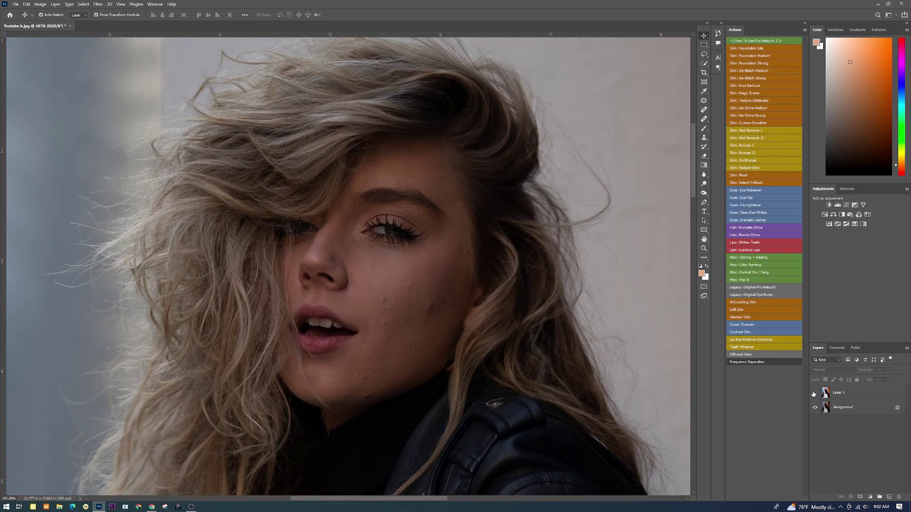
pyautogui.click(815, 394)
pyautogui.click(814, 393)
pyautogui.click(814, 394)
# Compare the retouched and original versions of the upper body, checking the leather jacket and orange wall
pyautogui.scroll(-5, 504, 361)
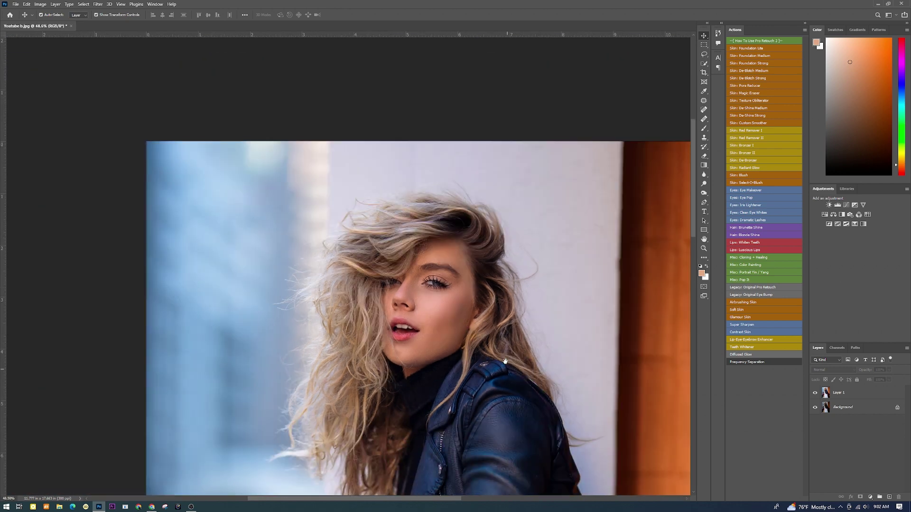
pyautogui.moveTo(505, 362); pyautogui.dragTo(413, 245)
pyautogui.moveTo(448, 312); pyautogui.dragTo(419, 269)
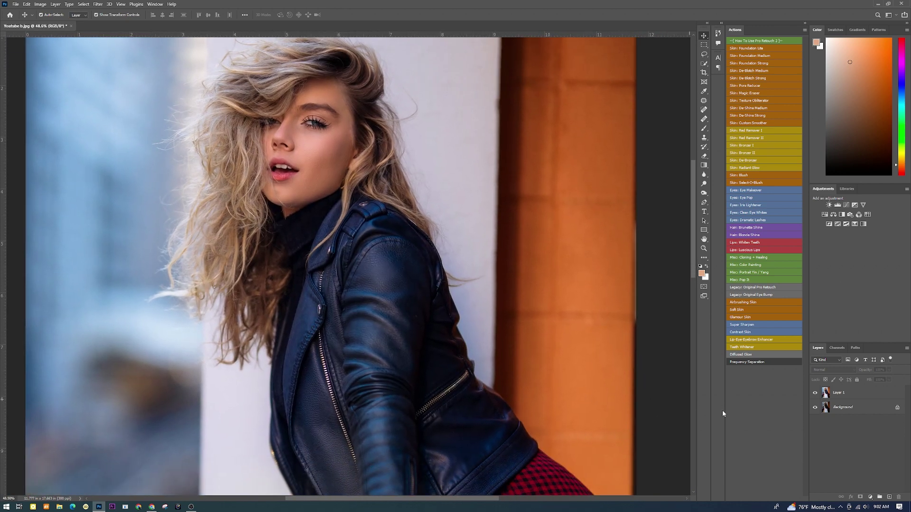
pyautogui.click(815, 394)
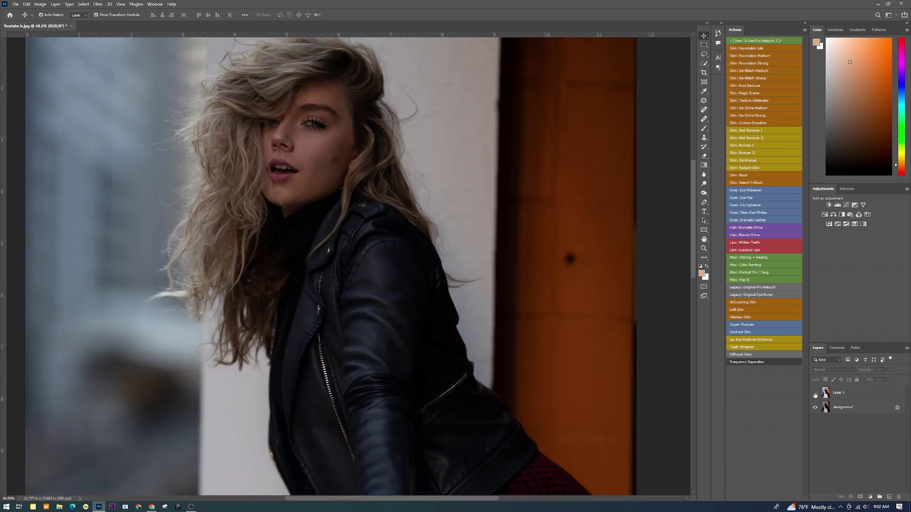
pyautogui.click(813, 394)
# Compare the retouched and original versions of the ledge and checked trousers, and of the full portrait
pyautogui.scroll(-5, 382, 332)
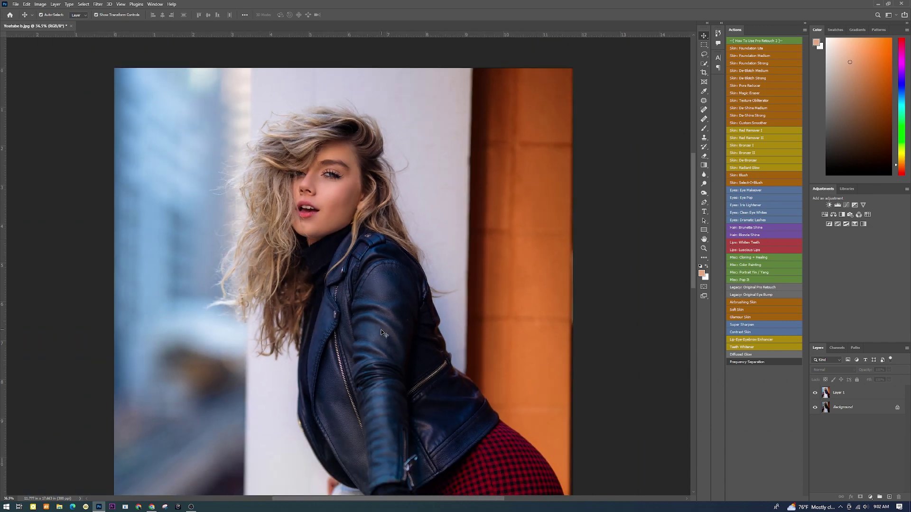
pyautogui.moveTo(378, 348); pyautogui.dragTo(417, 193)
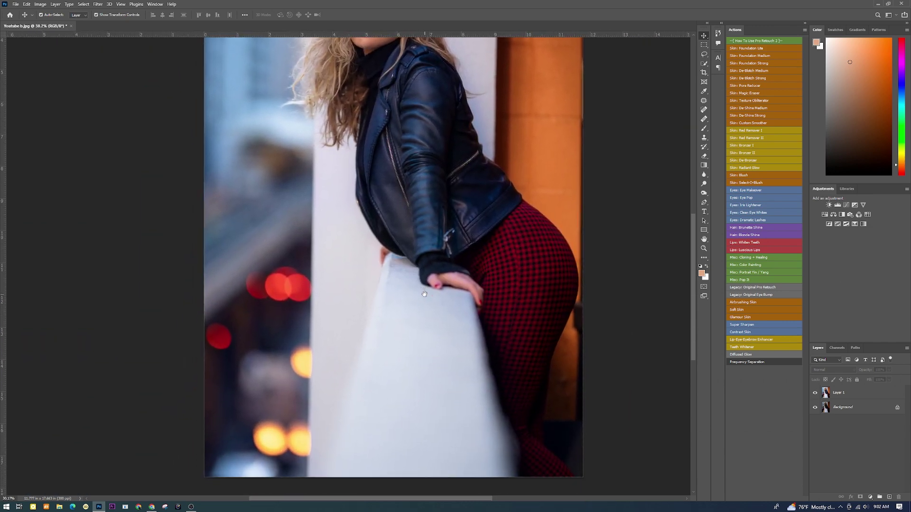
pyautogui.click(815, 394)
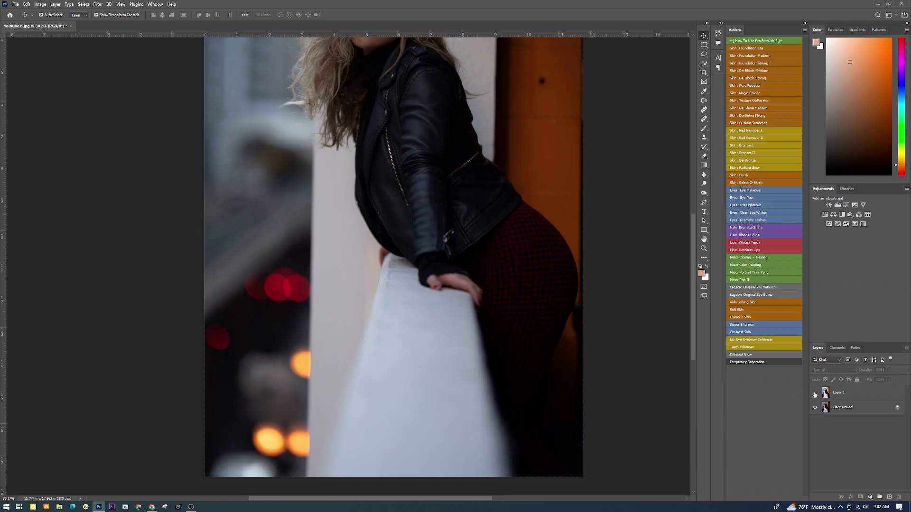
pyautogui.click(815, 394)
pyautogui.scroll(-4, 443, 341)
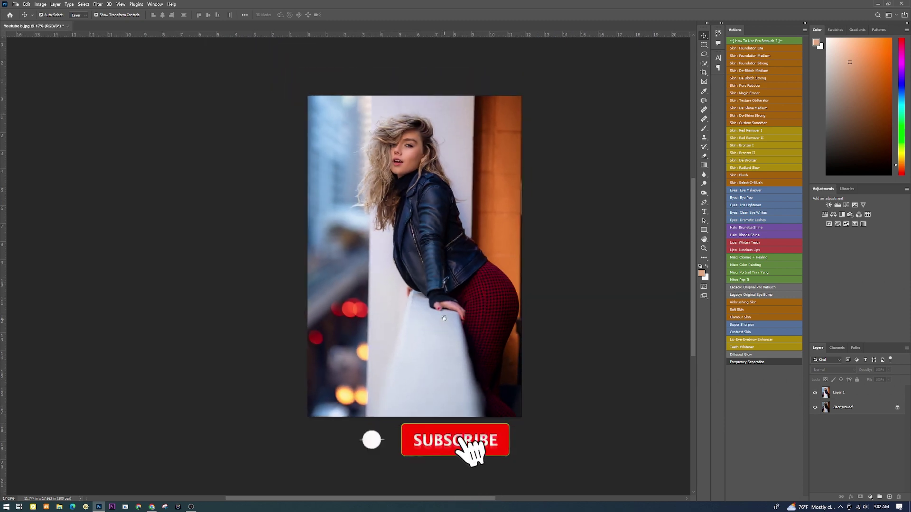
pyautogui.click(815, 393)
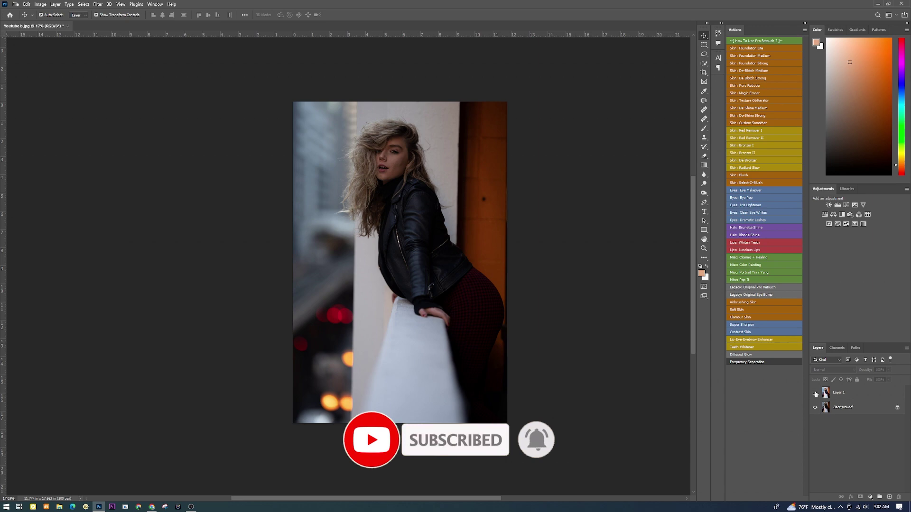